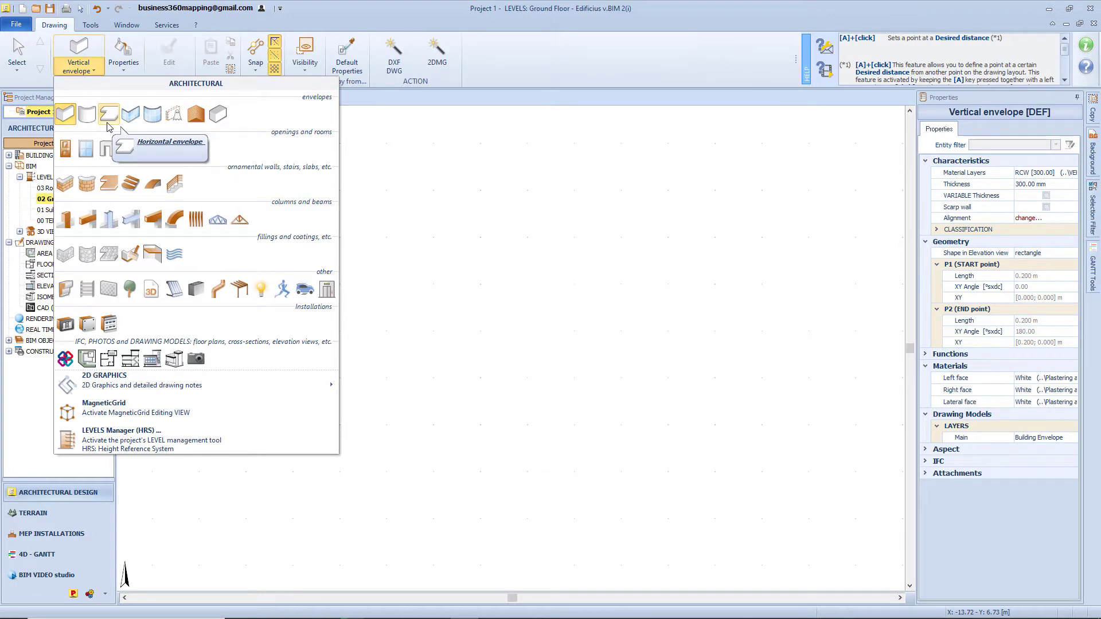
Choose Horizontal envelope and place the slab's first corner on the Ground Floor plan
click(107, 120)
click(356, 247)
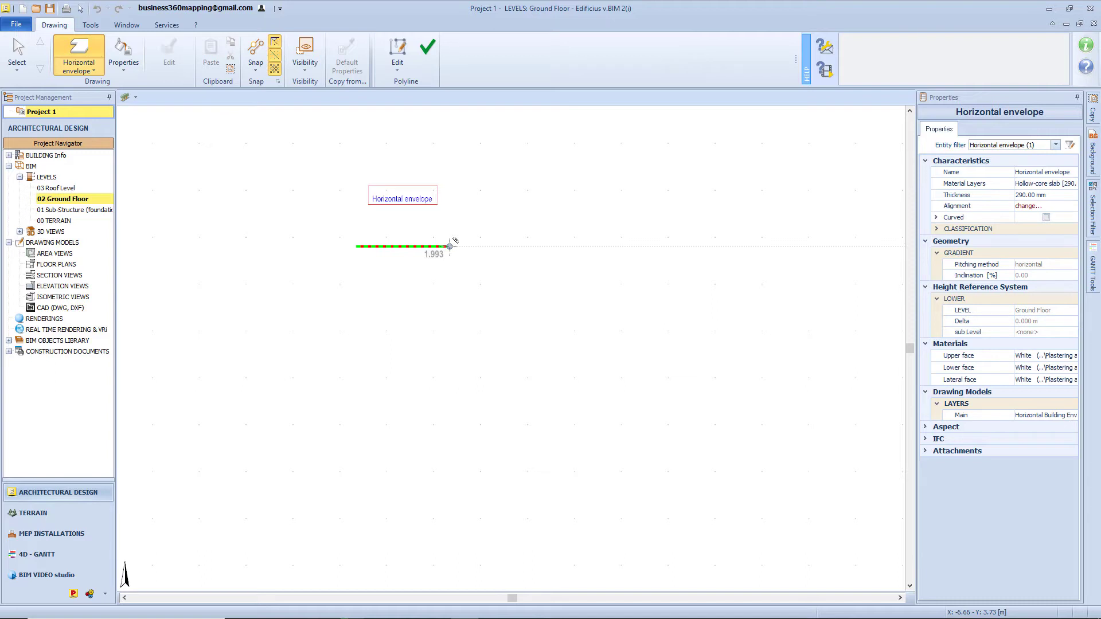
Trace the closed four-sided slab outline, including a 5 m sloping edge, and commit it
click(258, 69)
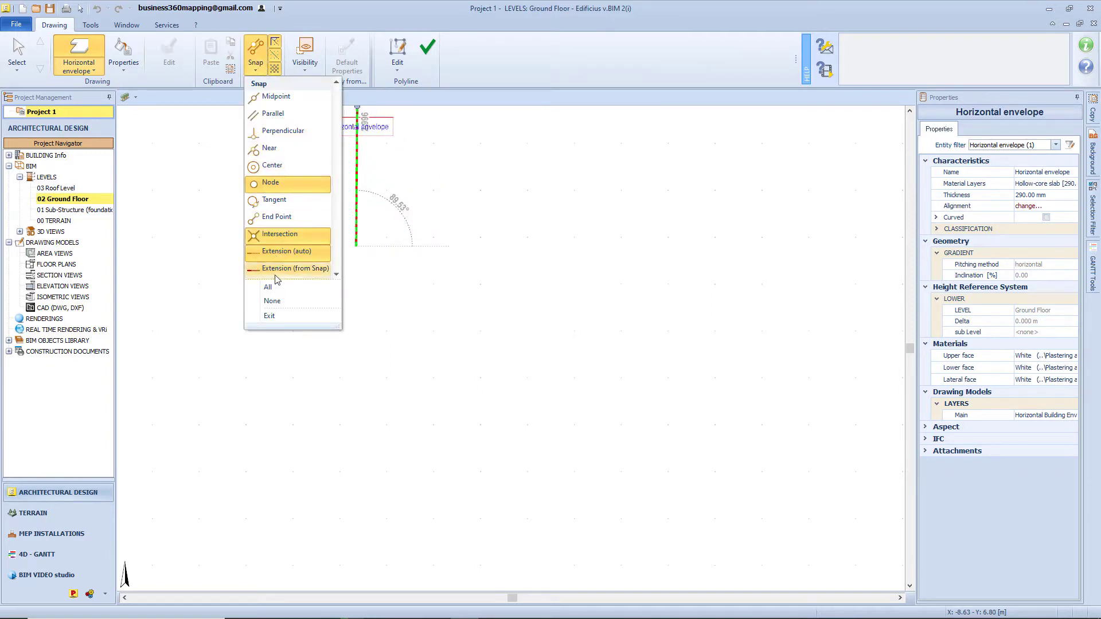
click(258, 73)
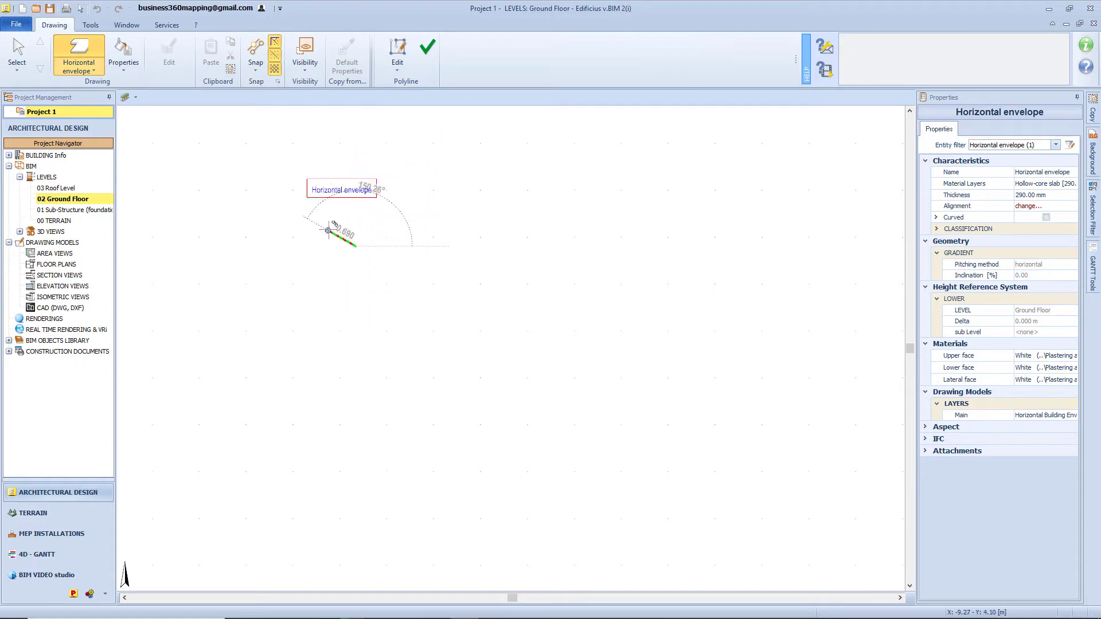
click(534, 246)
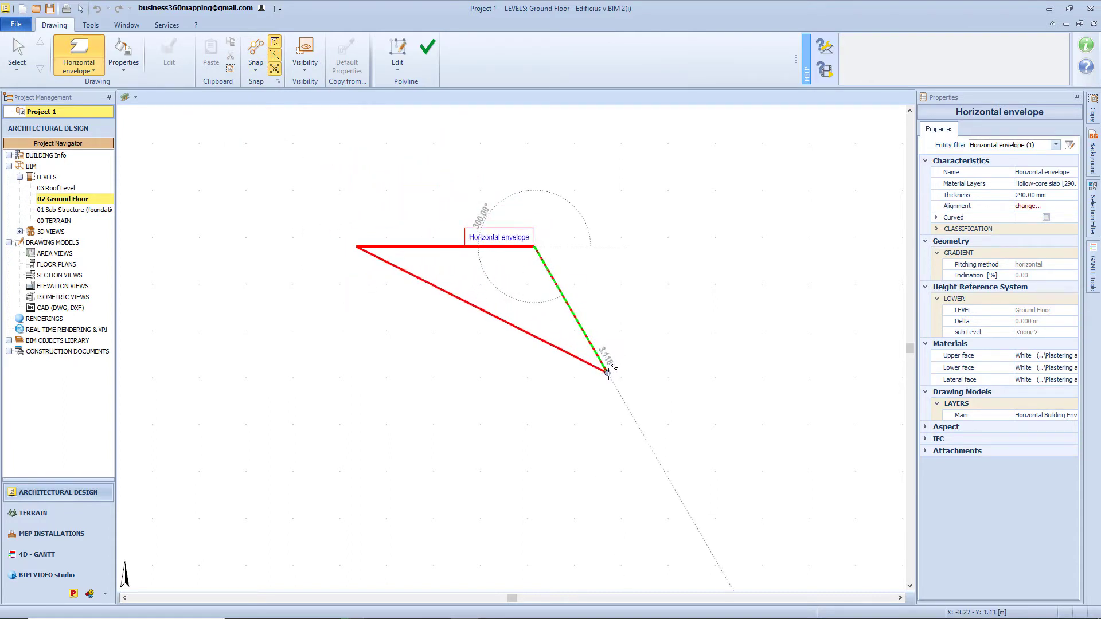
text(5)
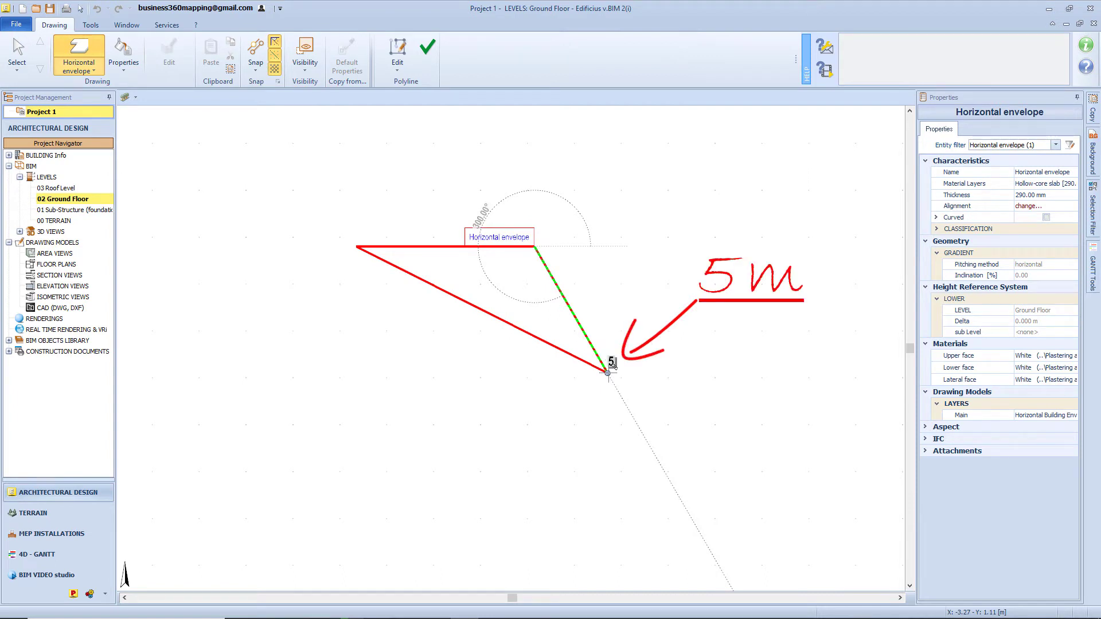
key(Return)
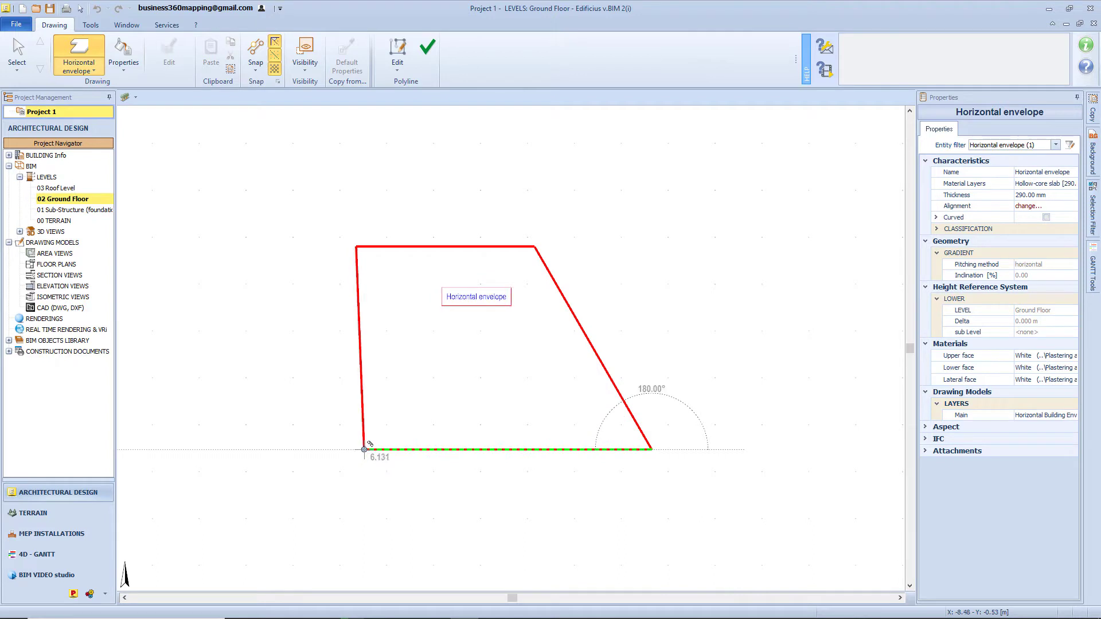
click(356, 449)
right_click(357, 366)
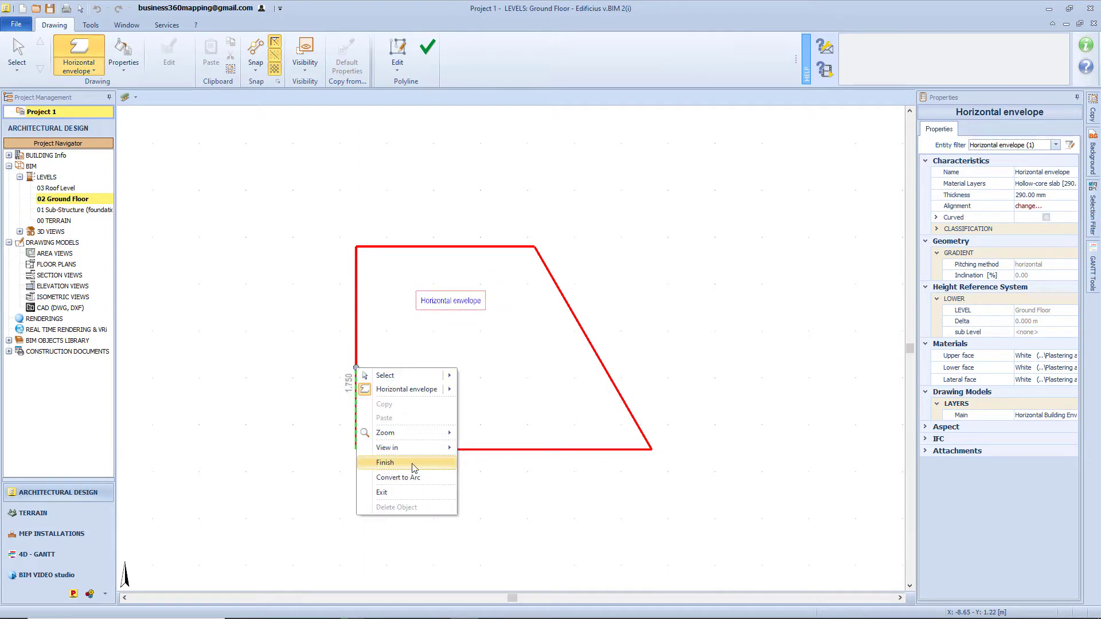
click(472, 71)
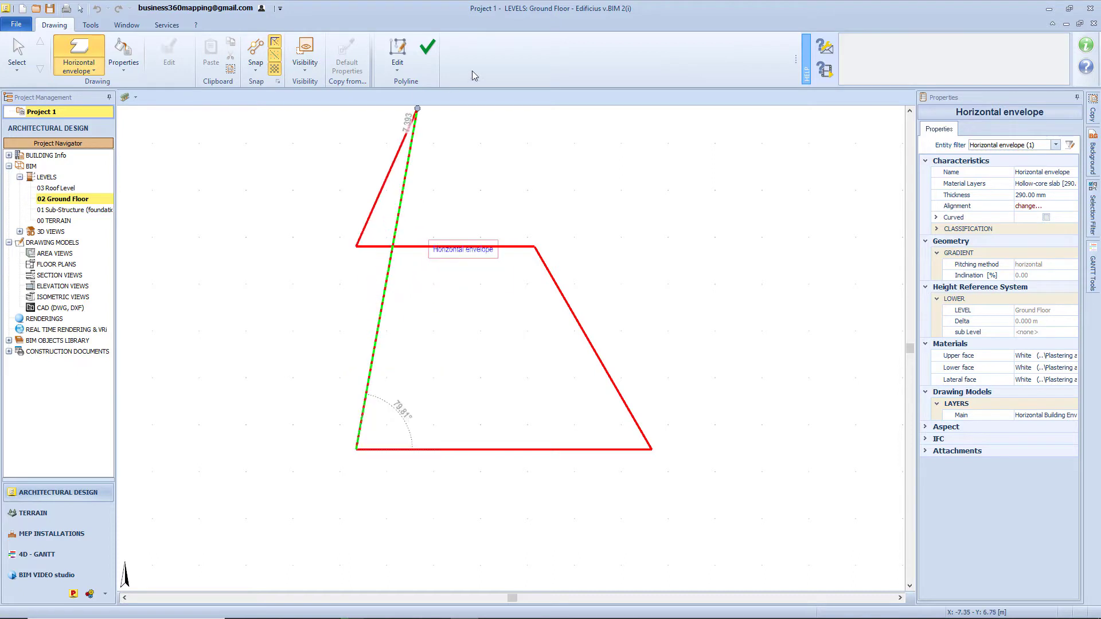
click(427, 65)
Select the new slab and rename it 'slab first floor' in Properties
key(Escape)
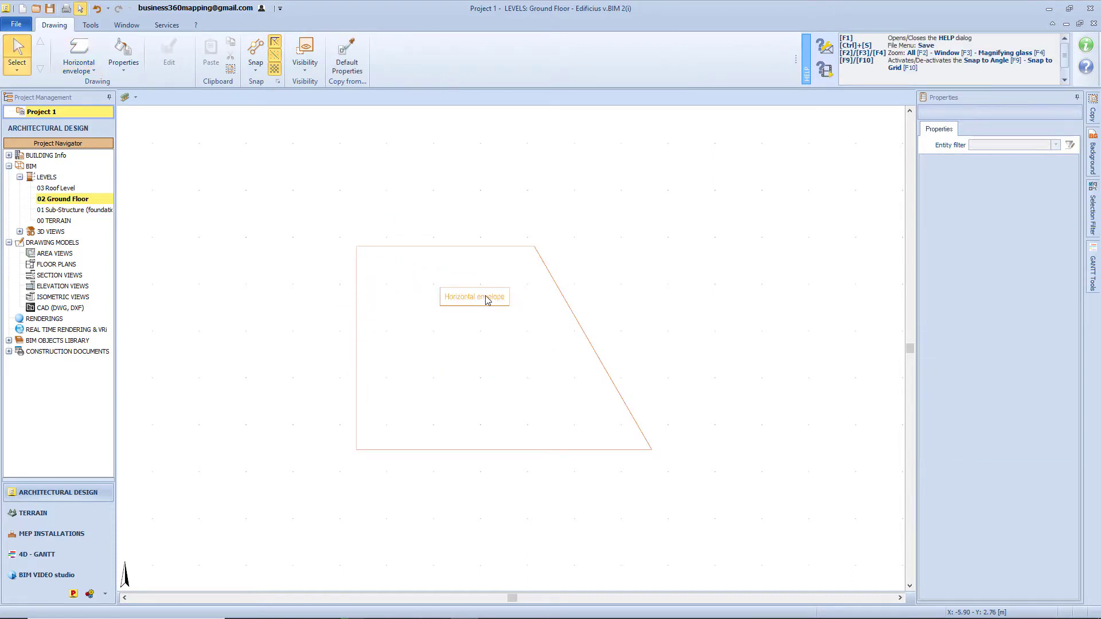
click(483, 301)
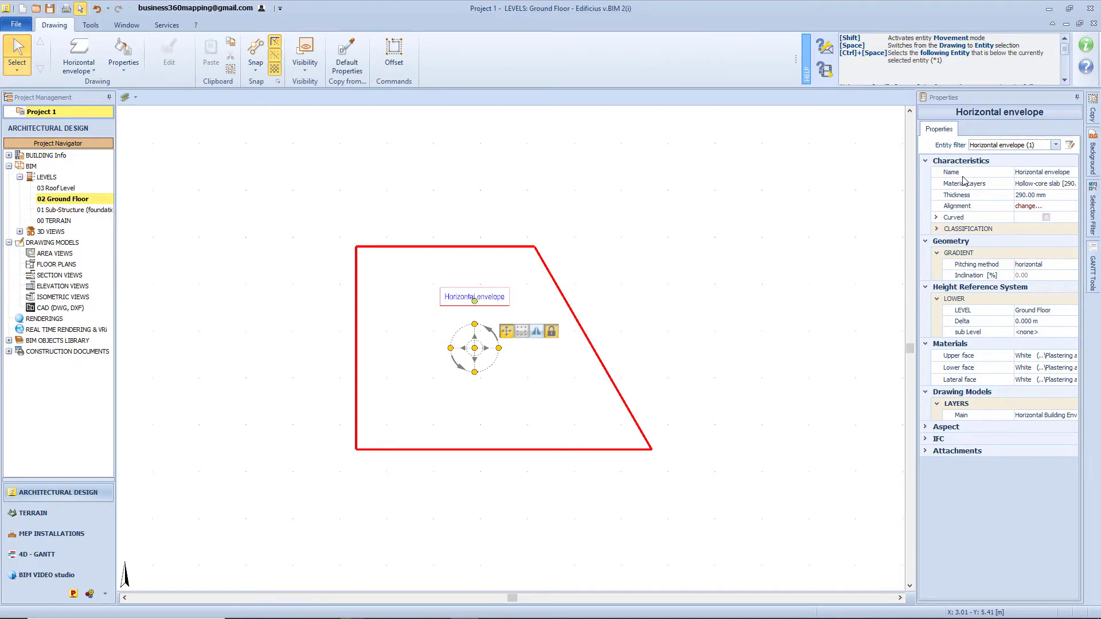
click(1052, 173)
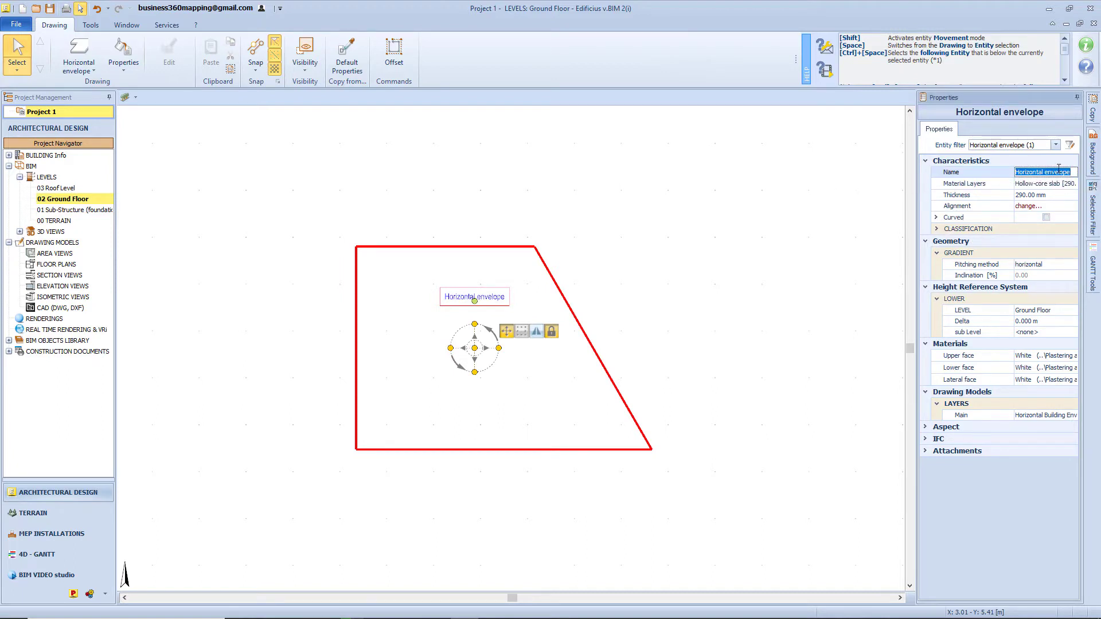
text(slab 1)
key(Return)
click(1041, 172)
key(BackSpace)
text(first )
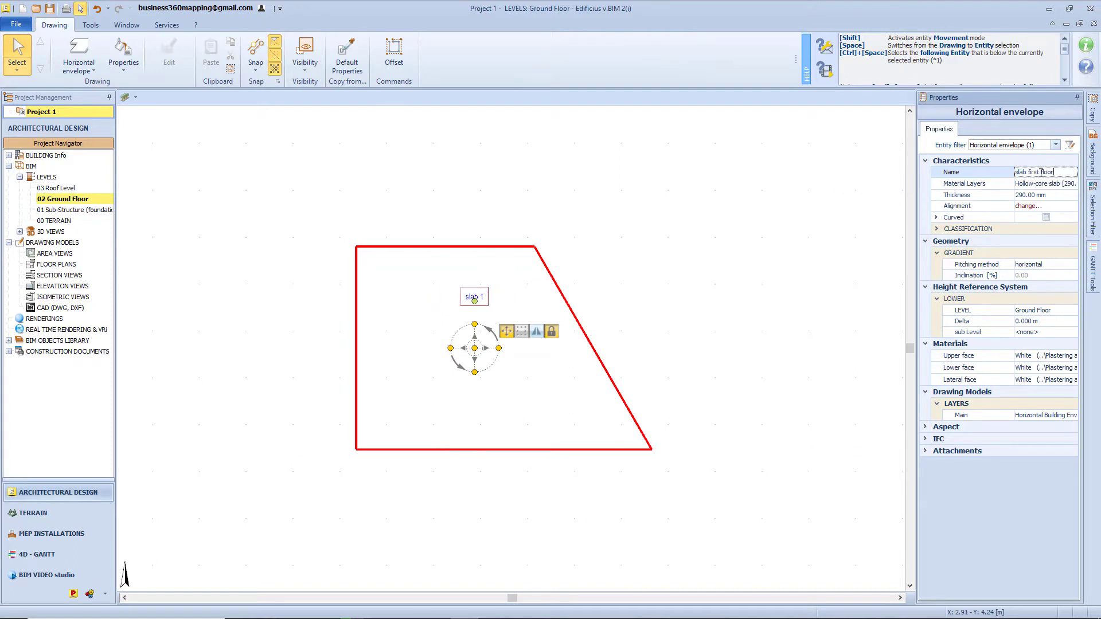
text( floor)
key(Return)
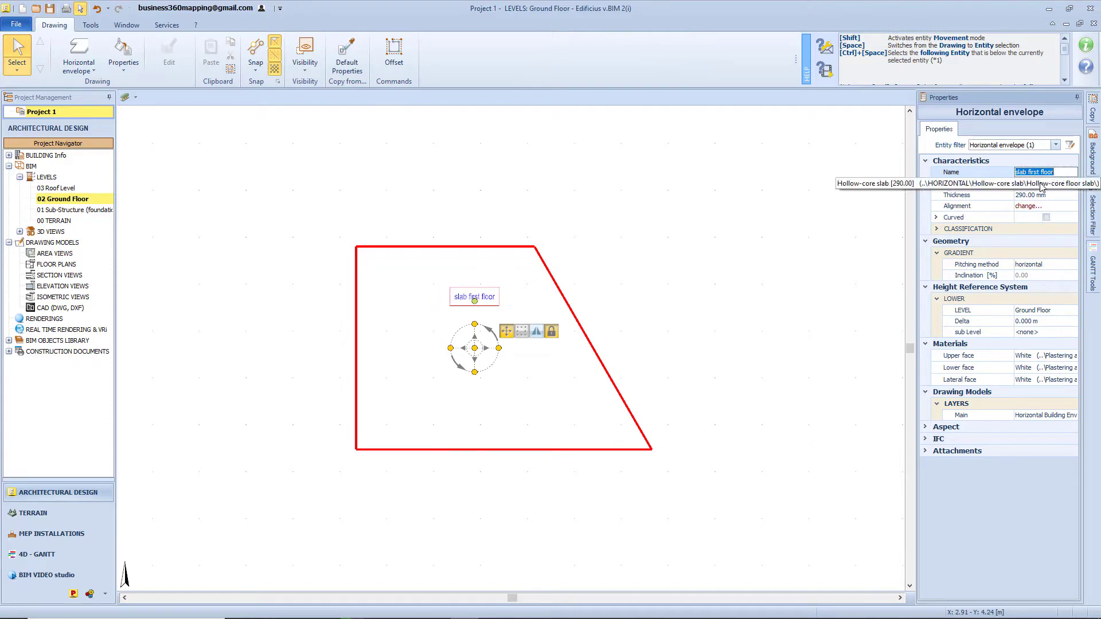
click(1074, 185)
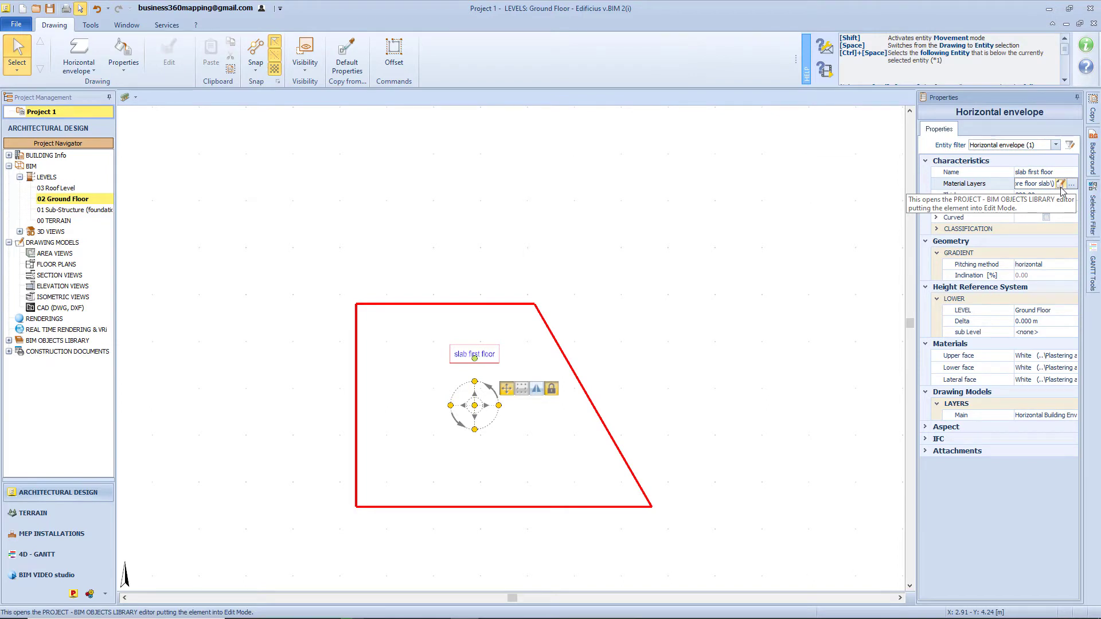
click(1071, 186)
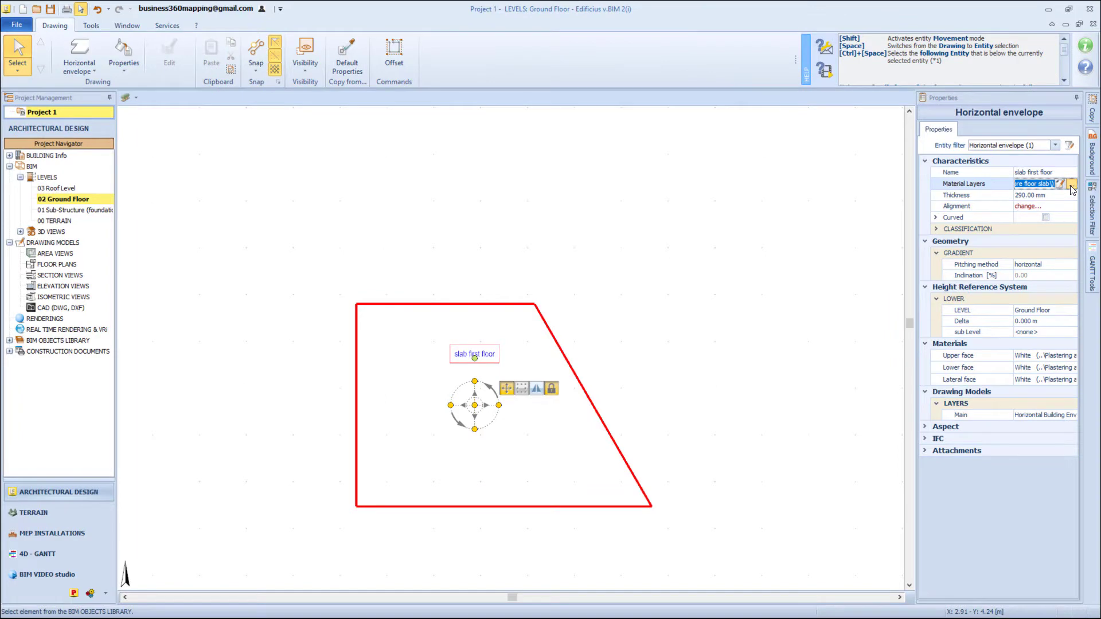
Apply the Hollow-core slab [290.00] material layers to the slab
click(1071, 185)
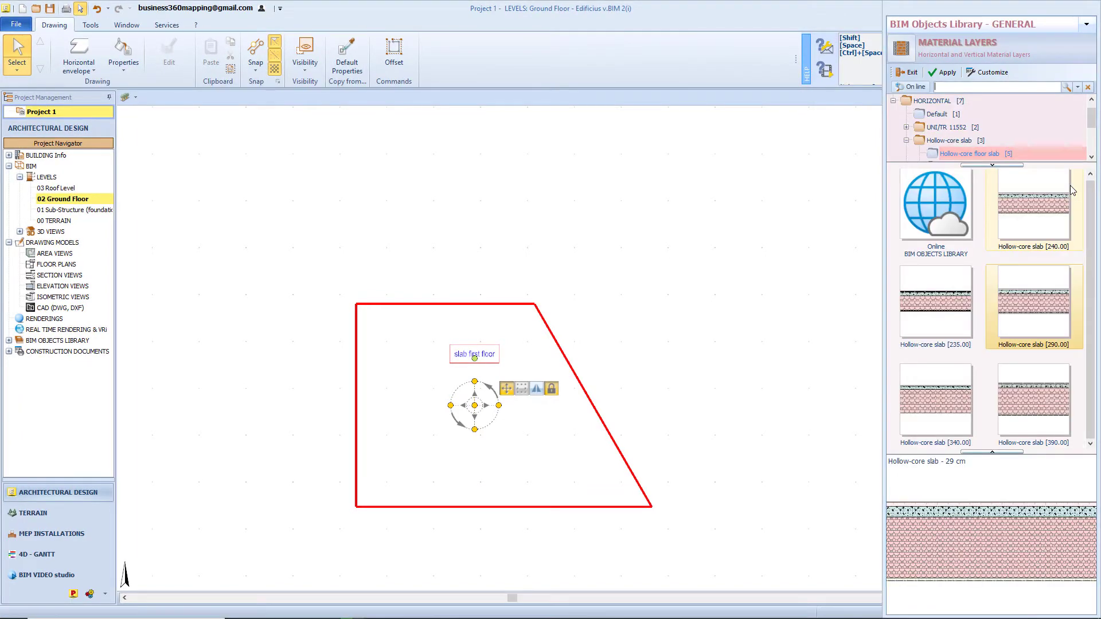
click(918, 143)
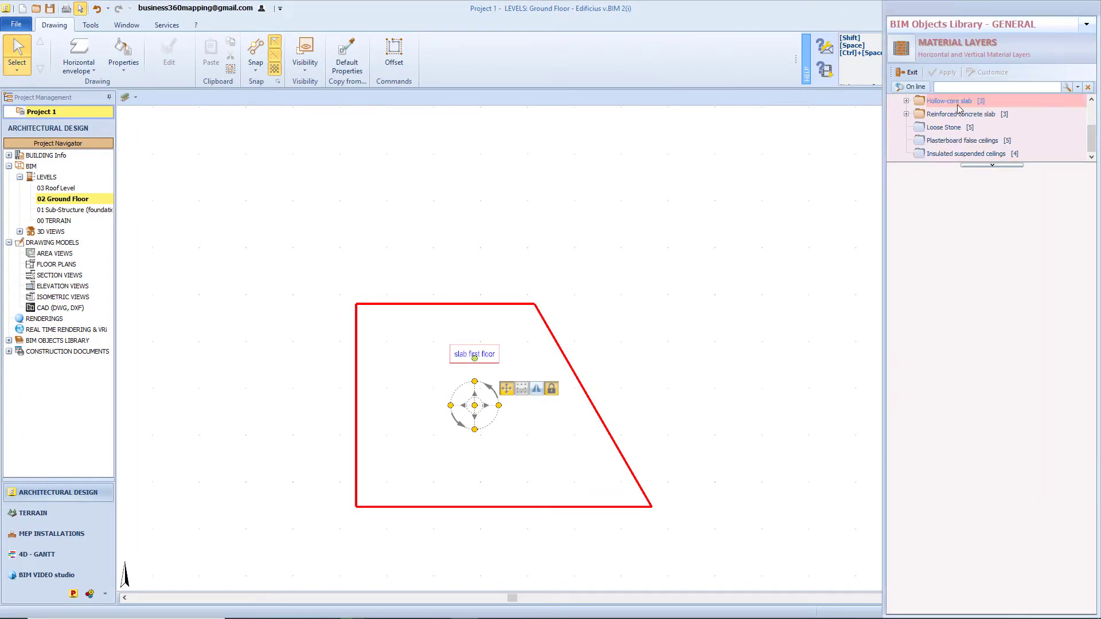
click(965, 116)
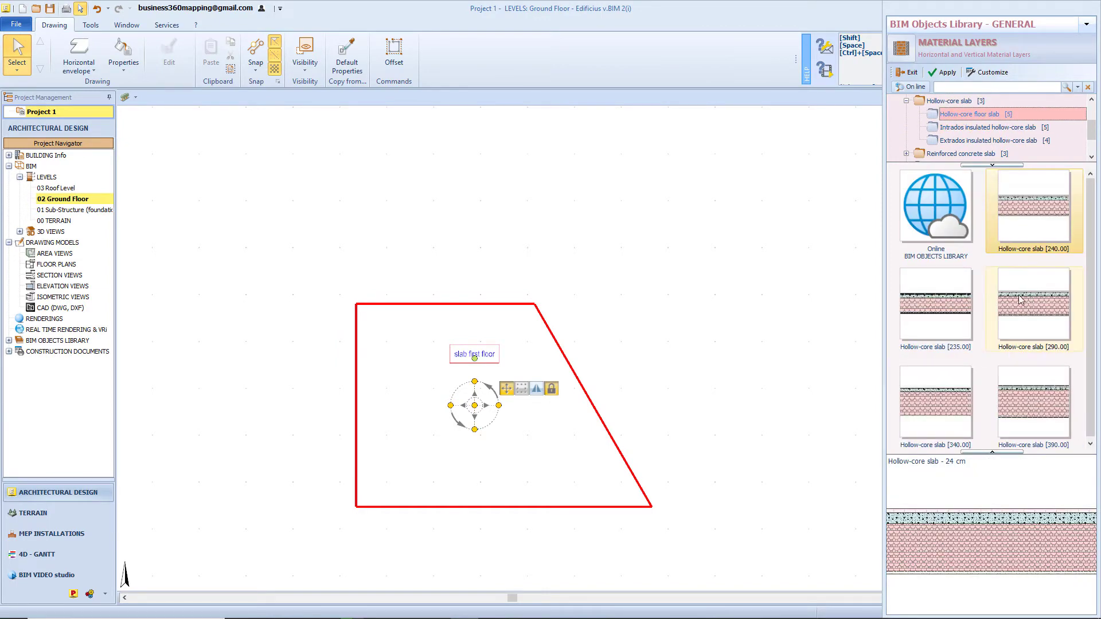
click(1046, 302)
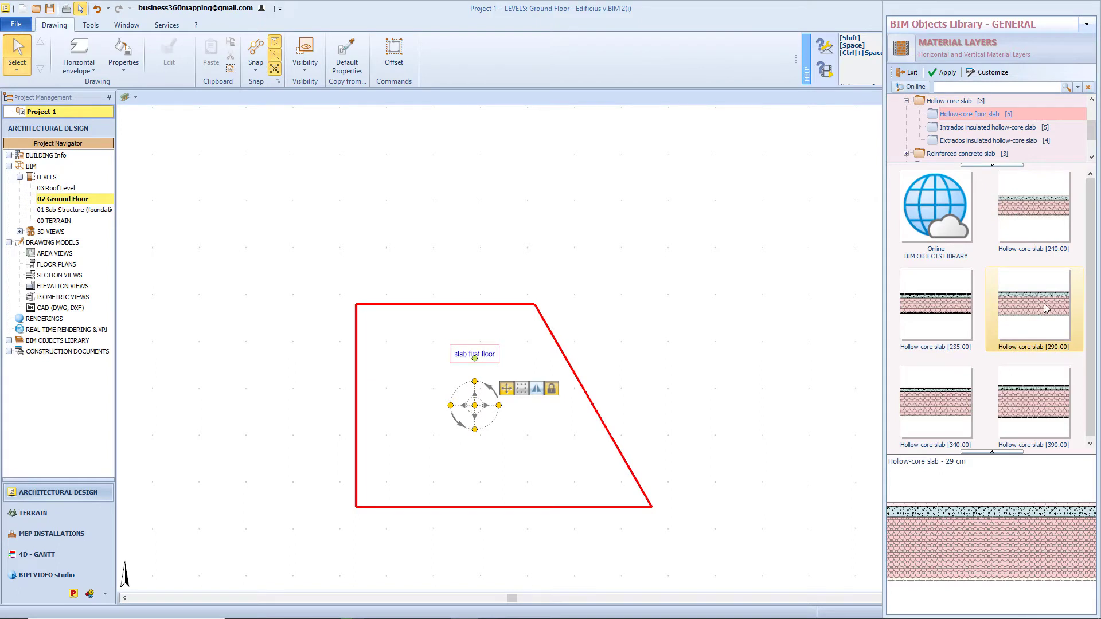
click(941, 76)
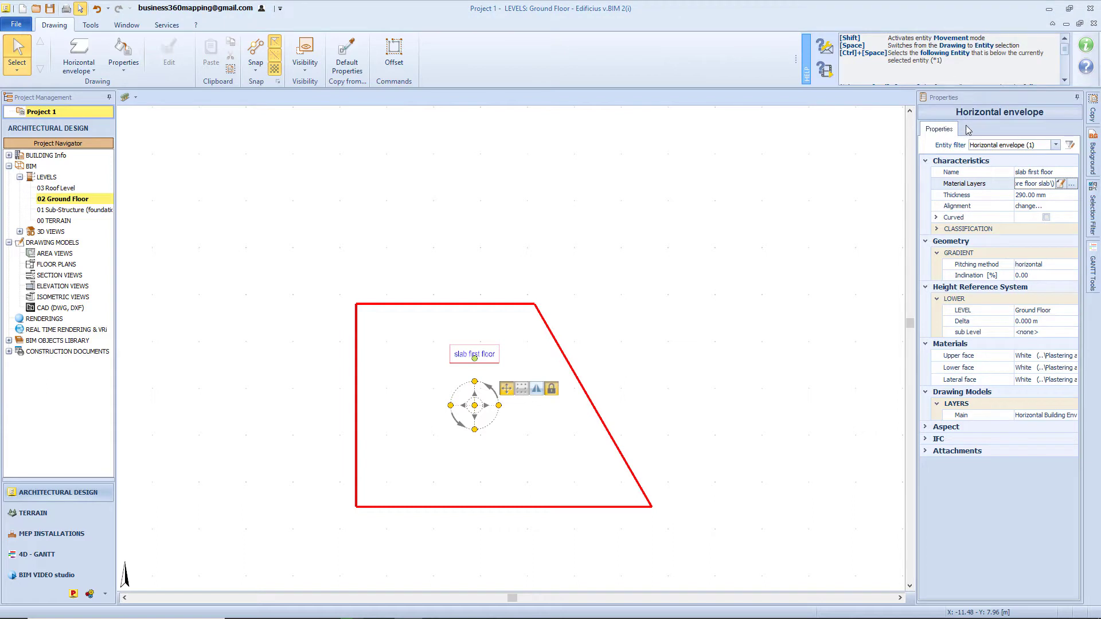
Set the slab thickness to 300 mm and show the 3D view beside the plan
click(1056, 196)
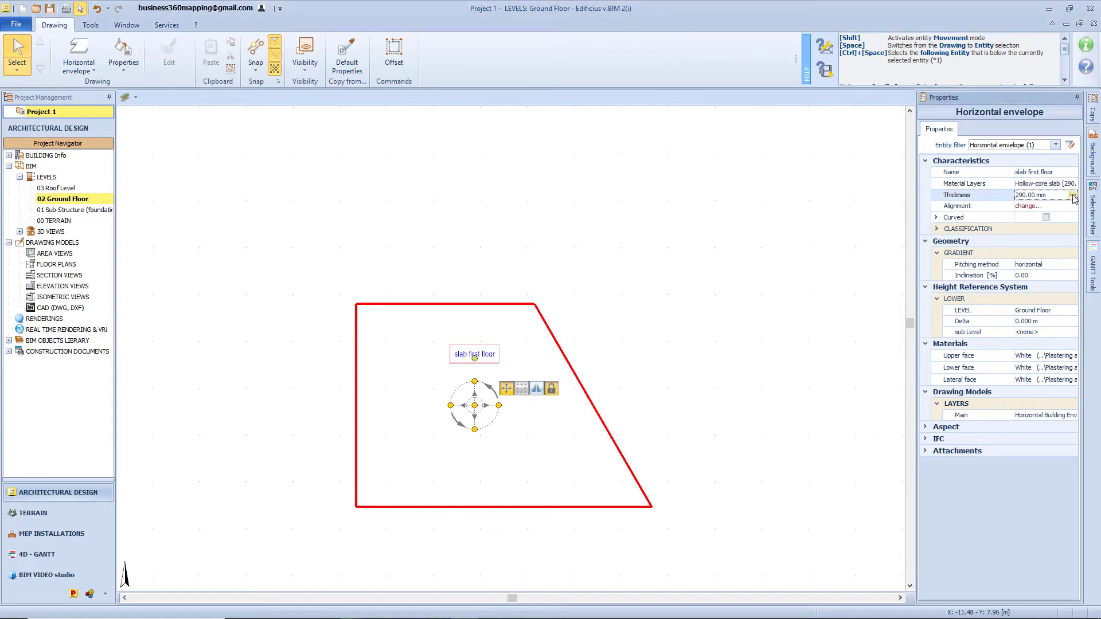
click(1073, 195)
text(300)
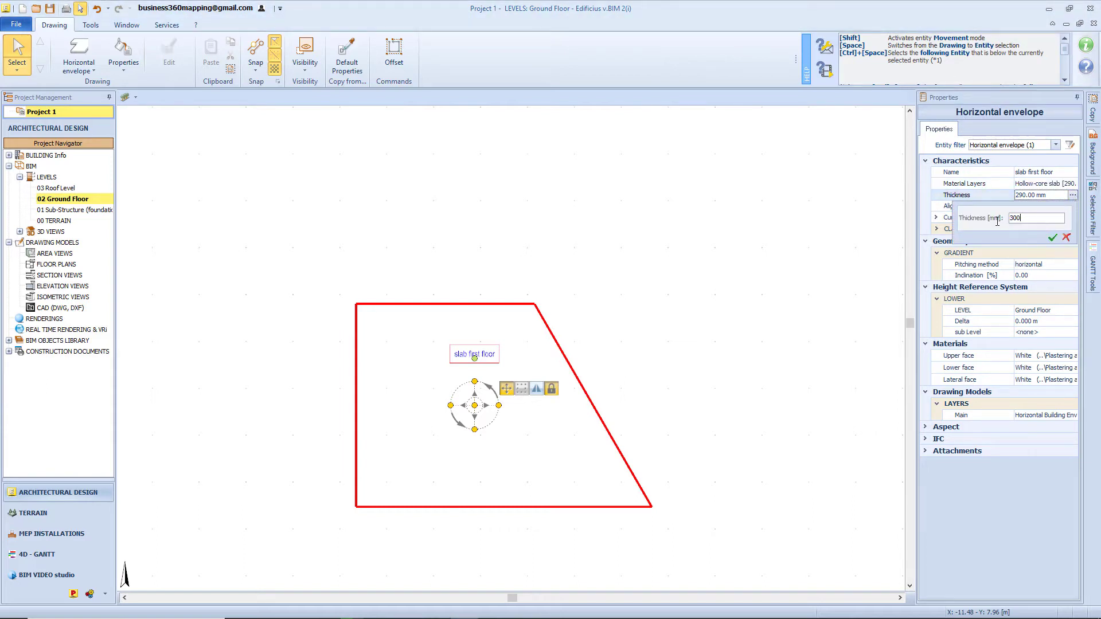
key(Return)
key(alt+F2)
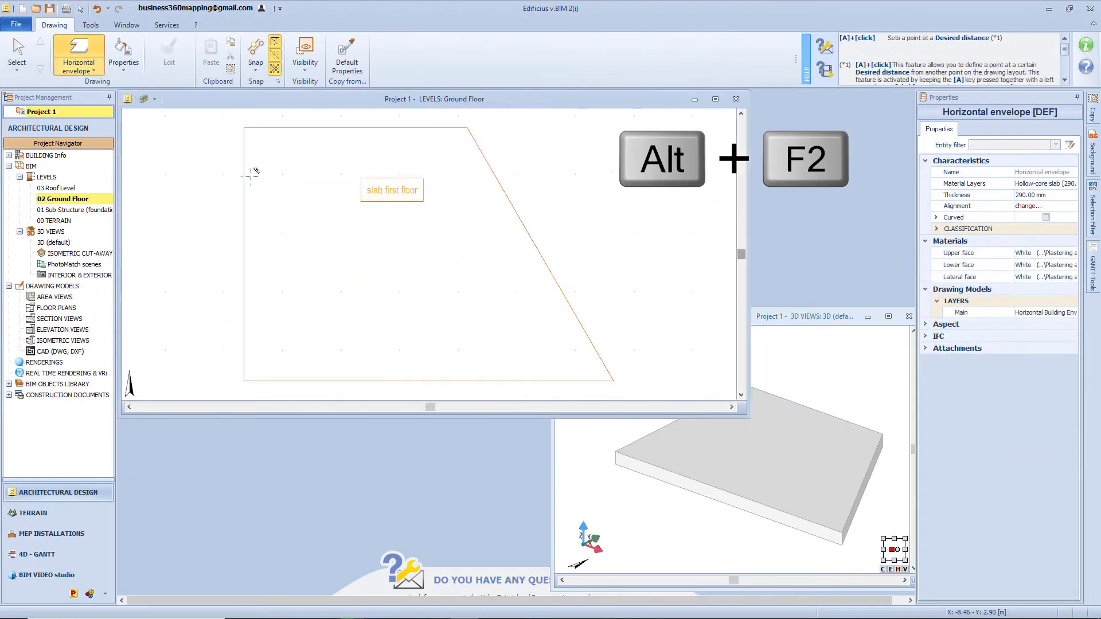
Align the slab to its bottom-centre point and maximize the 3D view
key(Escape)
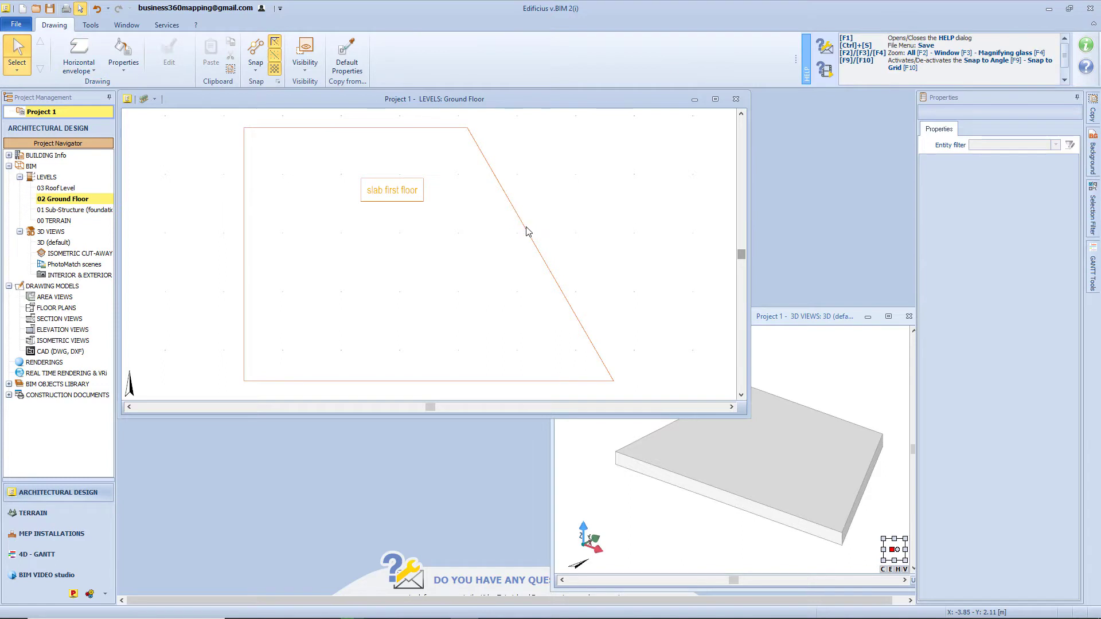
click(527, 229)
middle_drag(807, 505, 763, 450)
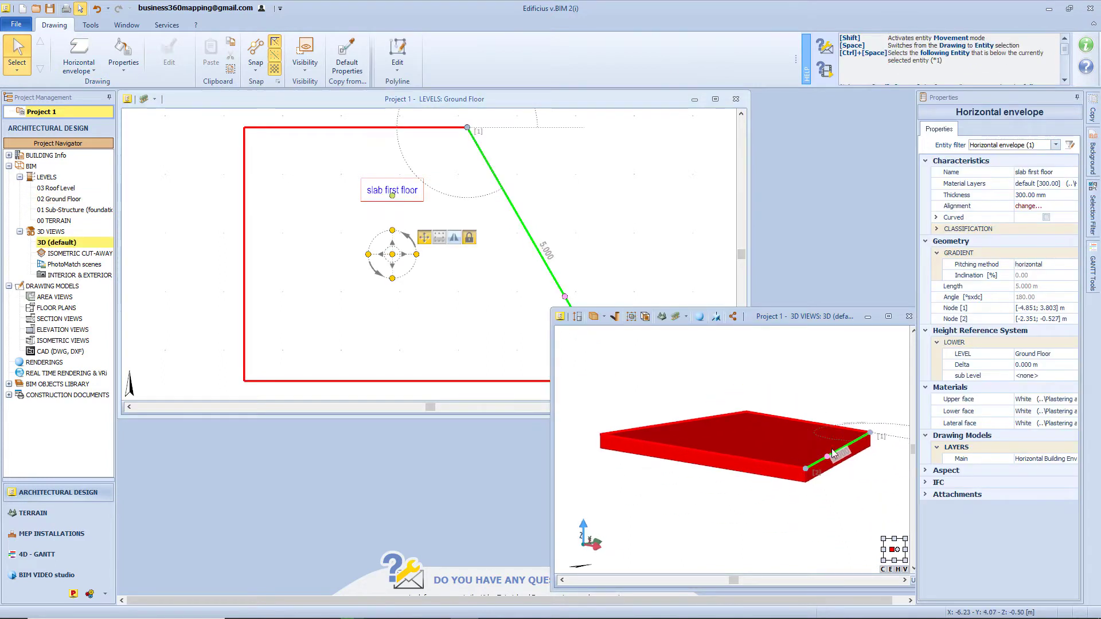
click(1042, 207)
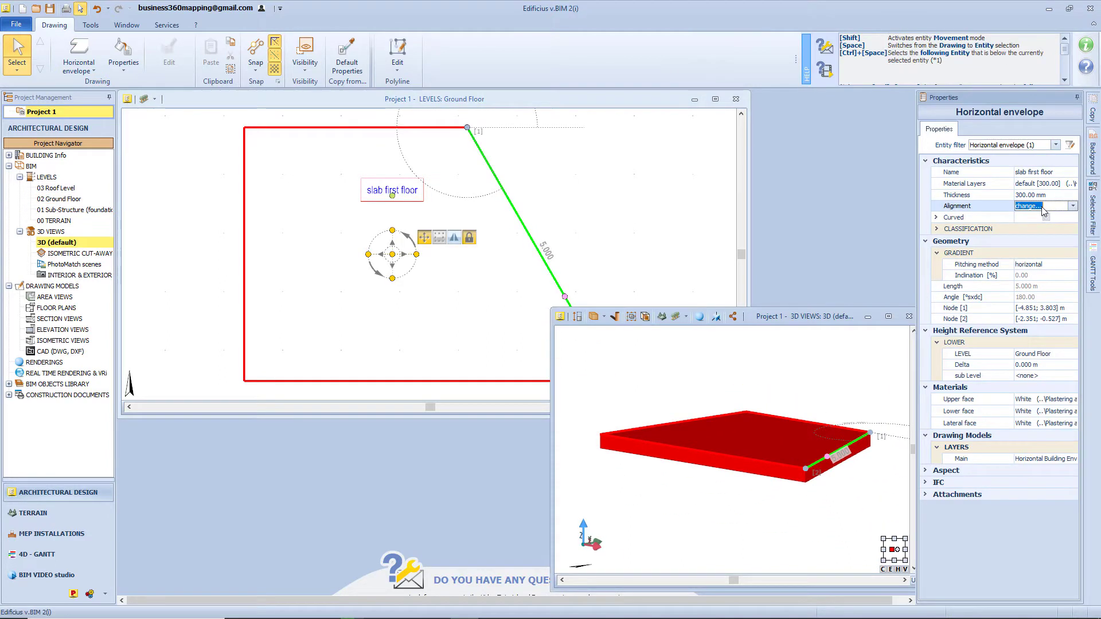
click(1074, 206)
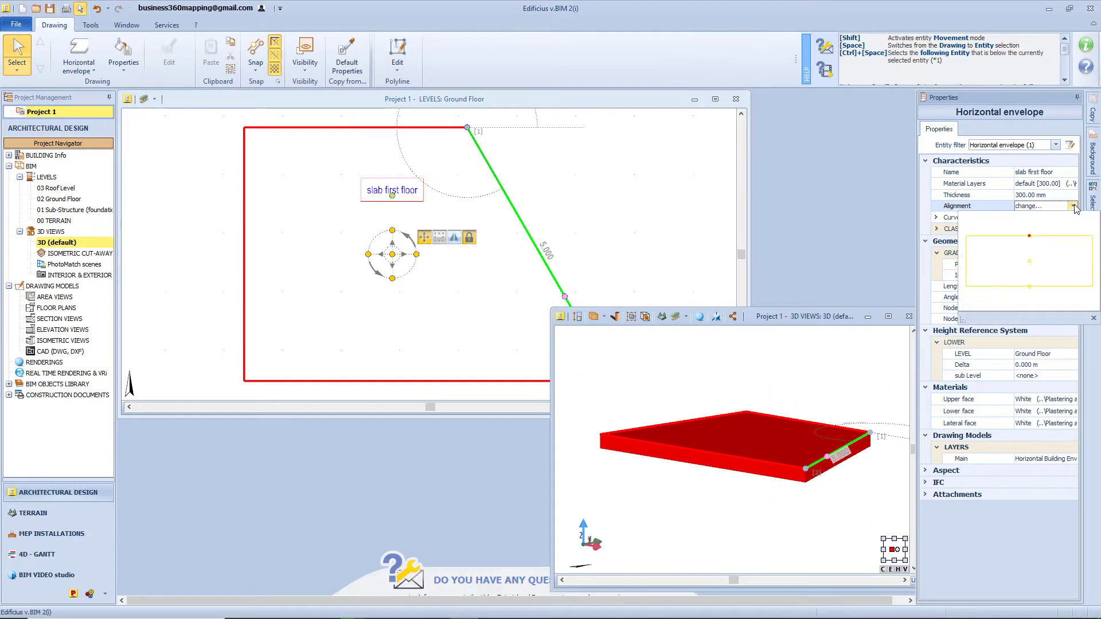
click(1031, 264)
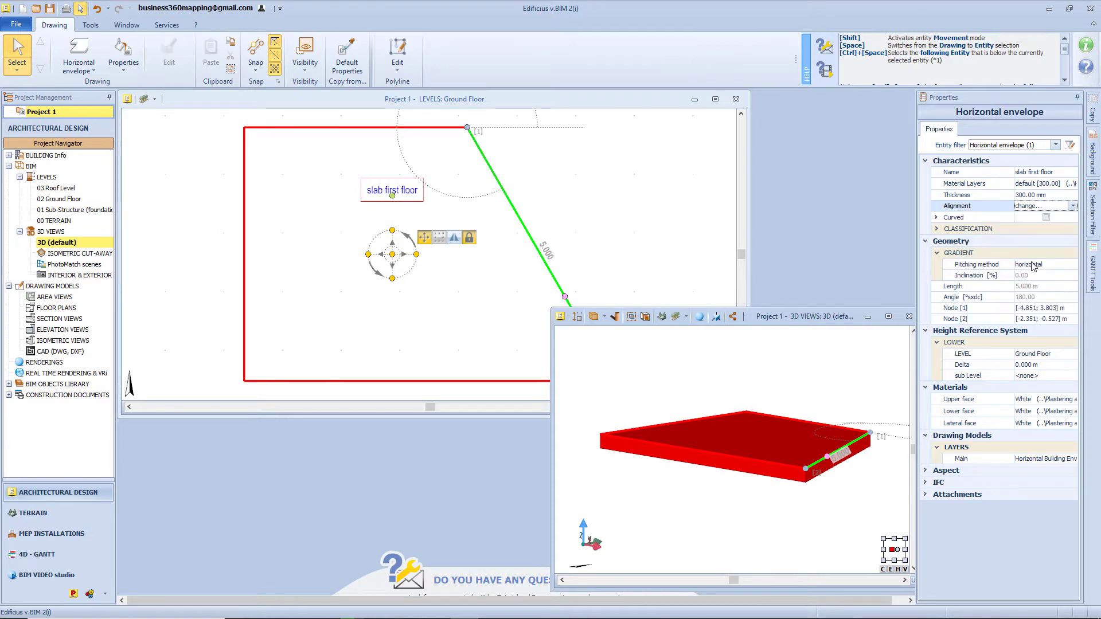
scroll(841, 463, up, 3)
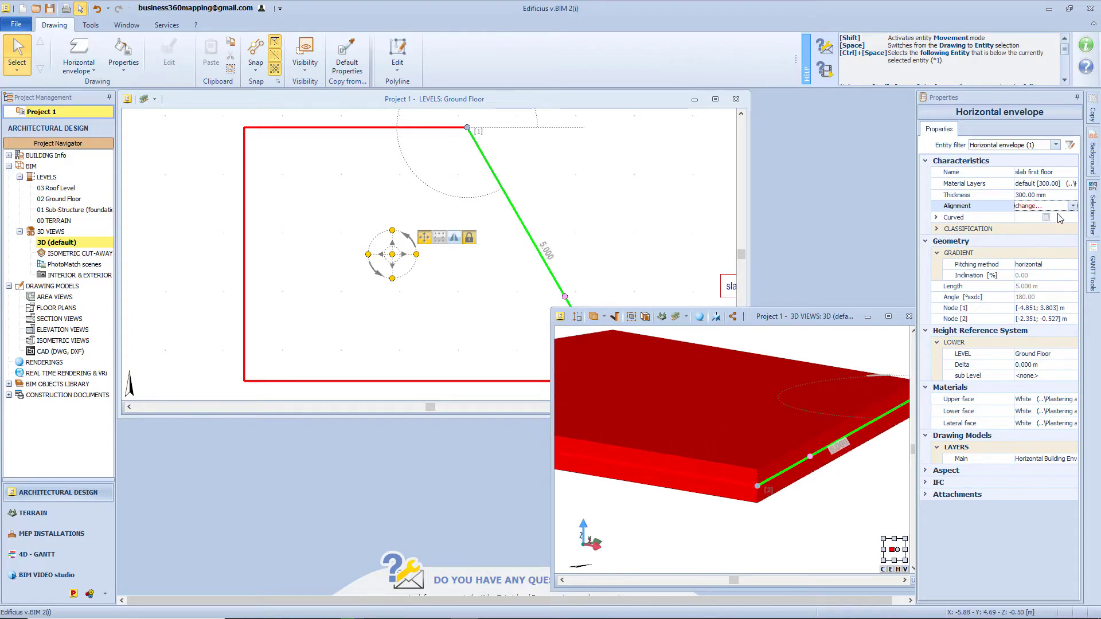
click(1072, 206)
click(1030, 288)
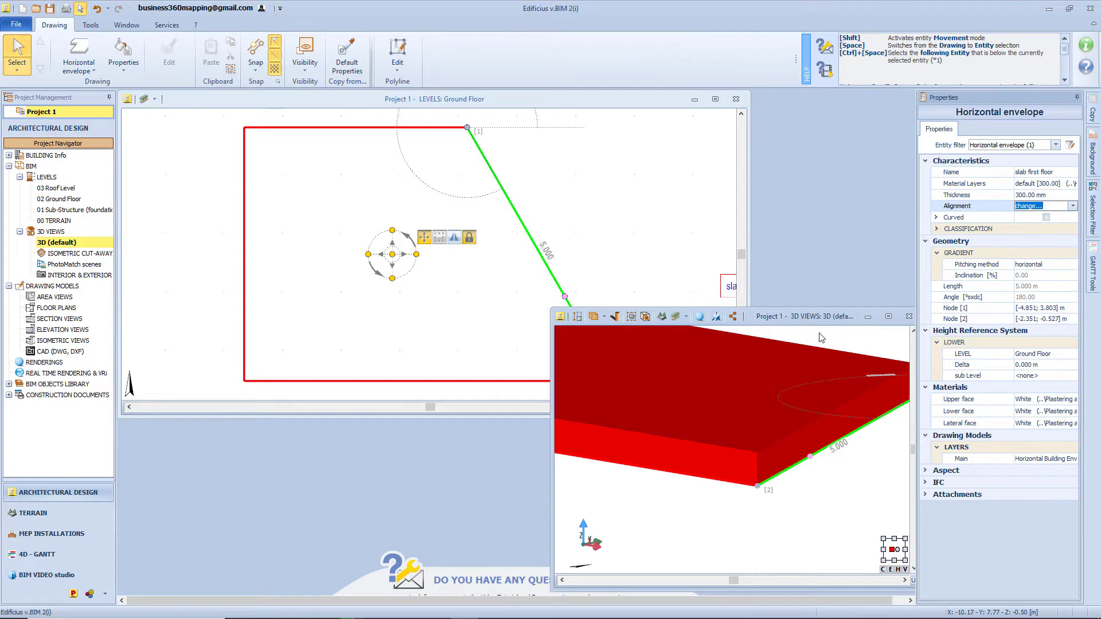
key(alt+F2)
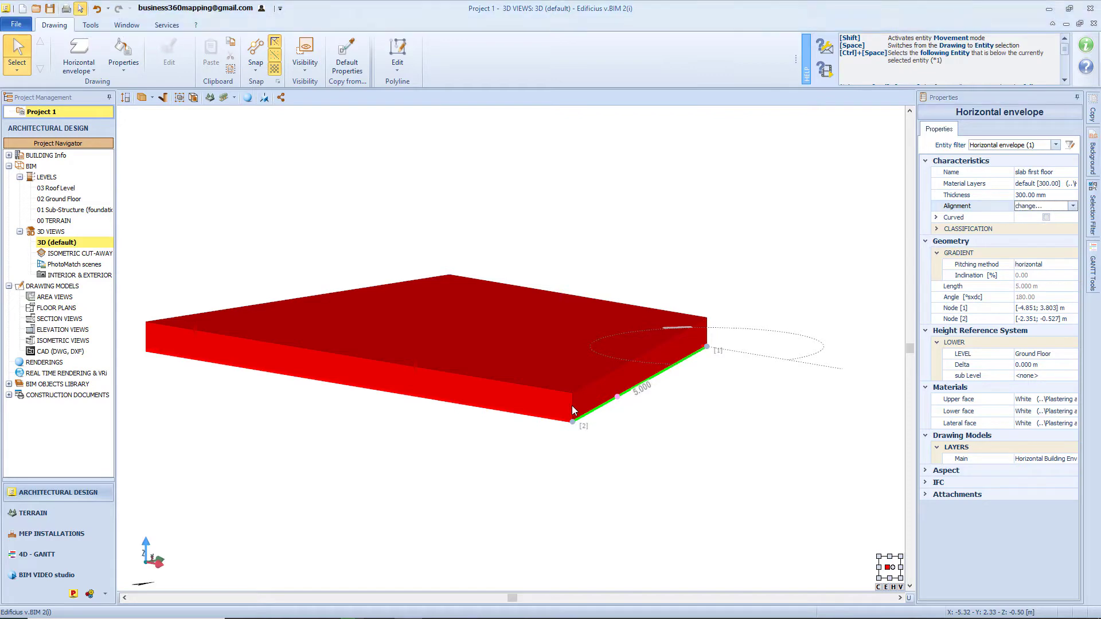
click(600, 404)
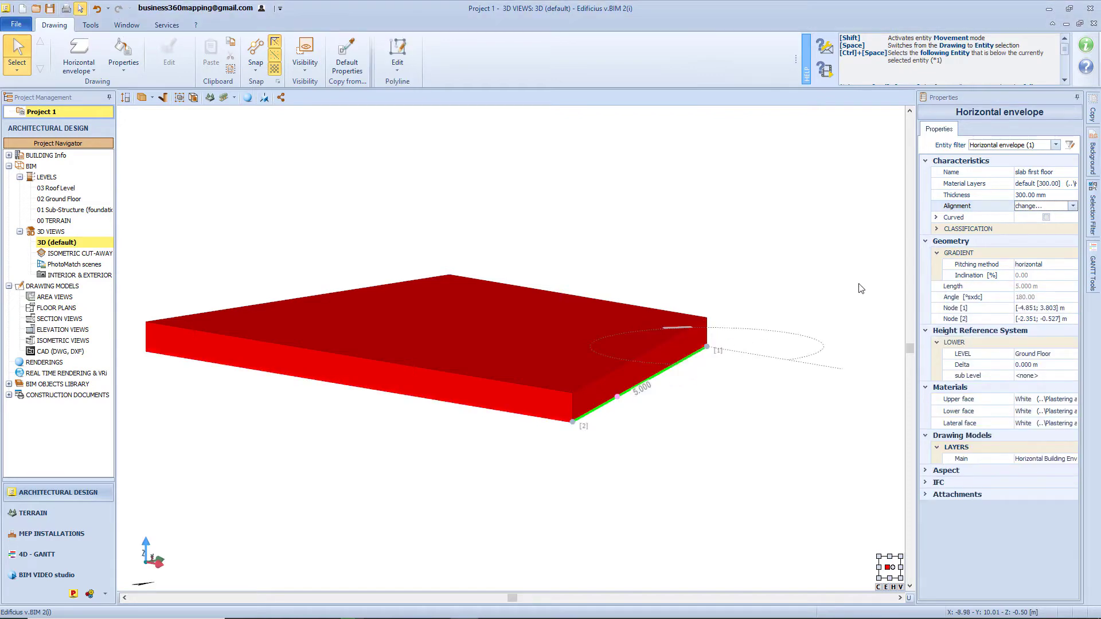
click(1044, 219)
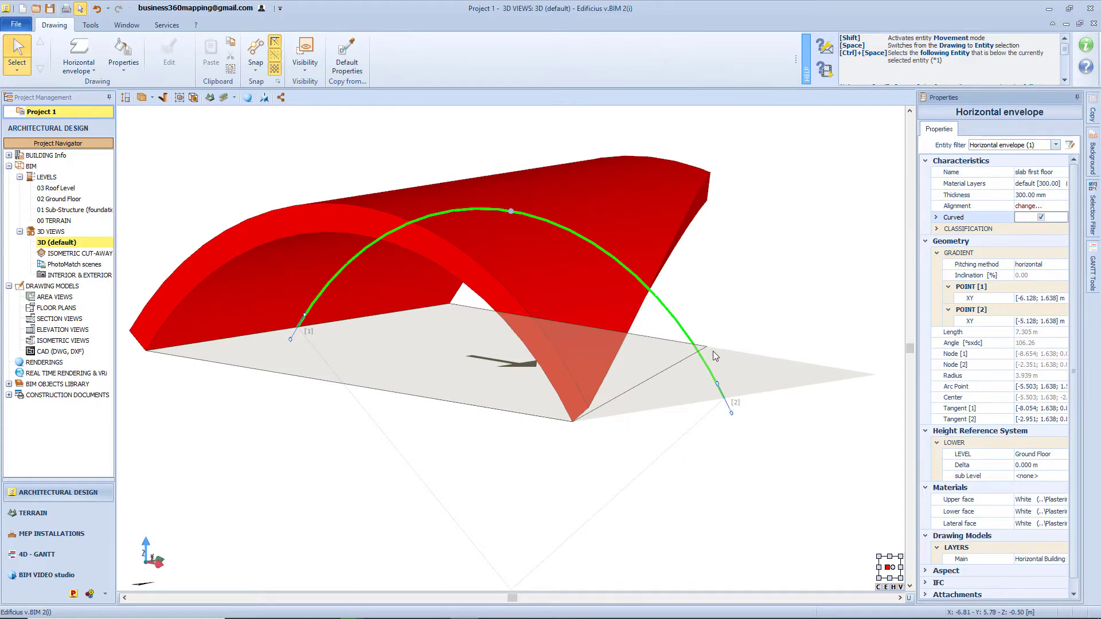
click(937, 218)
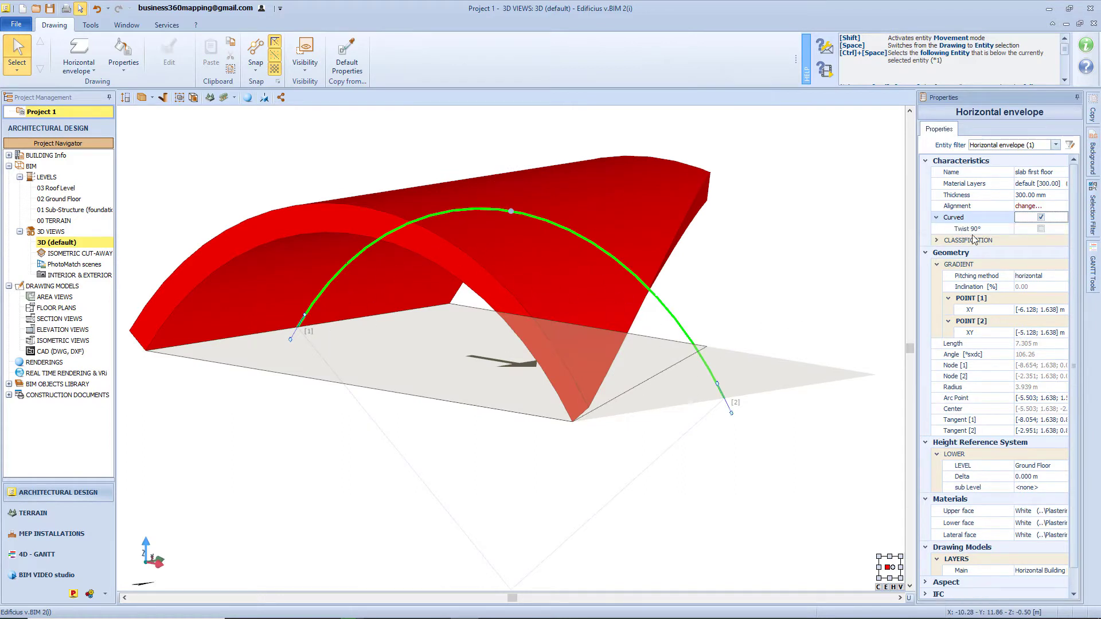
click(1041, 228)
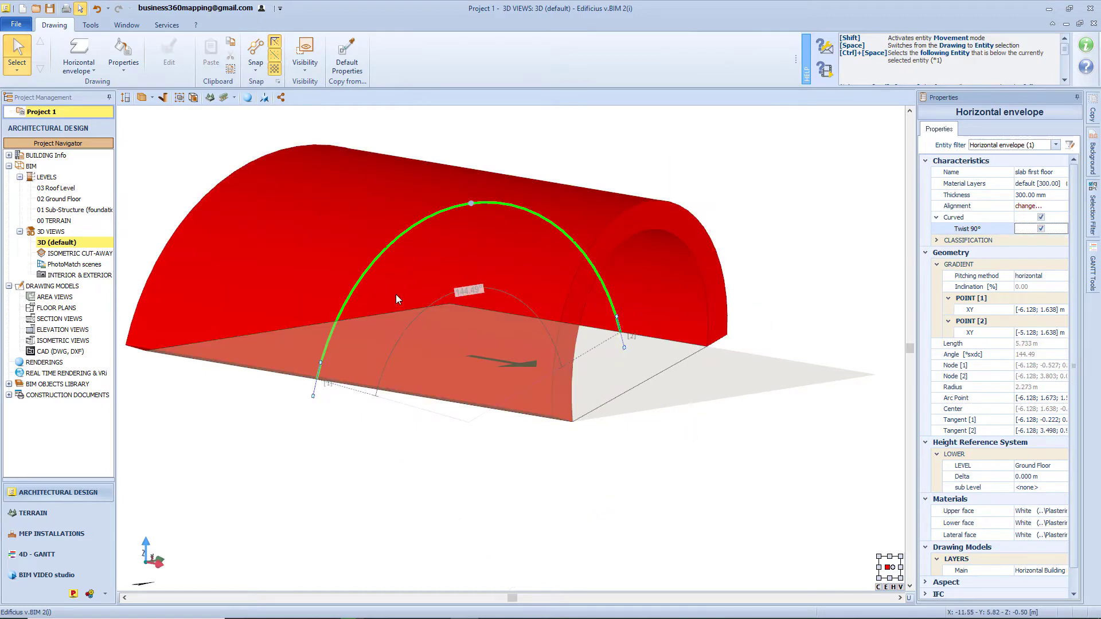
click(1041, 229)
click(1041, 217)
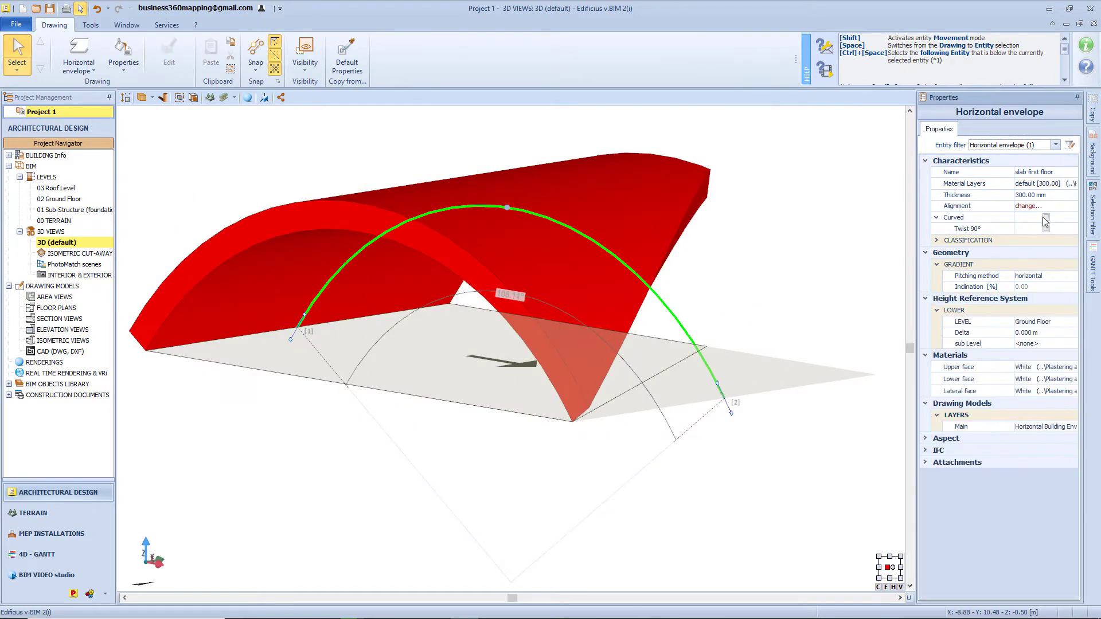
click(974, 241)
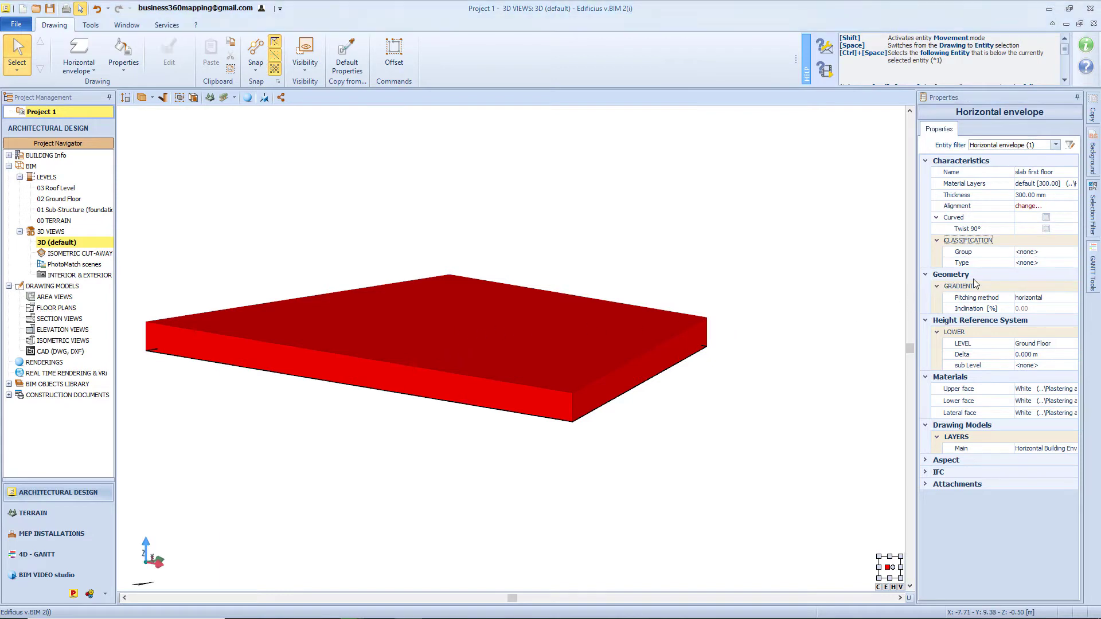
Change the slab's pitching method to slope line and orbit the 3D view down onto it
click(956, 300)
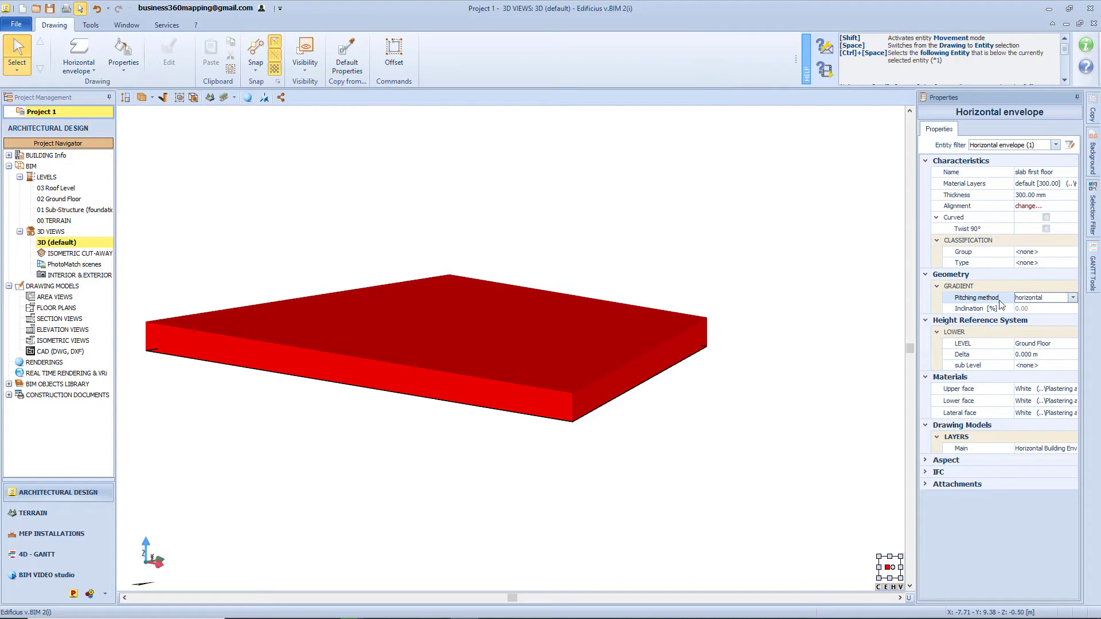
click(1072, 298)
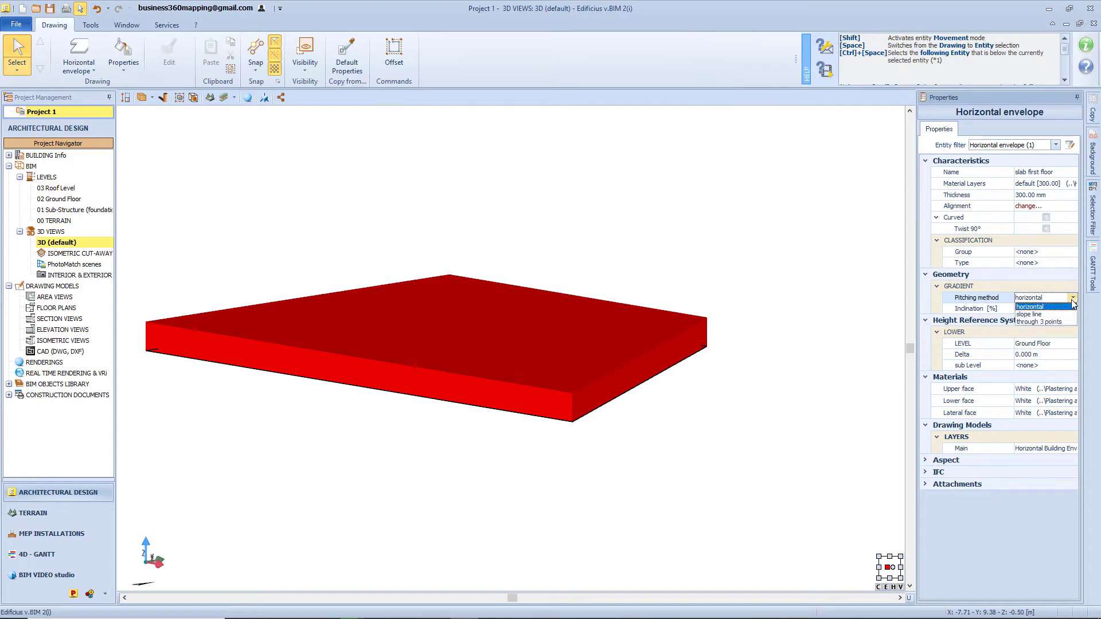
click(1032, 314)
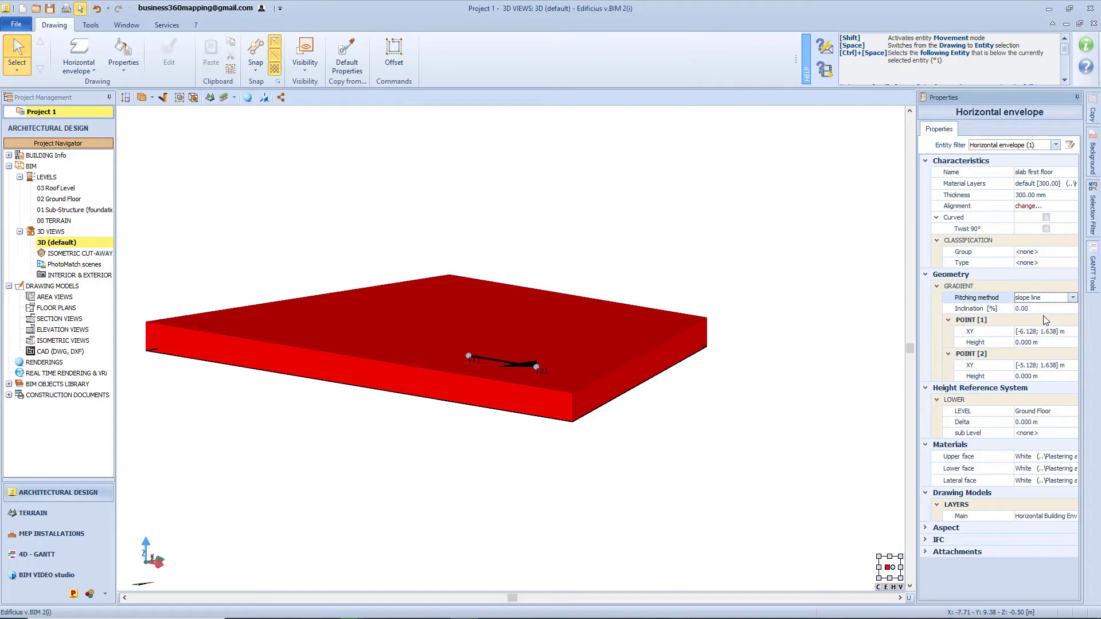
right_drag(507, 377, 503, 405)
scroll(504, 390, down, 3)
middle_drag(498, 367, 747, 466)
Stretch the slope arrow from the slab's left edge to near its slanted edge
scroll(720, 458, up, 4)
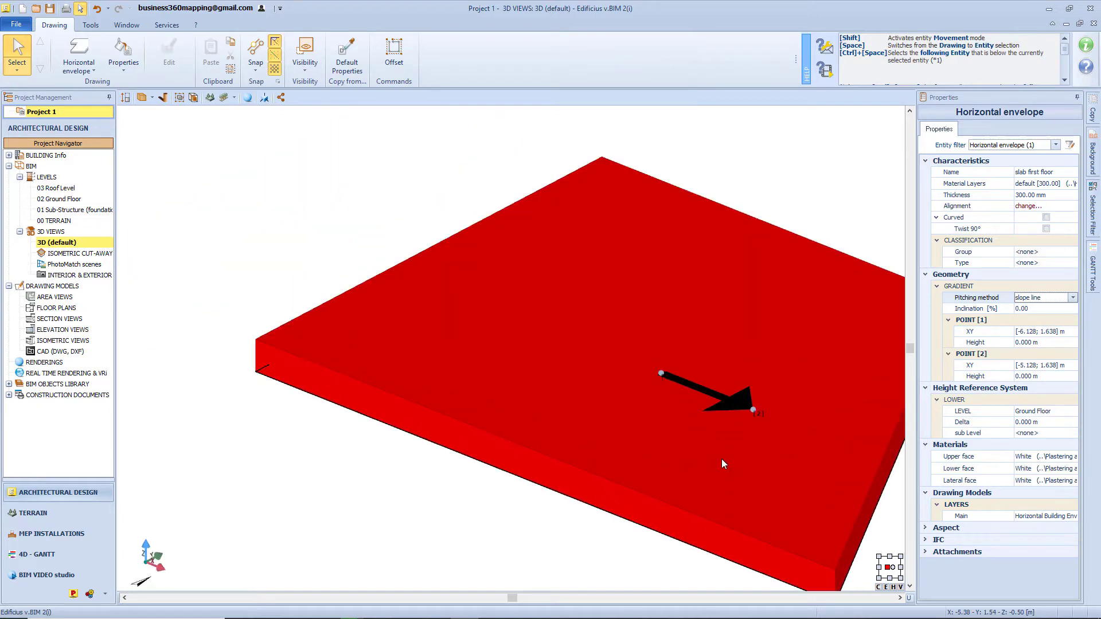
double_click(721, 459)
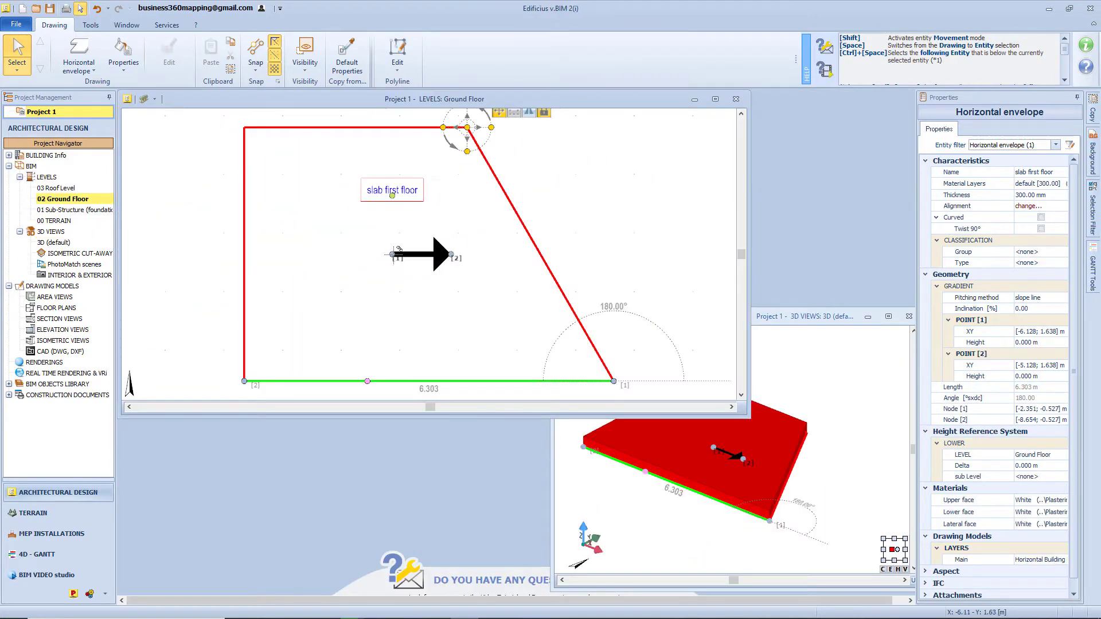
drag(394, 252, 246, 248)
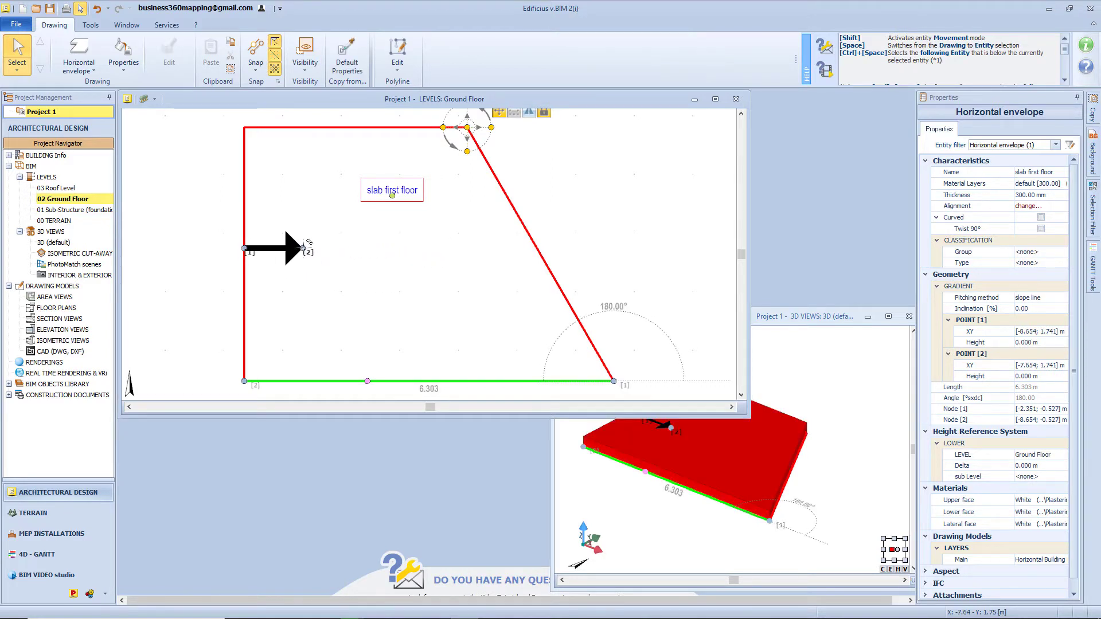
drag(304, 248, 531, 249)
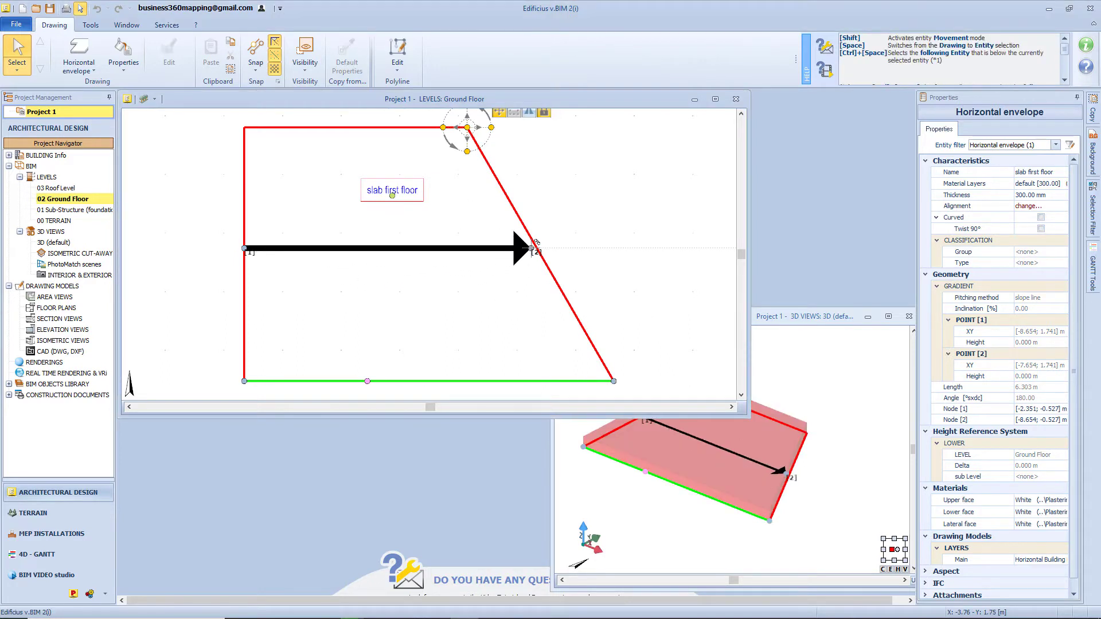
click(777, 318)
mouse_move(641, 416)
mouse_down()
mouse_move(637, 383)
mouse_move(643, 492)
mouse_move(651, 383)
mouse_move(656, 403)
mouse_up()
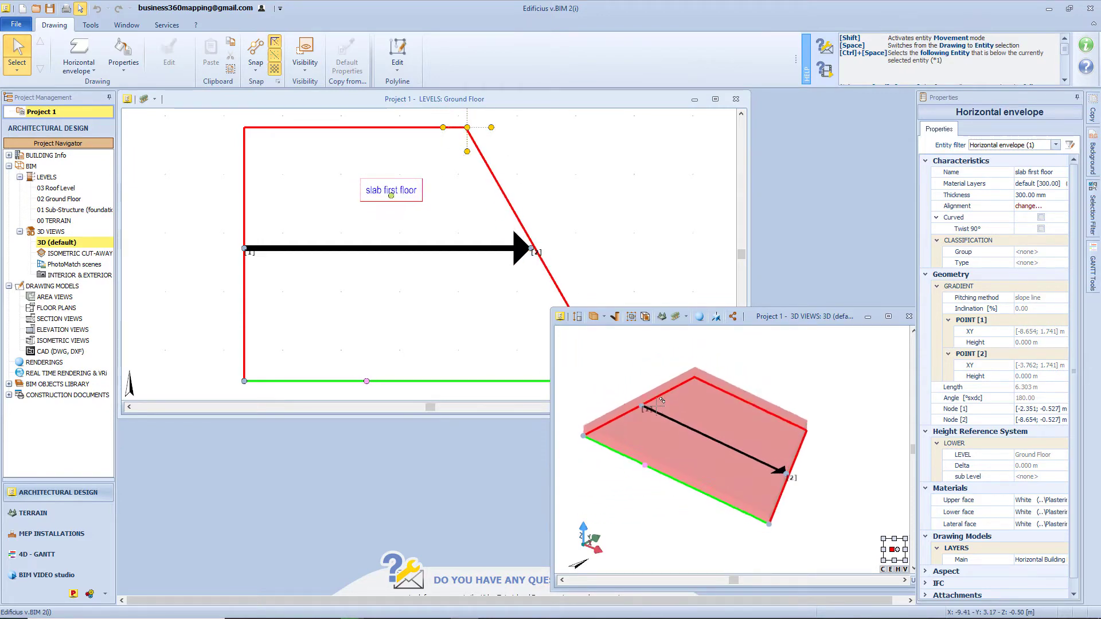
key(Escape)
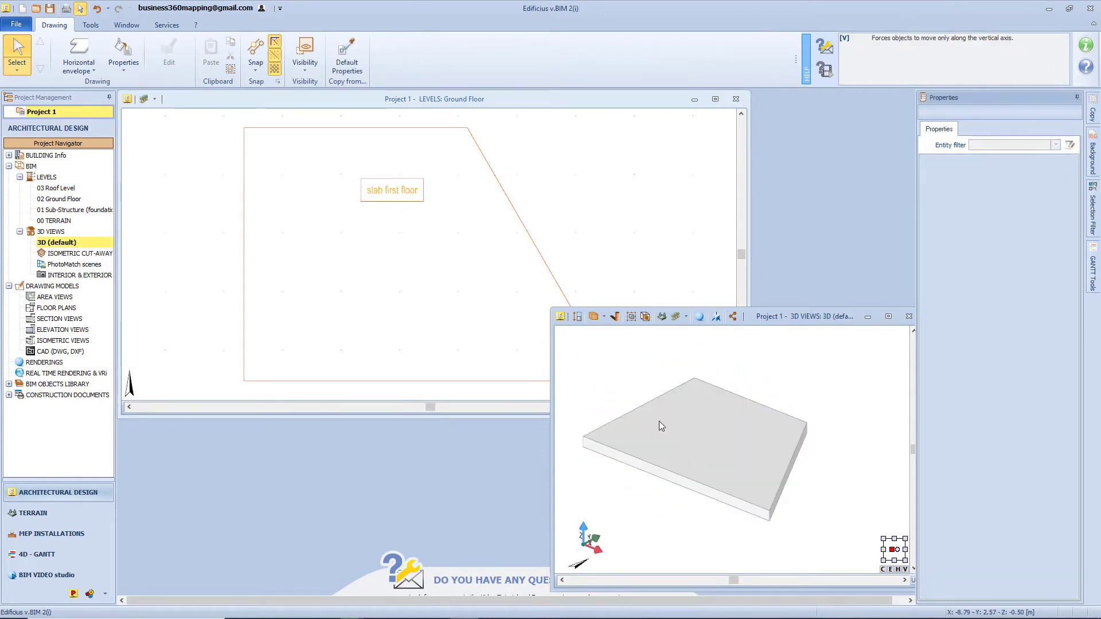
click(659, 423)
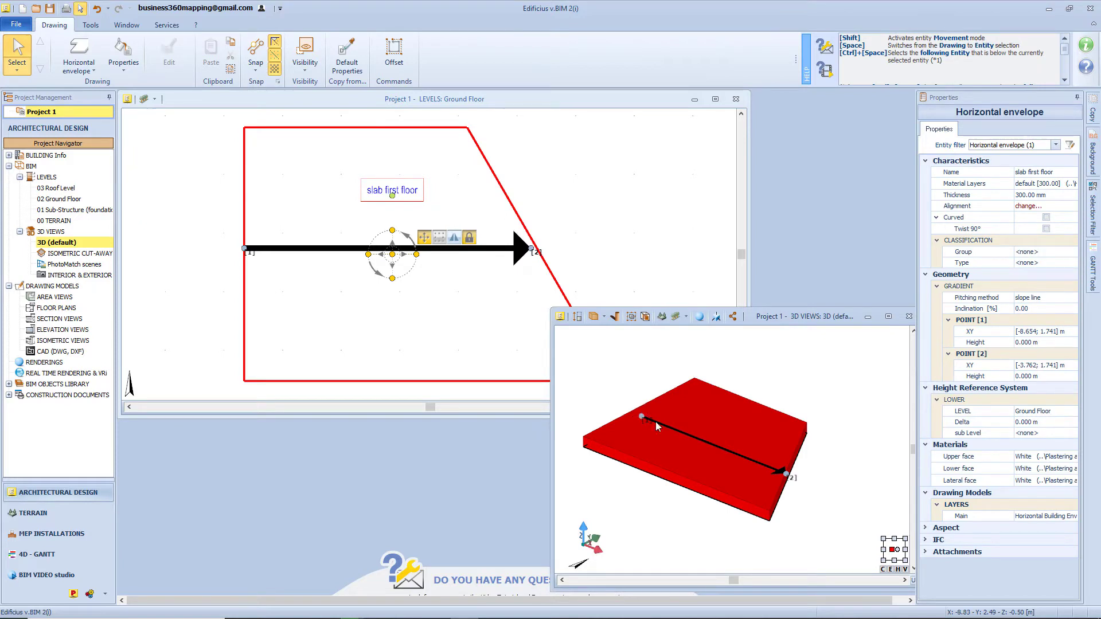
Try a 50% inclination and a 1 m point-1 height, then reset both to 0
click(1023, 309)
text(50)
key(Return)
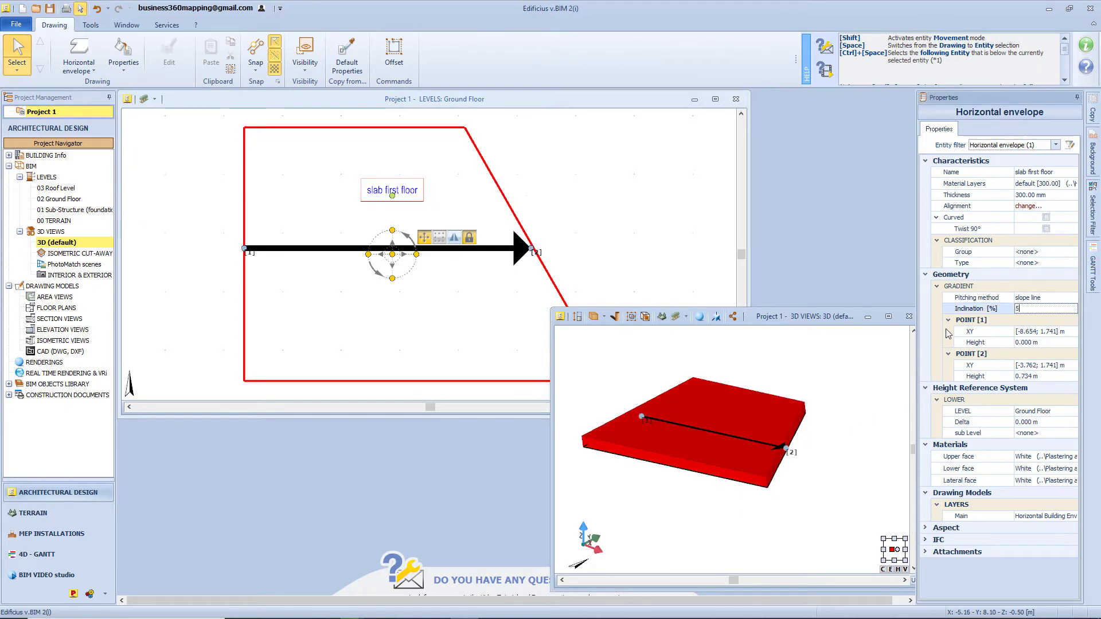
text(0)
key(Return)
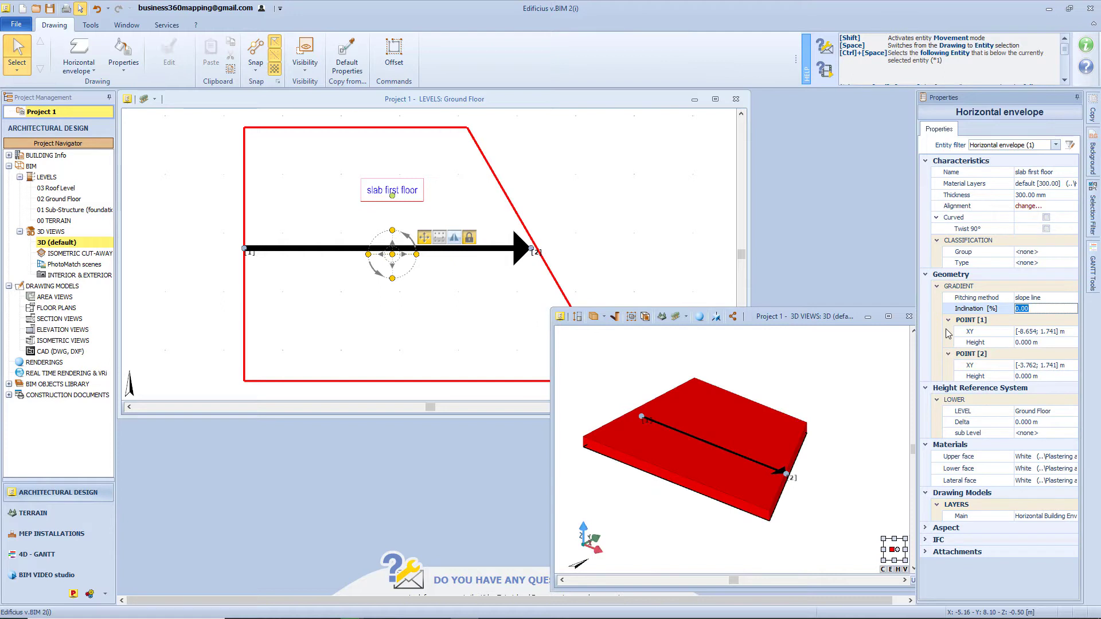
click(1024, 342)
text(1)
key(Return)
text(0)
key(Return)
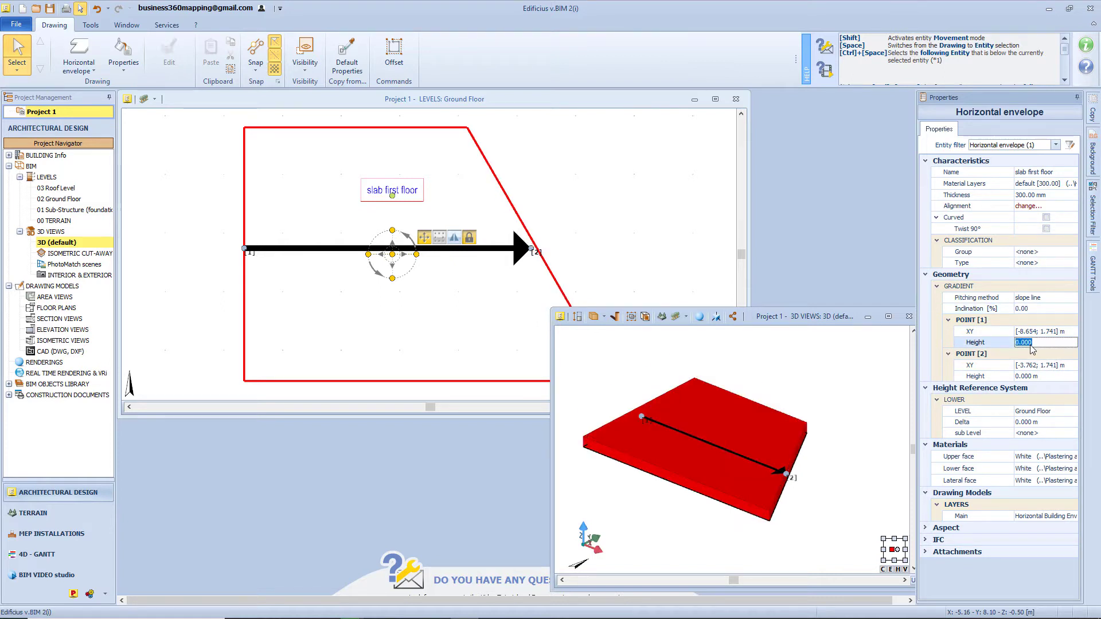
Switch to through 3 points, placing points at the two left corners and the right edge
click(1055, 302)
click(1064, 326)
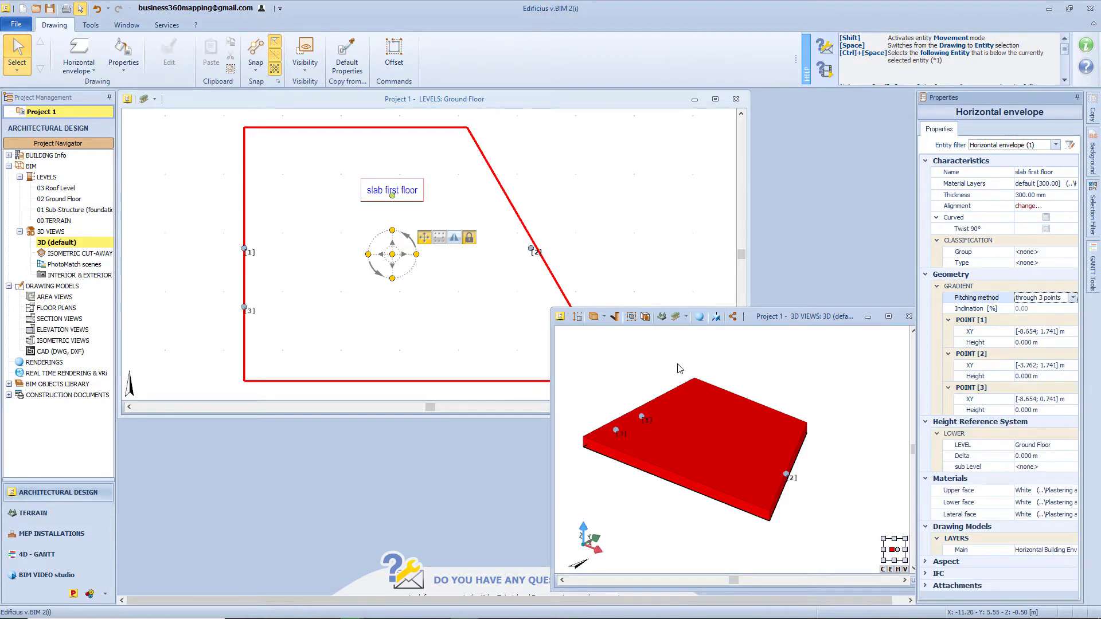
click(249, 253)
drag(244, 249, 245, 127)
drag(238, 198, 245, 380)
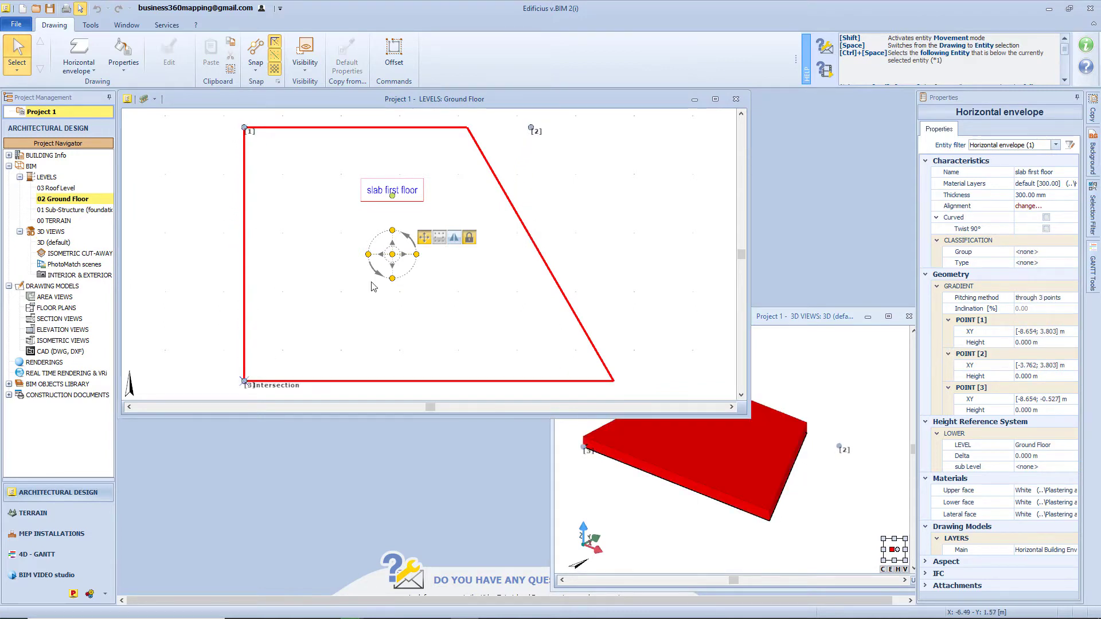
drag(531, 127, 540, 254)
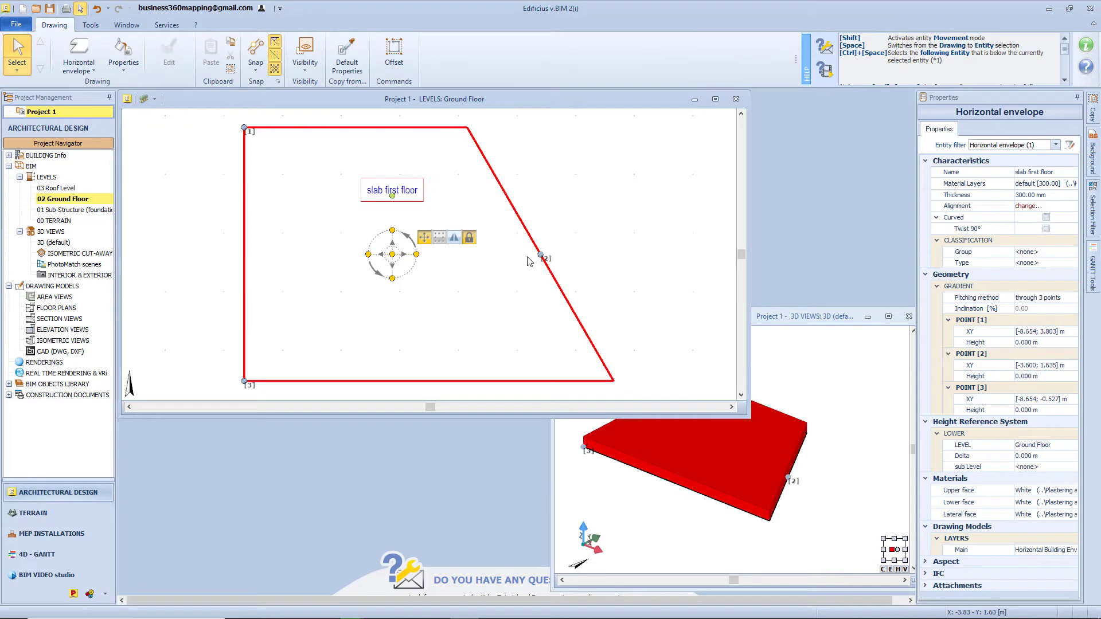
Test raising the points in 3D, then set point 3's height back to 0
click(760, 321)
drag(583, 447, 583, 387)
drag(694, 388, 700, 367)
mouse_move(702, 368)
middle_down()
mouse_move(748, 371)
mouse_move(703, 372)
middle_up()
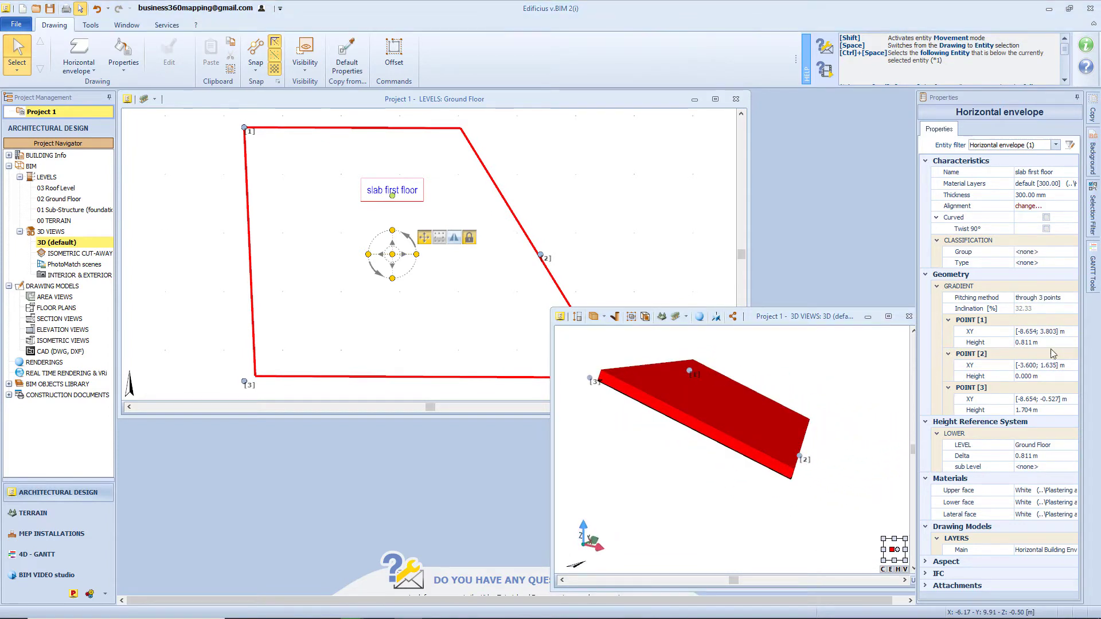
click(1030, 409)
text(0.)
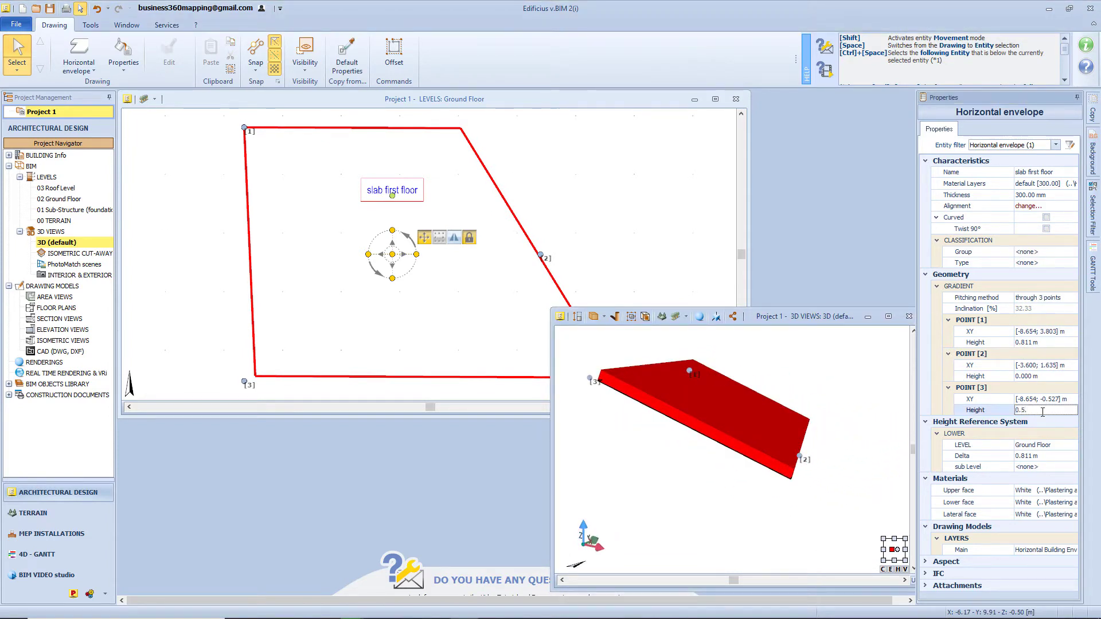
click(1042, 343)
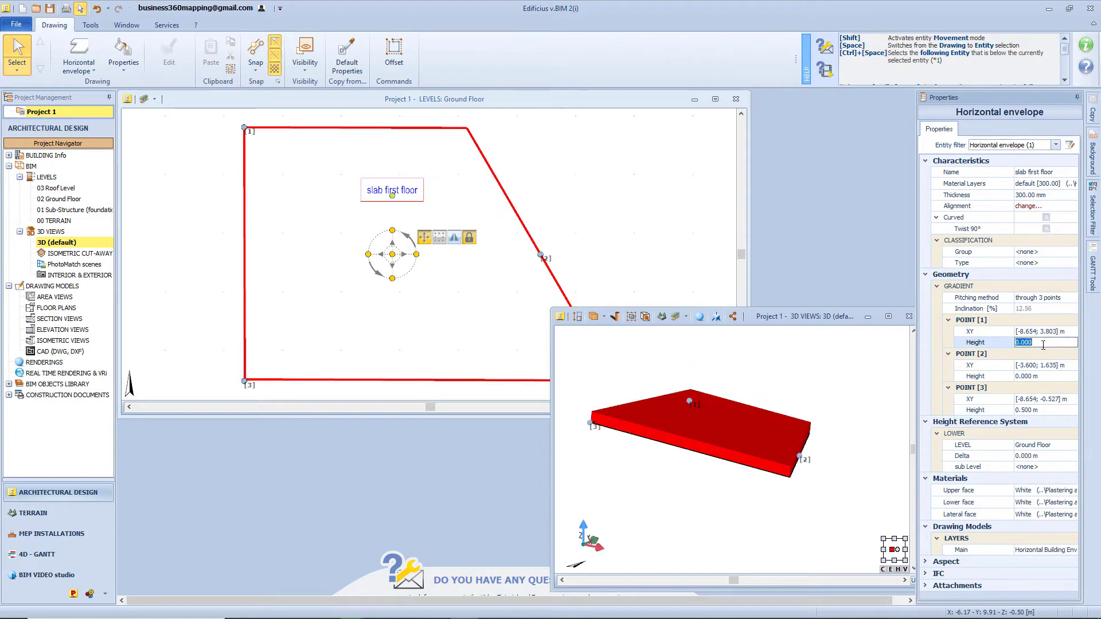
click(1030, 409)
text(0)
key(Return)
key(Down)
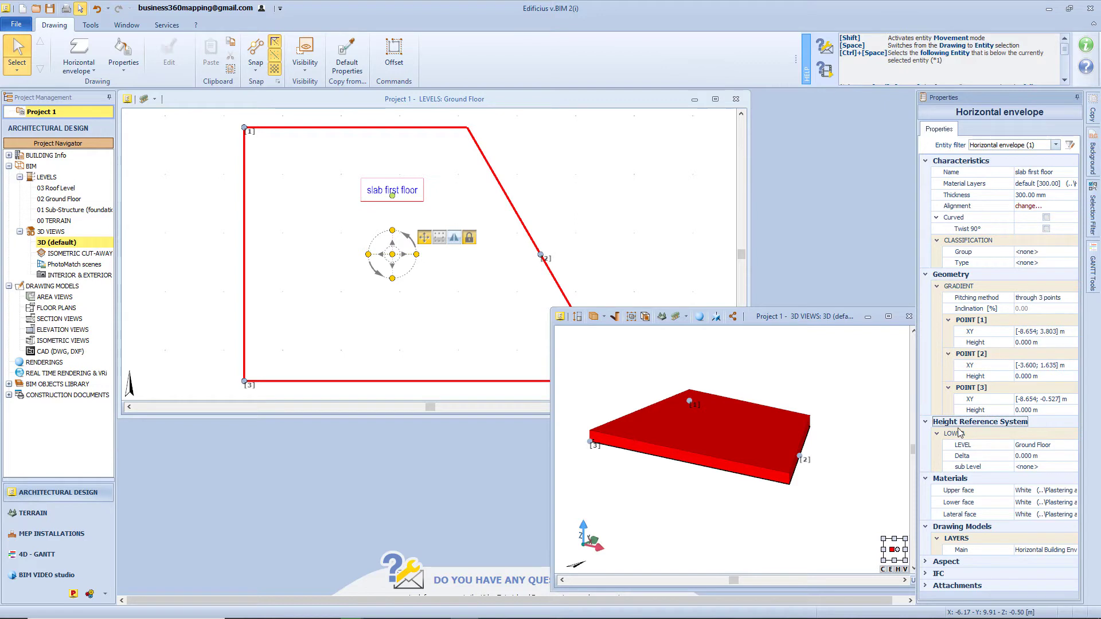
Leave height offset at 0, expand Aspect, IFC and Attachments, then maximize the Ground Floor plan
click(1058, 455)
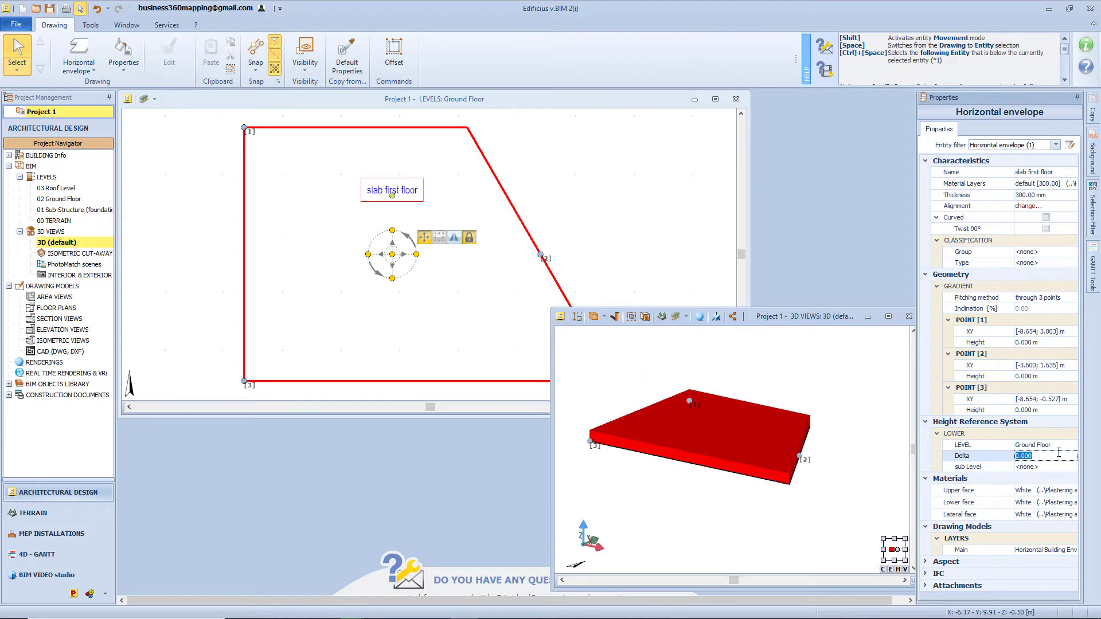
click(1041, 436)
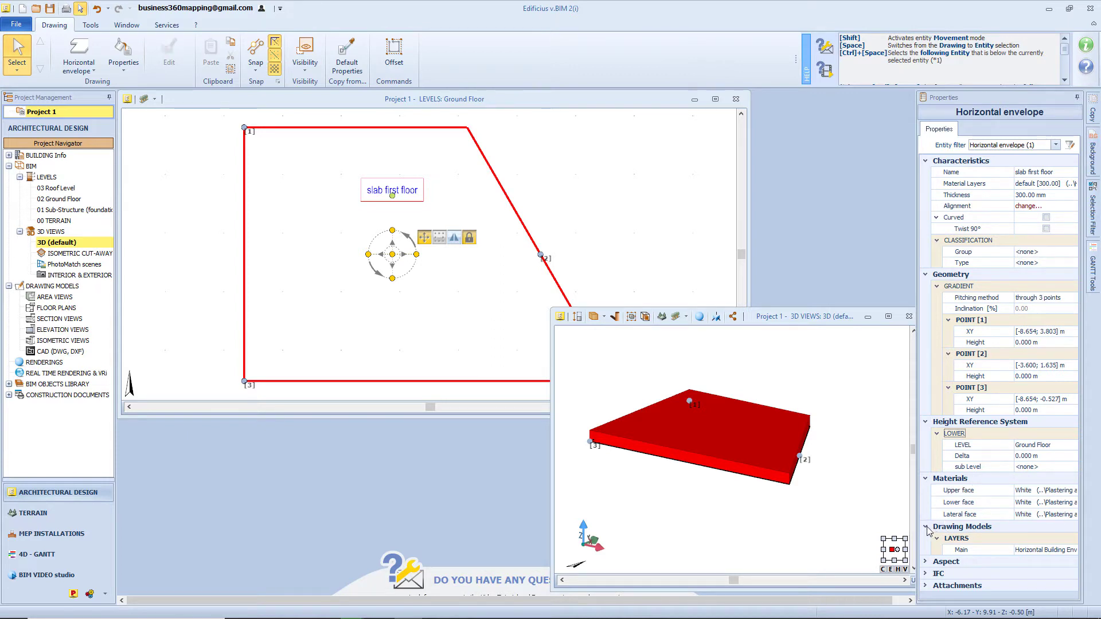
click(925, 561)
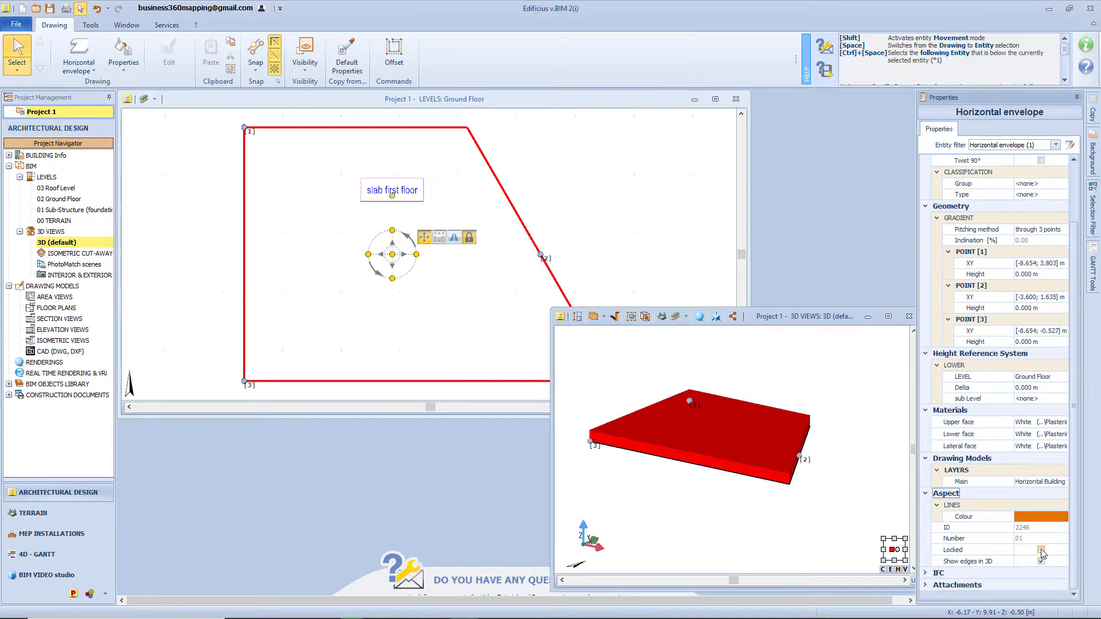
click(926, 573)
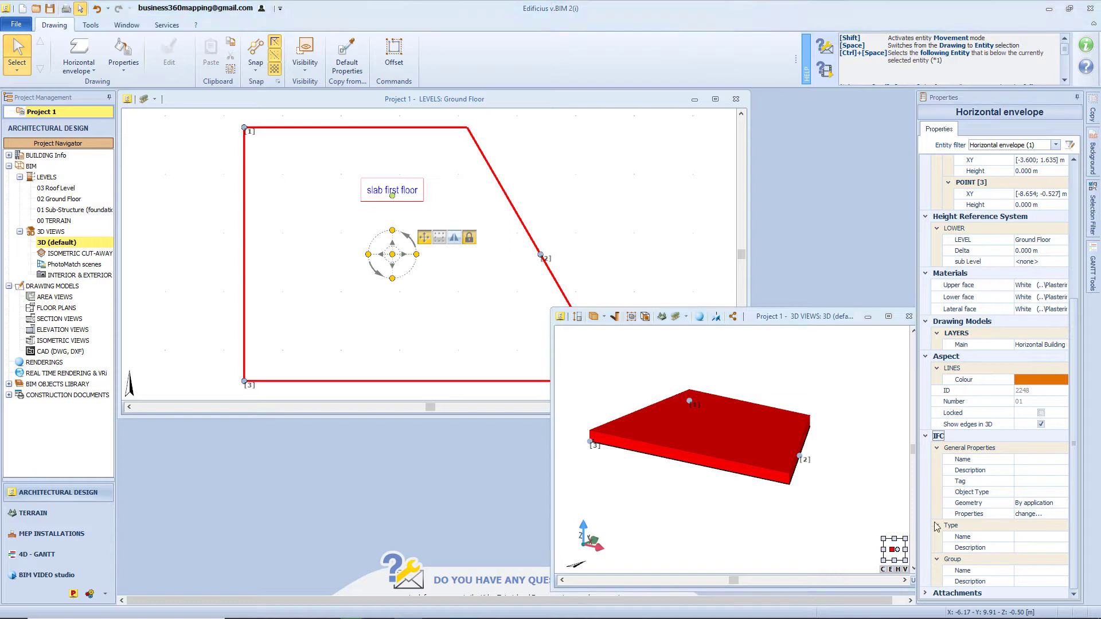
click(926, 596)
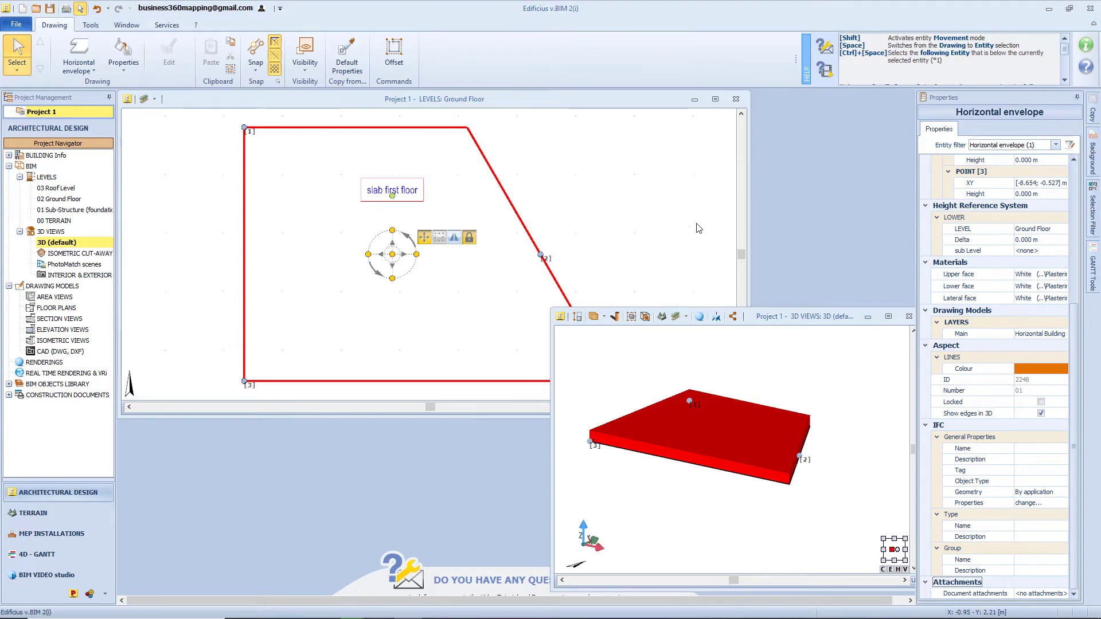
click(714, 99)
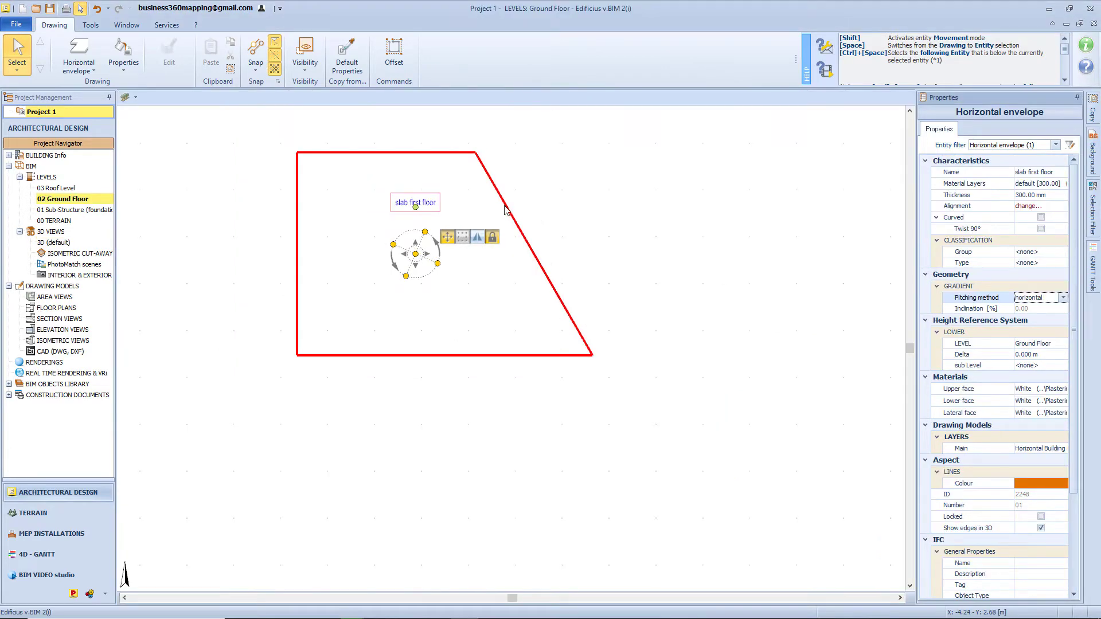
Convert the slab's slanted edge into an arc
scroll(505, 206, up, 3)
middle_drag(505, 206, 565, 241)
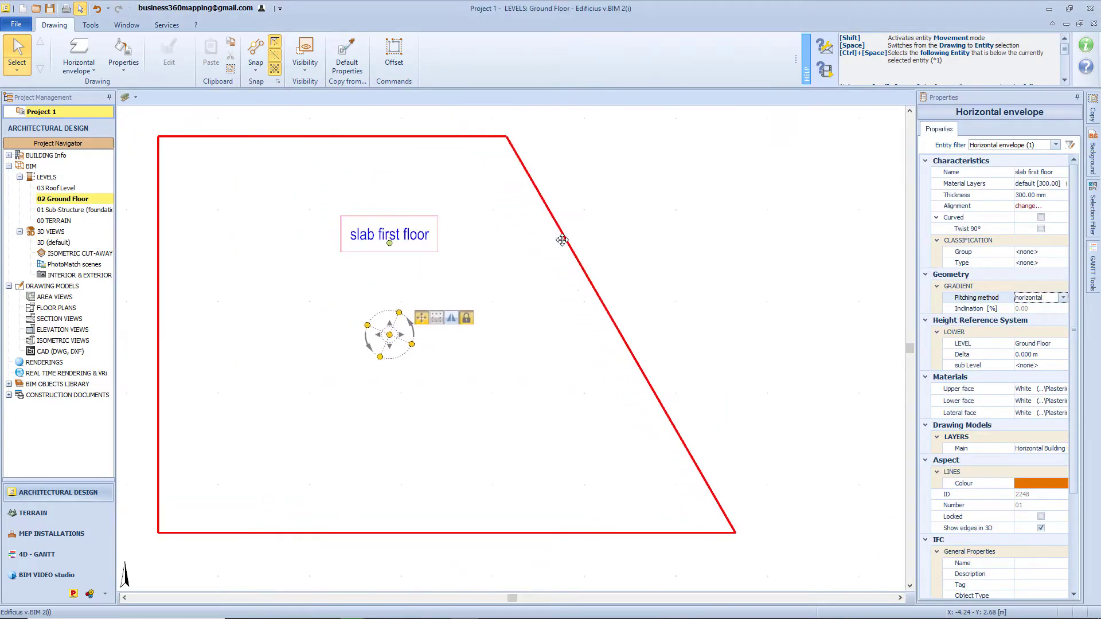
click(590, 280)
right_click(590, 278)
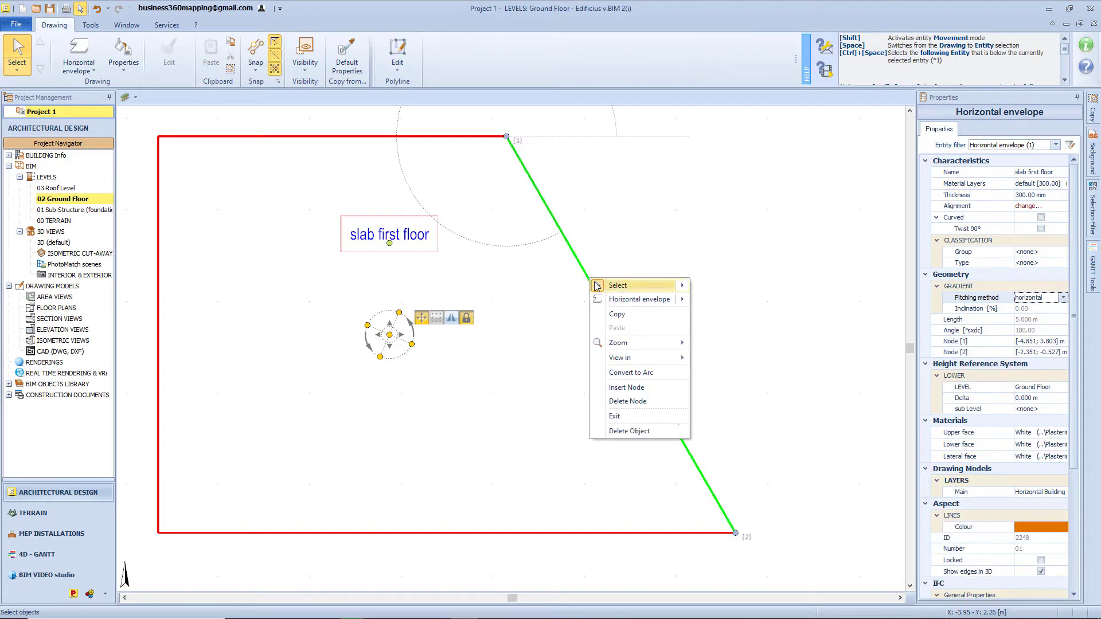
click(647, 379)
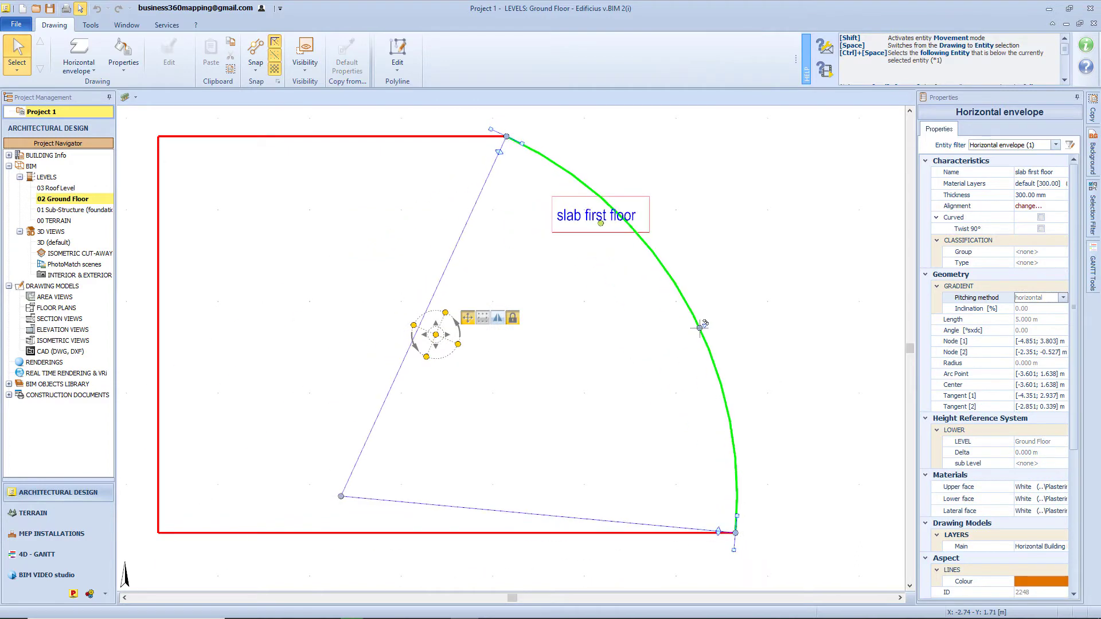
click(696, 328)
Insert a node on the top edge and move it to the top-right corner
middle_drag(528, 220, 629, 278)
click(629, 278)
click(565, 190)
right_click(565, 190)
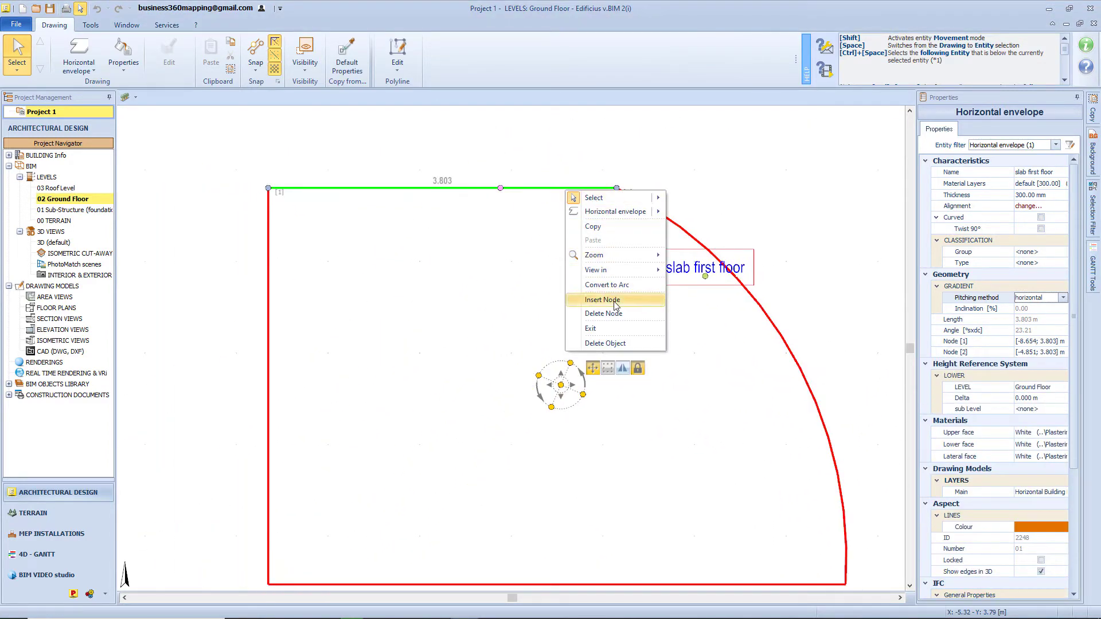
click(602, 300)
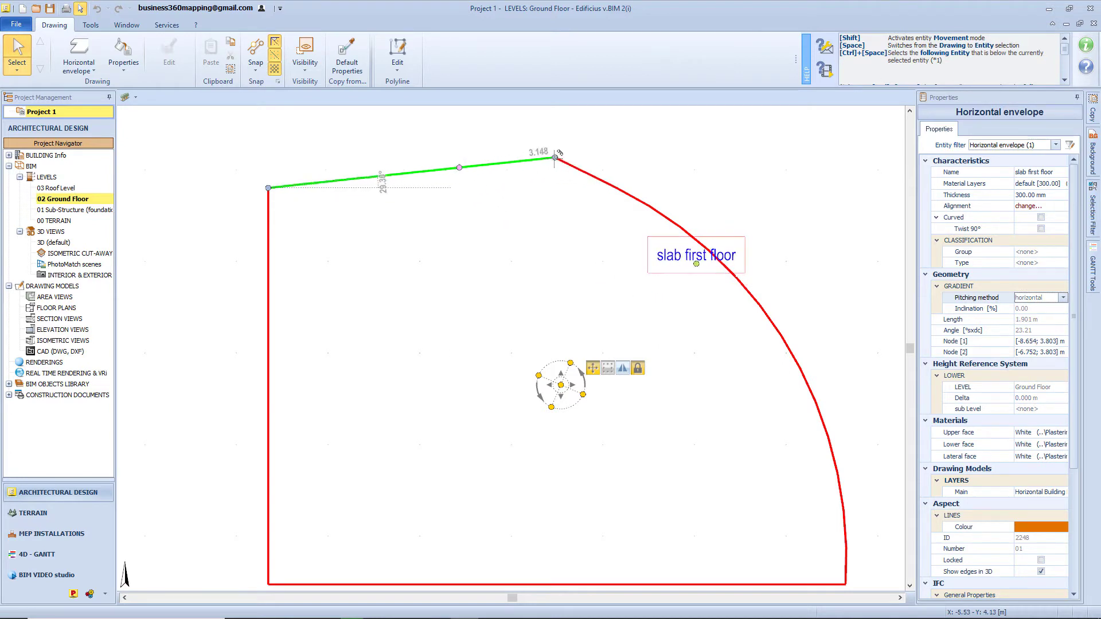
click(561, 154)
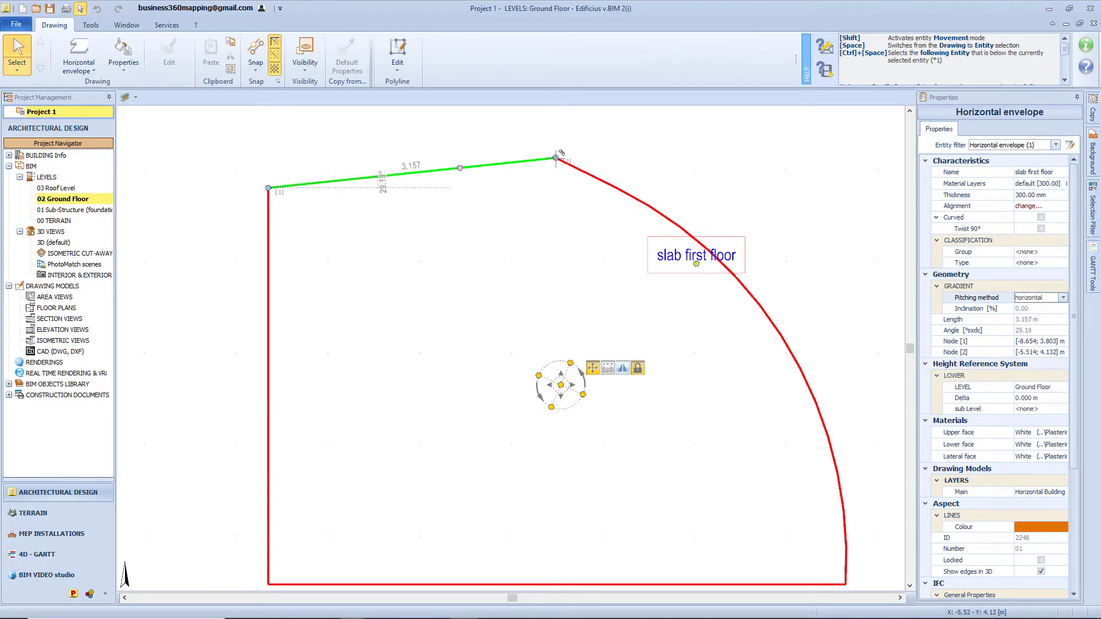
Offset the slab outline outward by 1 m
click(400, 64)
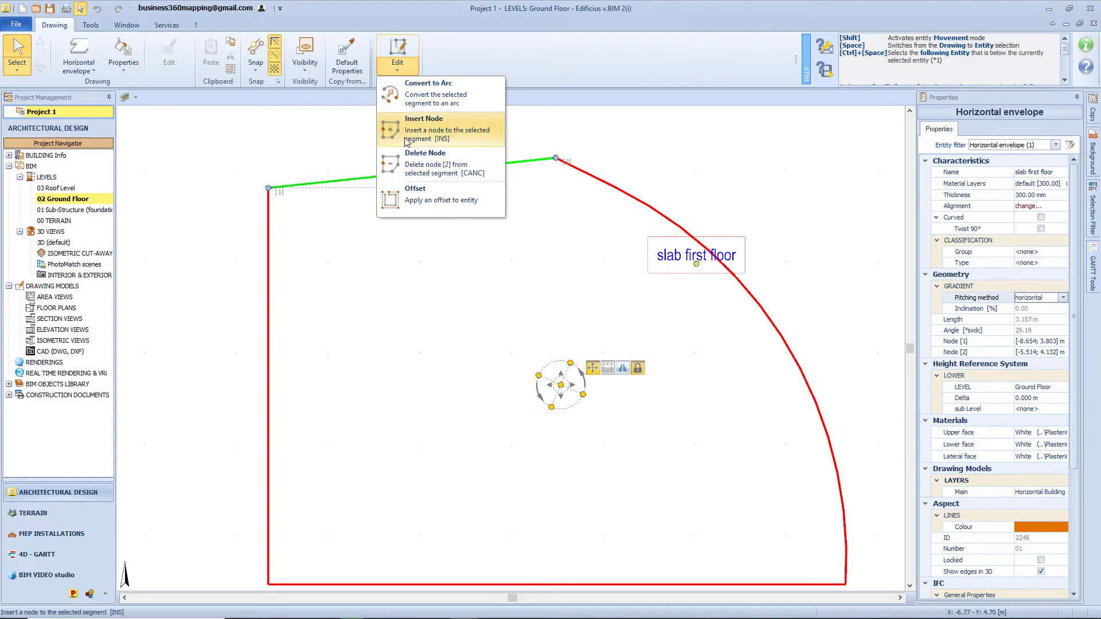
click(429, 197)
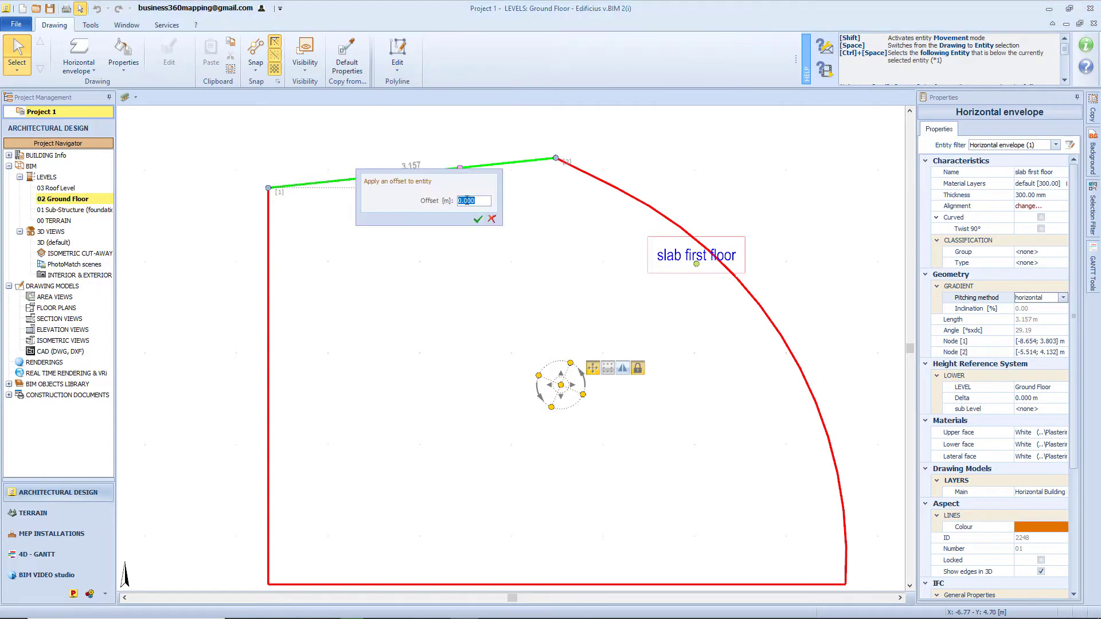
text(1)
key(Return)
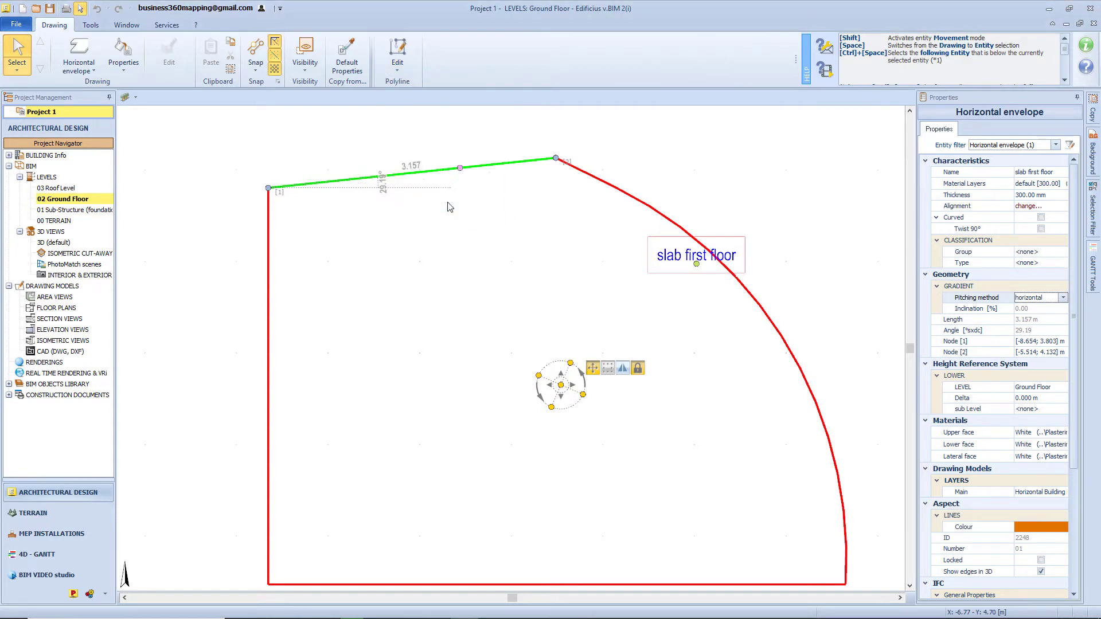
scroll(448, 205, down, 3)
middle_drag(448, 205, 440, 263)
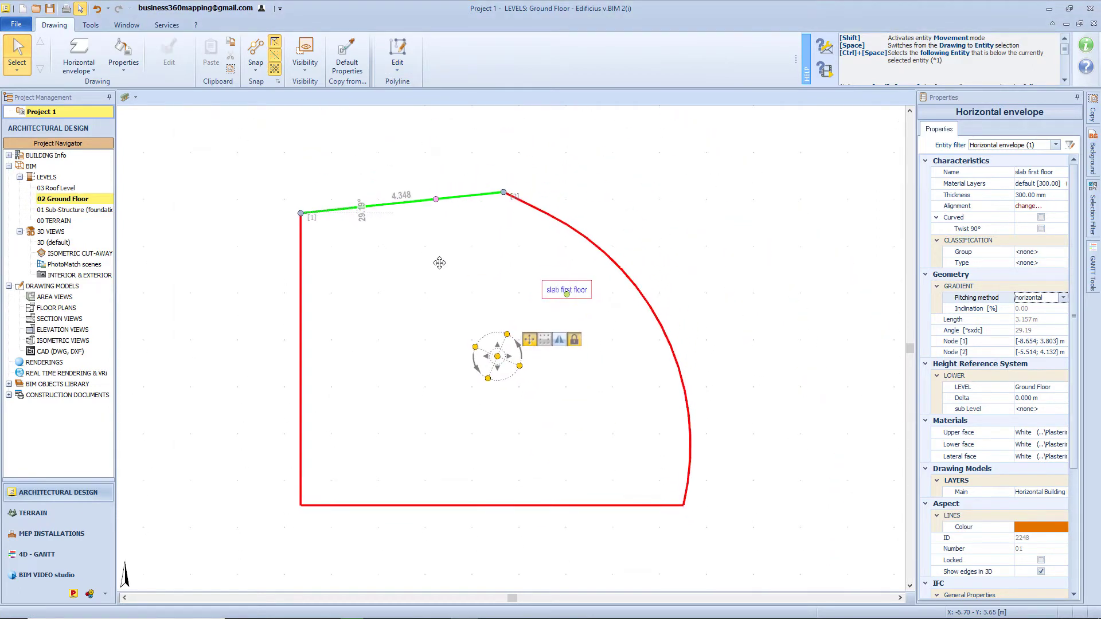
Delete the 'slab first floor' slab from the plan
key(Escape)
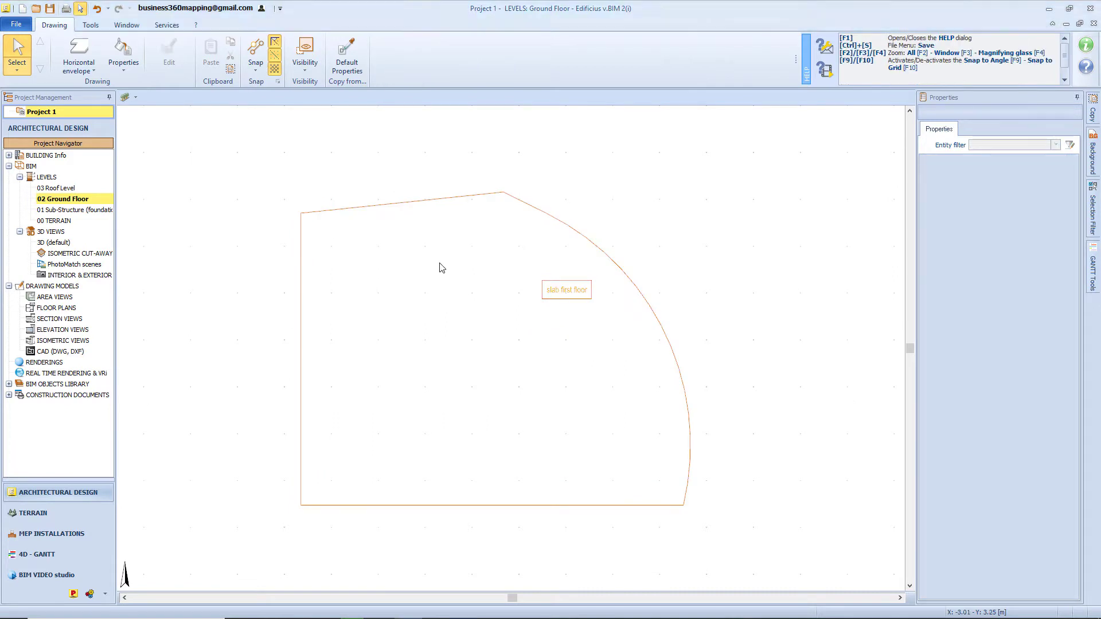
click(549, 290)
right_click(543, 292)
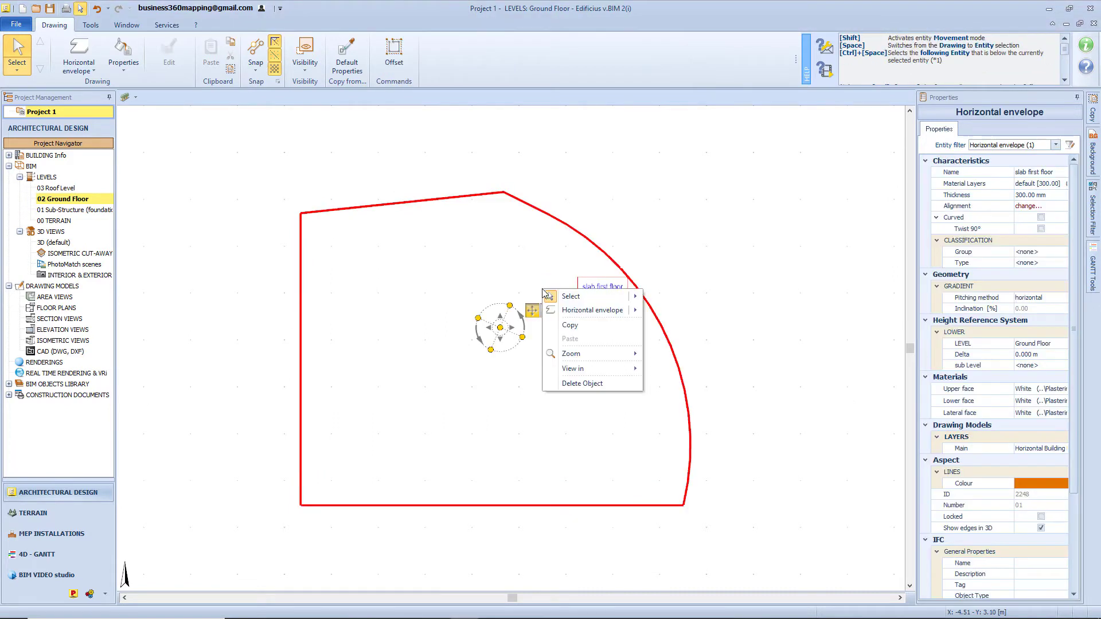
click(577, 383)
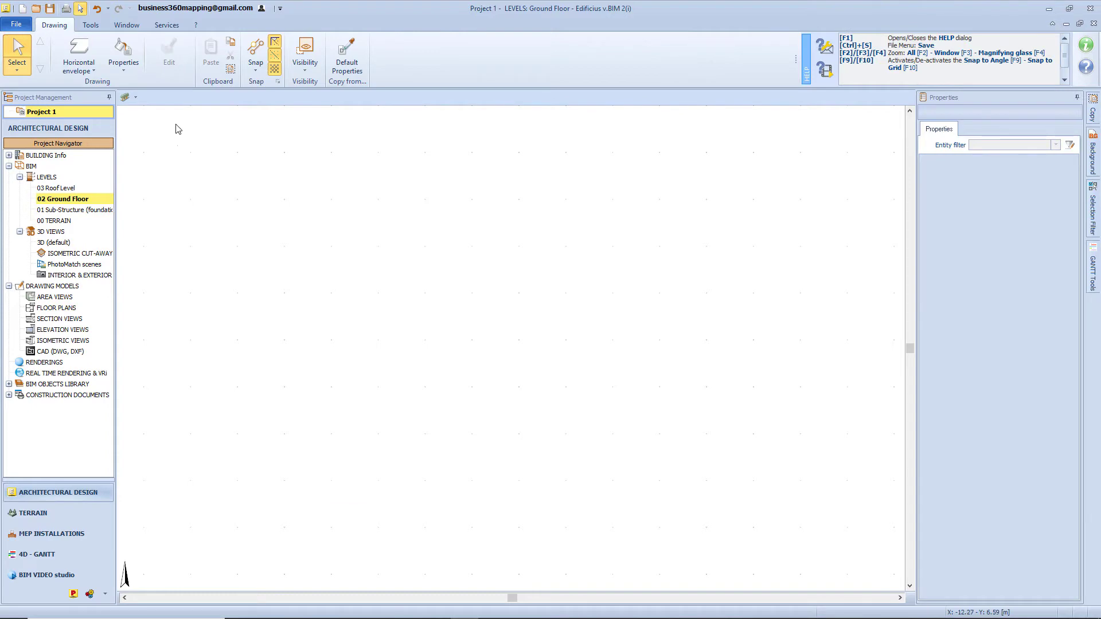
Draw a 1.728 m curtain wall between two points on the Ground Floor plan
click(80, 65)
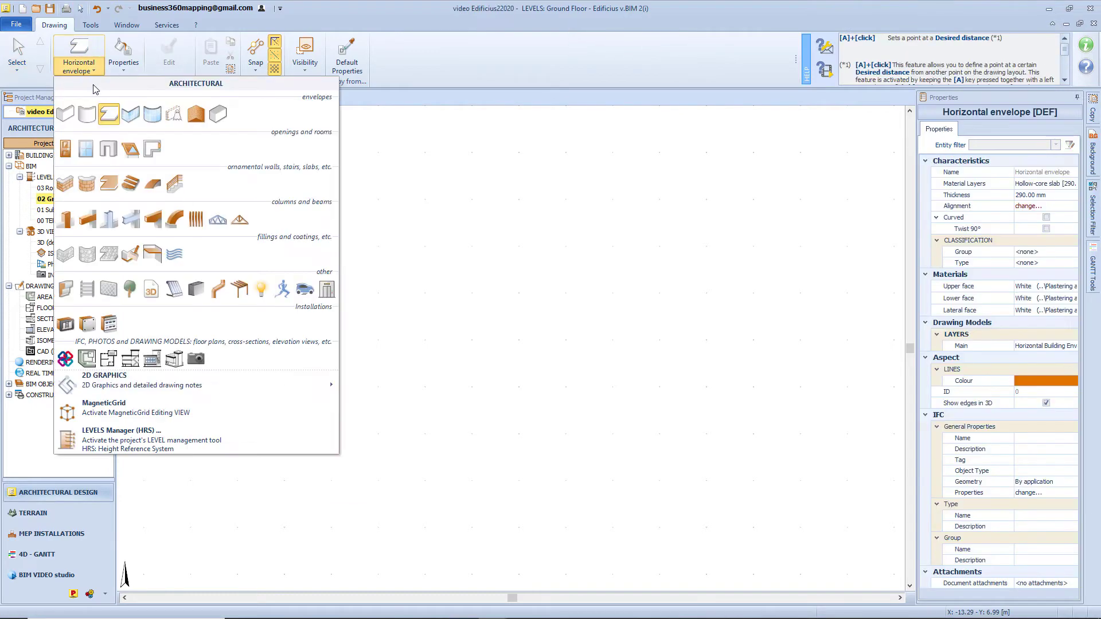
click(131, 114)
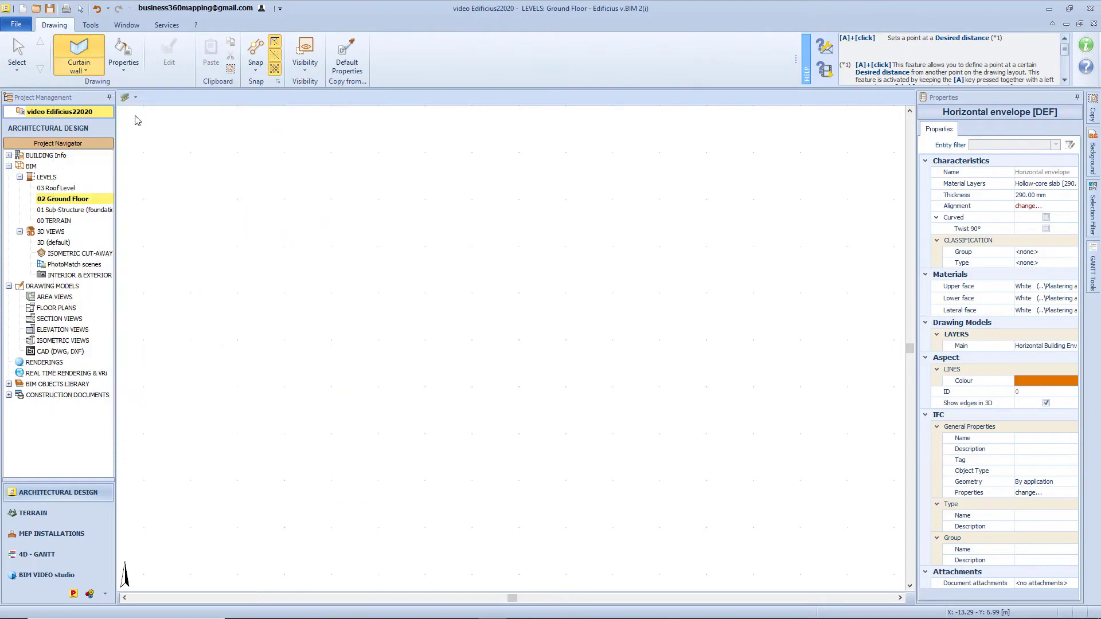
click(199, 176)
middle_drag(431, 176, 535, 257)
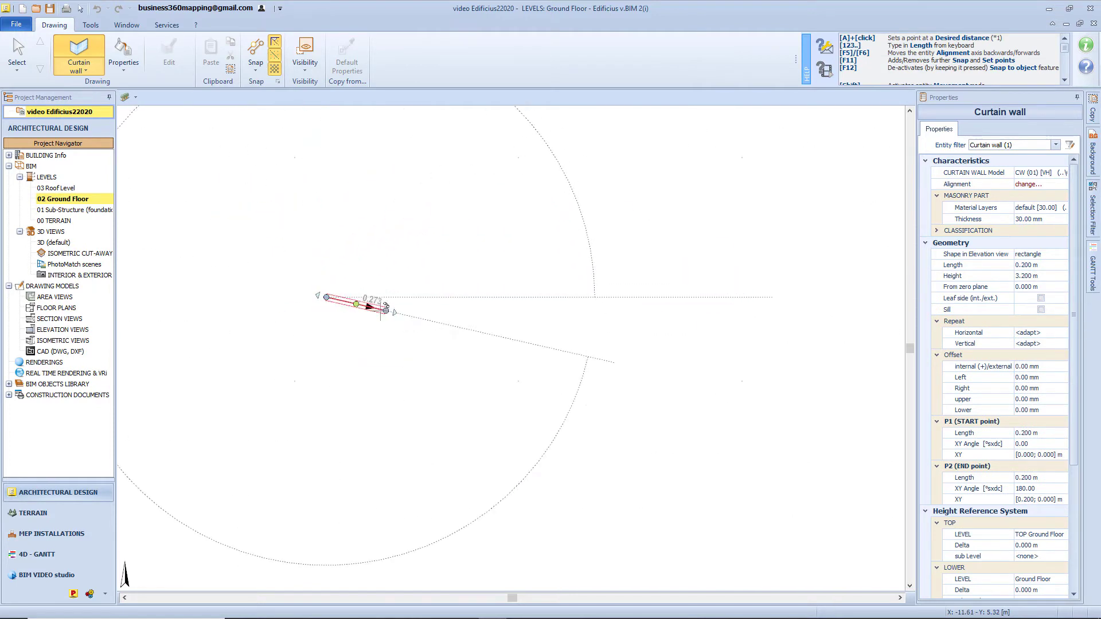
click(712, 297)
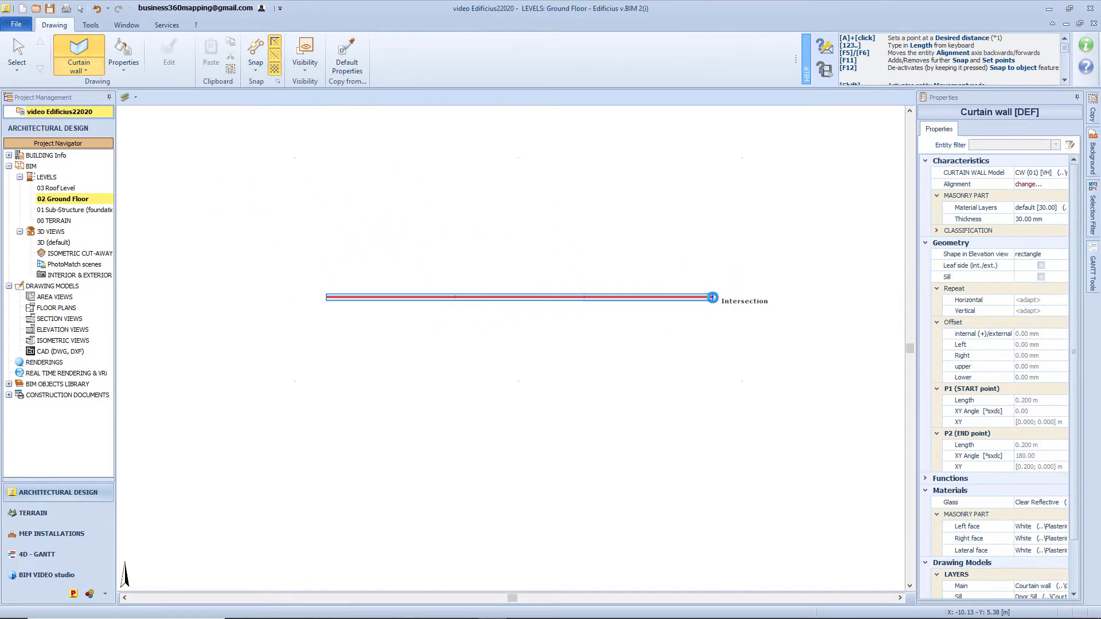
Tile the plan and 3D views, end the wall command, and inspect the curtain wall in 3D
key(F10)
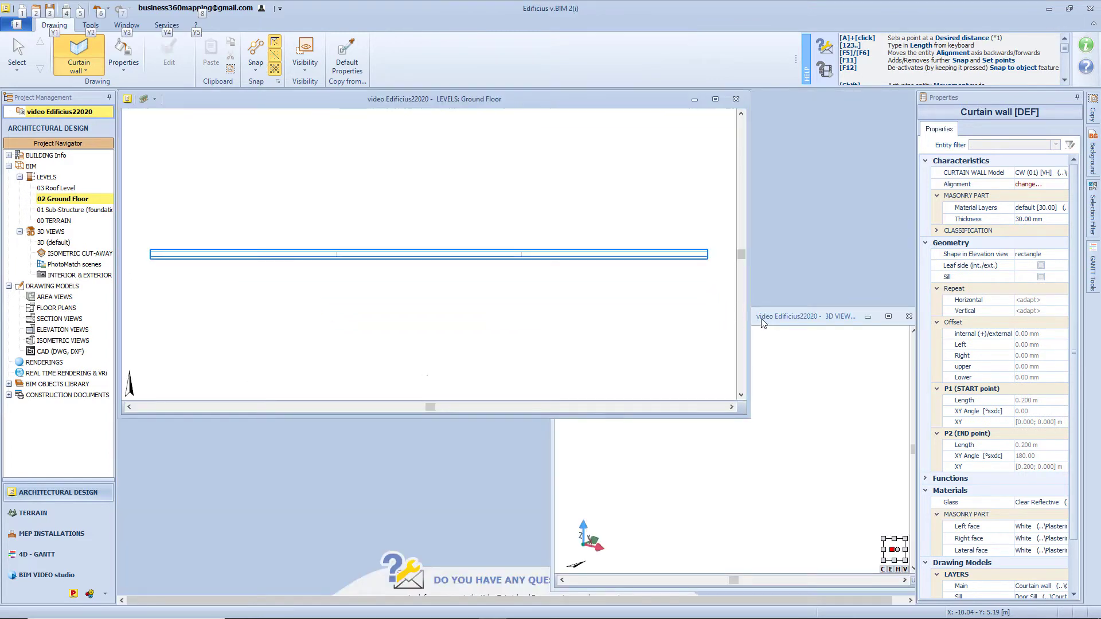
click(760, 323)
middle_drag(778, 429, 700, 429)
scroll(700, 430, up, 4)
middle_drag(765, 410, 750, 450)
click(683, 417)
key(Escape)
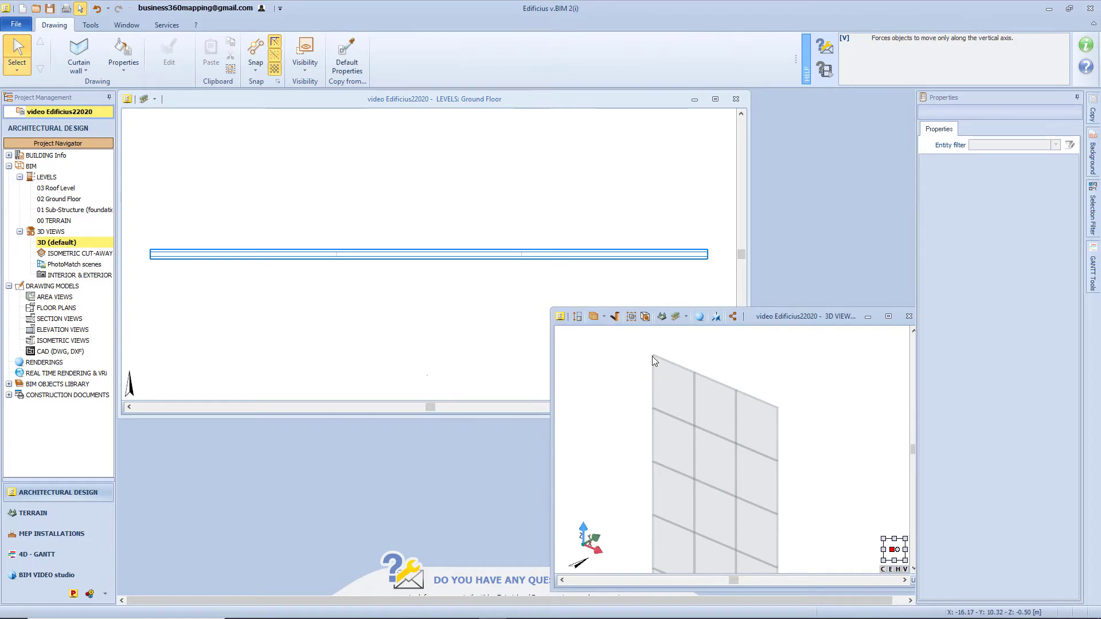
click(659, 261)
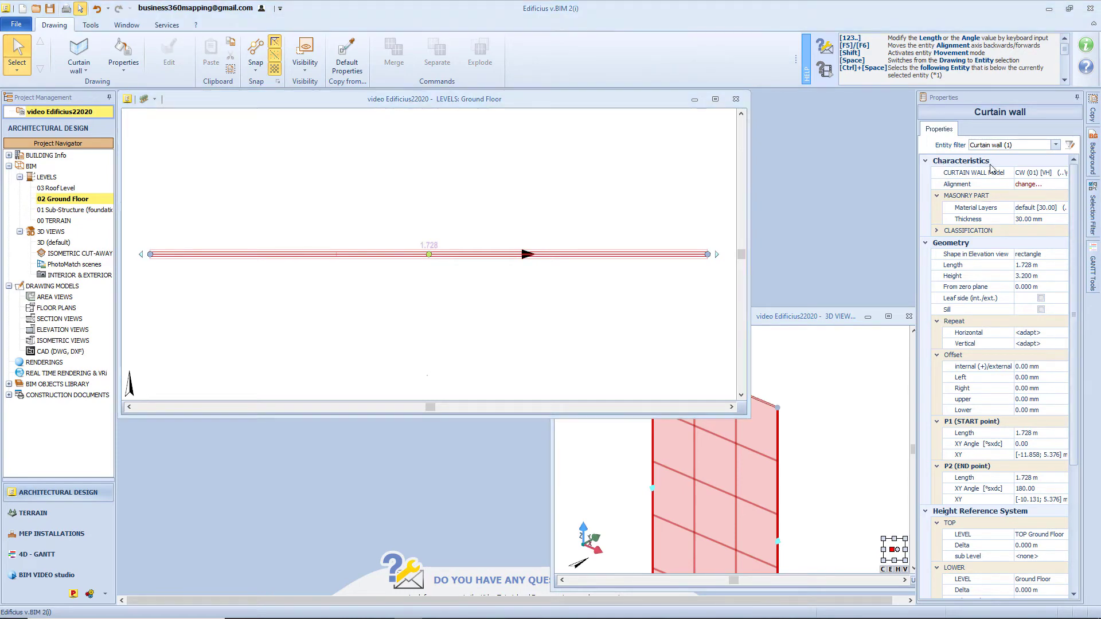
Replace the curtain wall model with CW (16) [H] from the Windows > Curtain wall library
click(1020, 173)
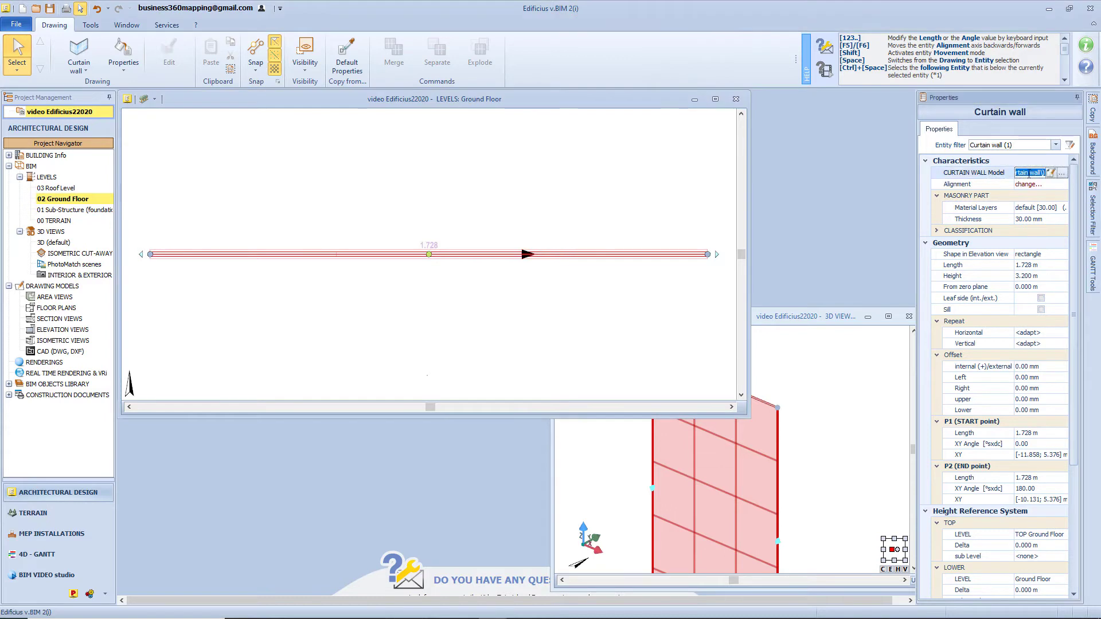
click(1066, 173)
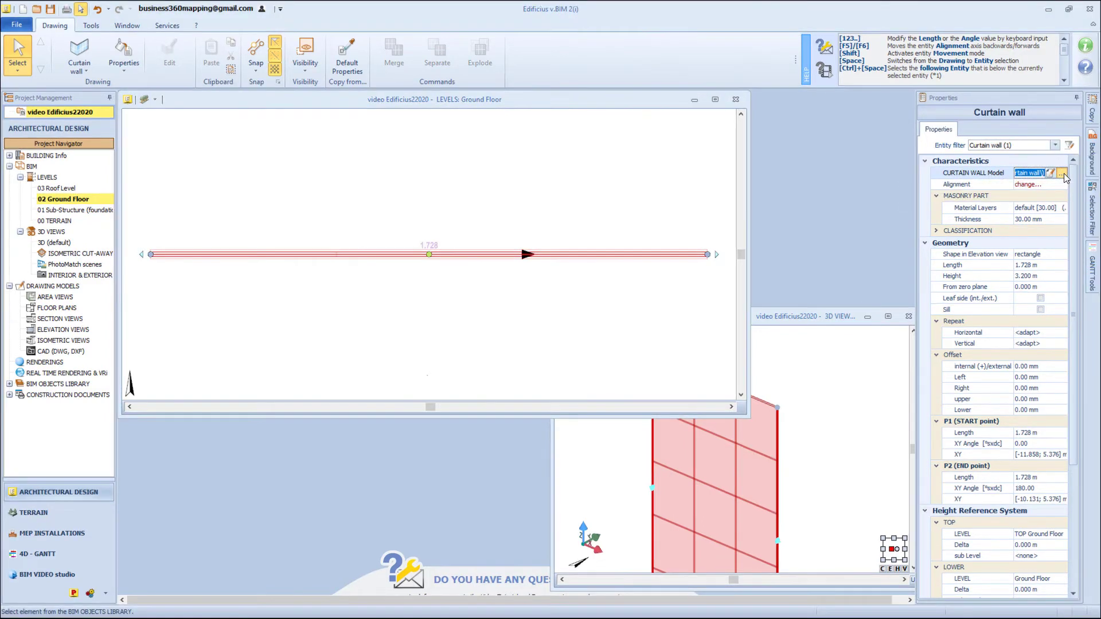
scroll(968, 142, down, 2)
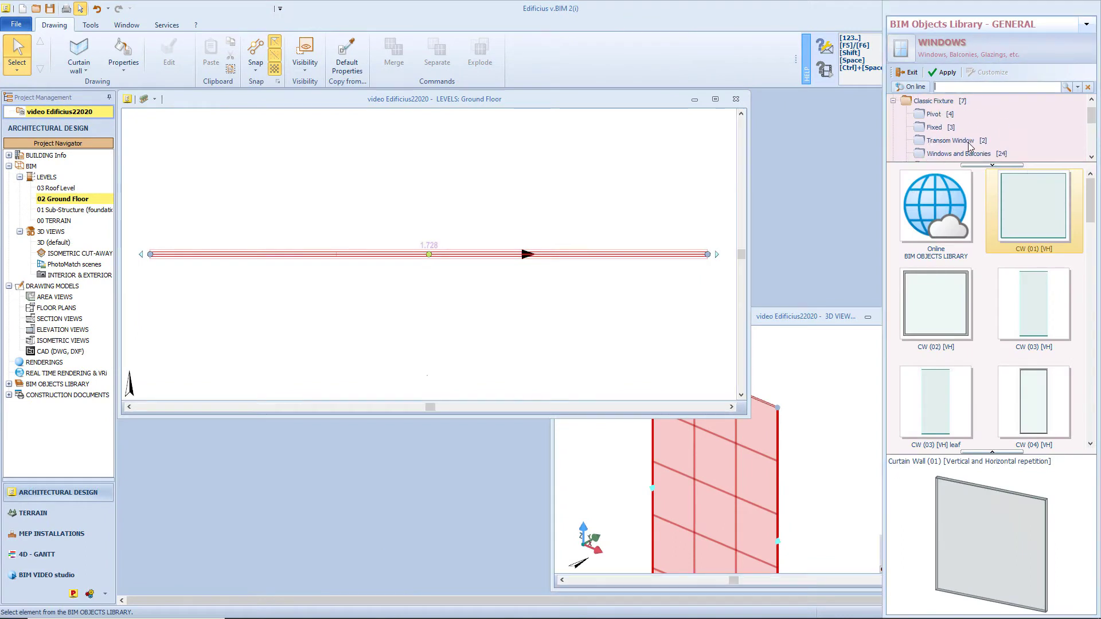
drag(1091, 198, 1092, 414)
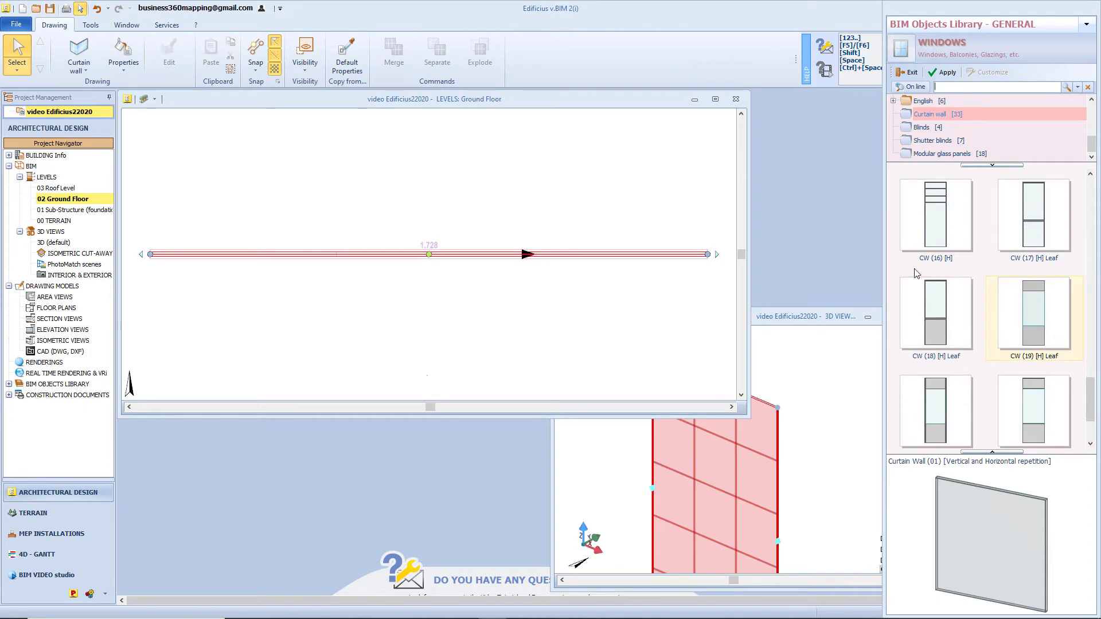
click(959, 222)
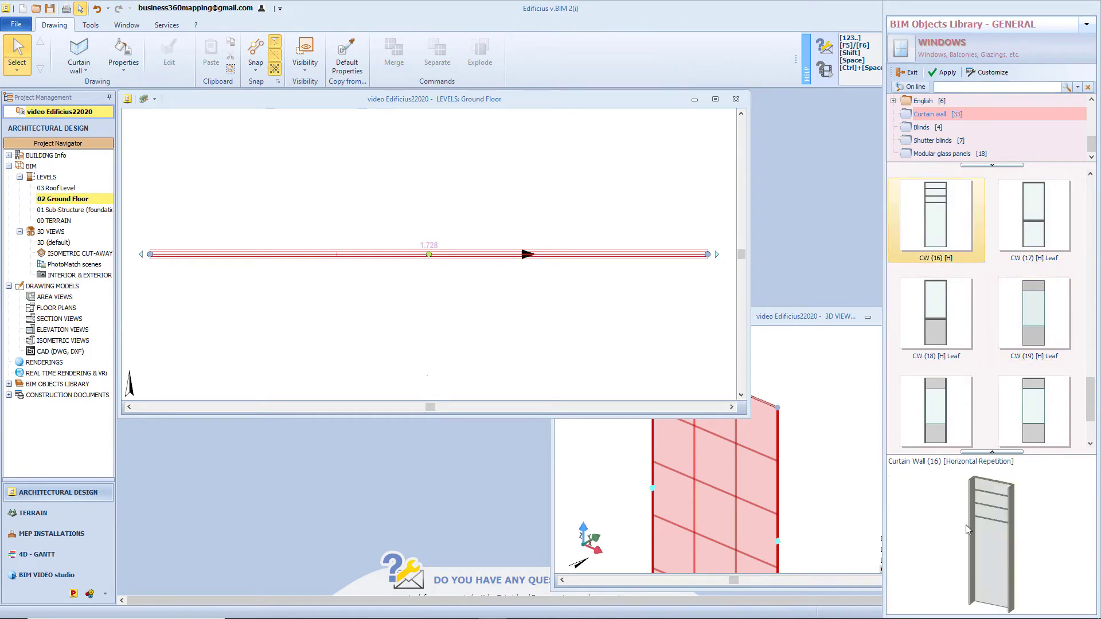
click(951, 74)
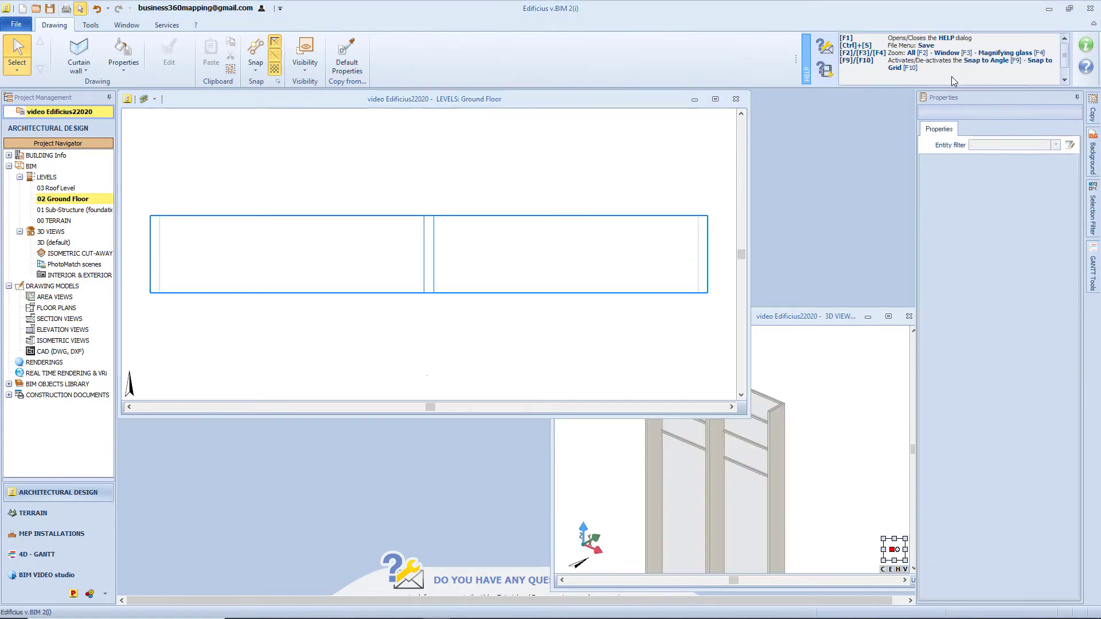
Select the curtain wall and set its alignment to the top edge
click(604, 294)
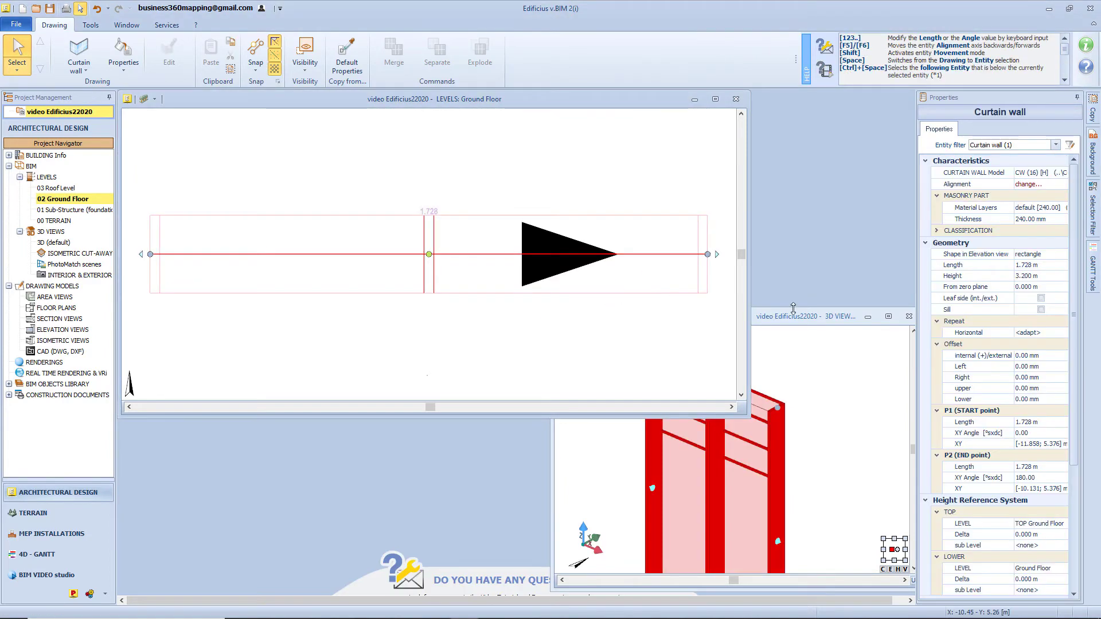
click(820, 332)
click(740, 389)
scroll(756, 494, down, 2)
middle_drag(756, 494, 781, 430)
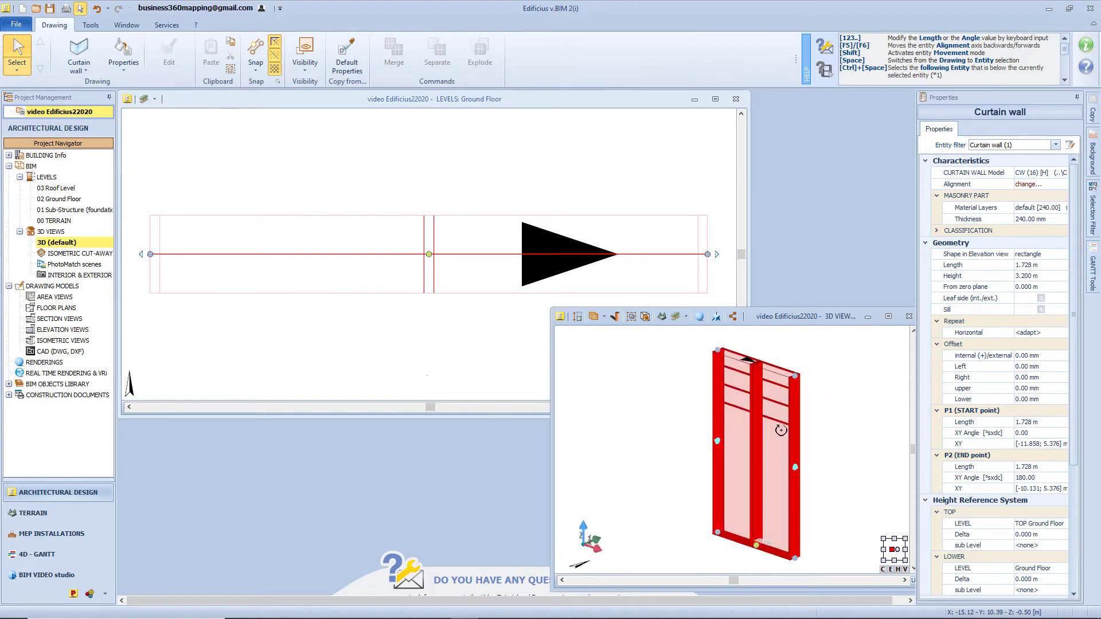
click(1045, 185)
click(1064, 184)
click(1014, 202)
click(638, 99)
key(F5)
key(F6)
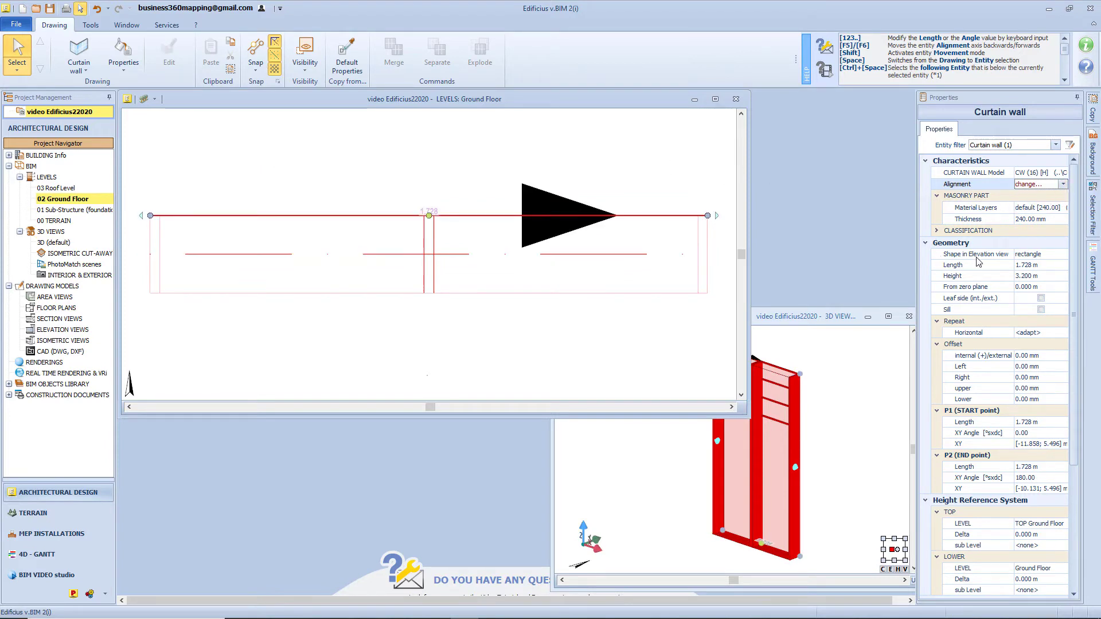
Keep the elevation shape rectangular and try flipping the leaf side, leaving it unchanged
click(1055, 256)
click(1063, 254)
click(1063, 254)
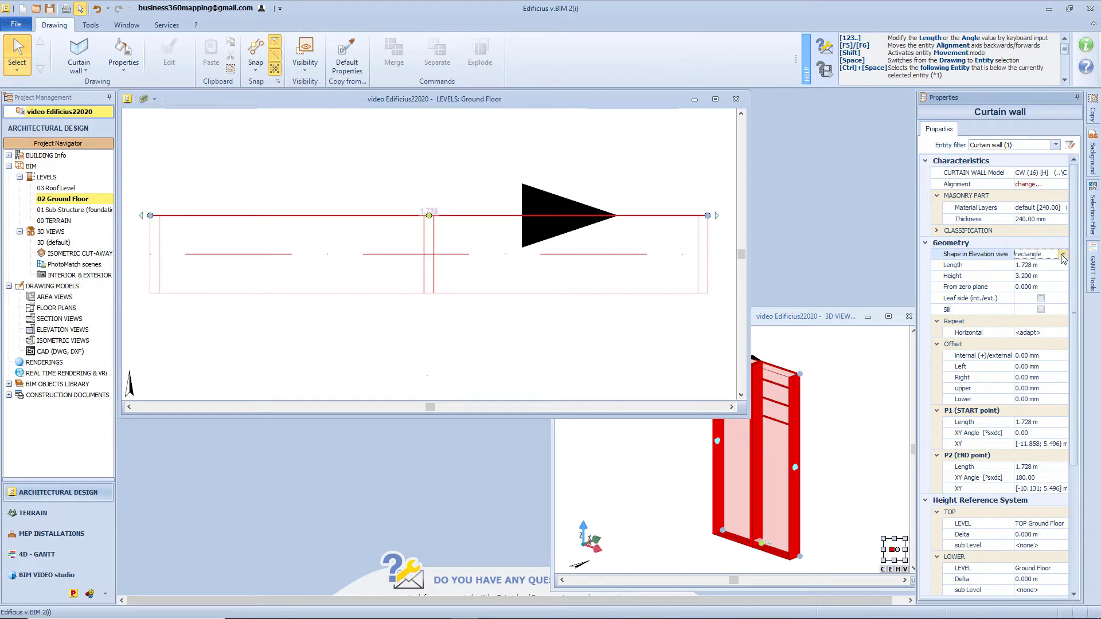
click(1041, 298)
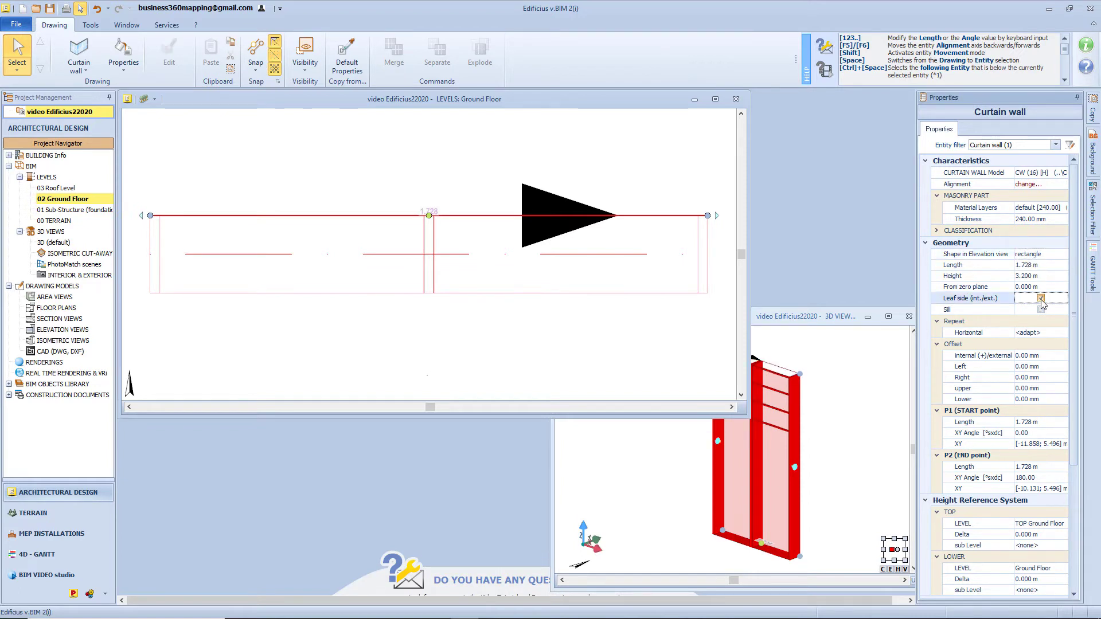
click(834, 318)
scroll(778, 385, up, 4)
scroll(777, 384, down, 3)
click(1040, 297)
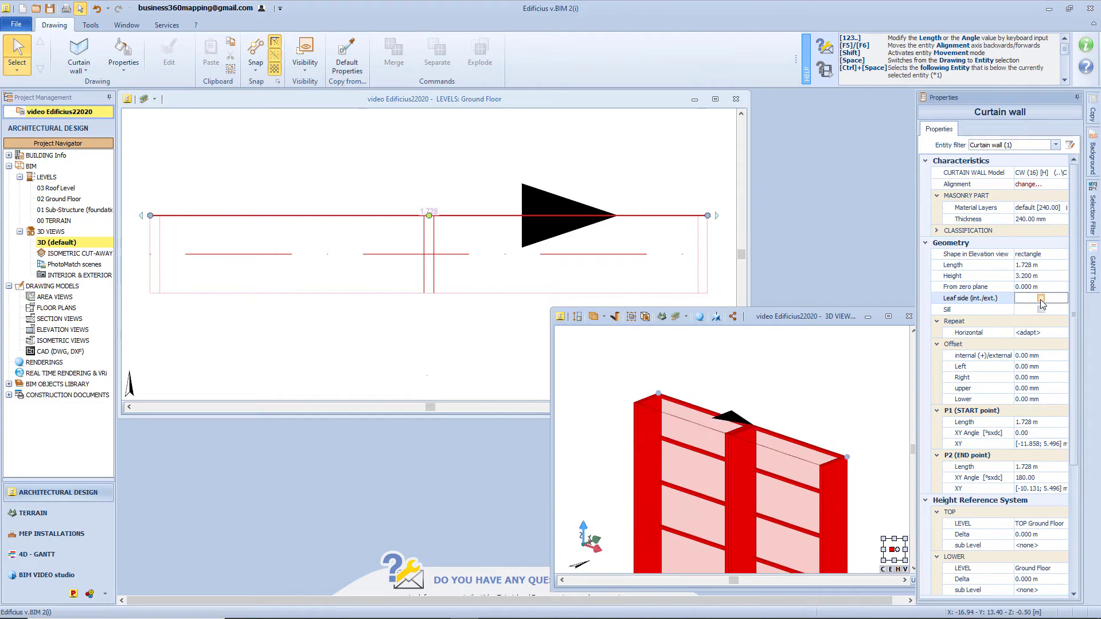
Add a sill along the base of the curtain wall
scroll(834, 395, down, 3)
middle_drag(830, 485, 777, 354)
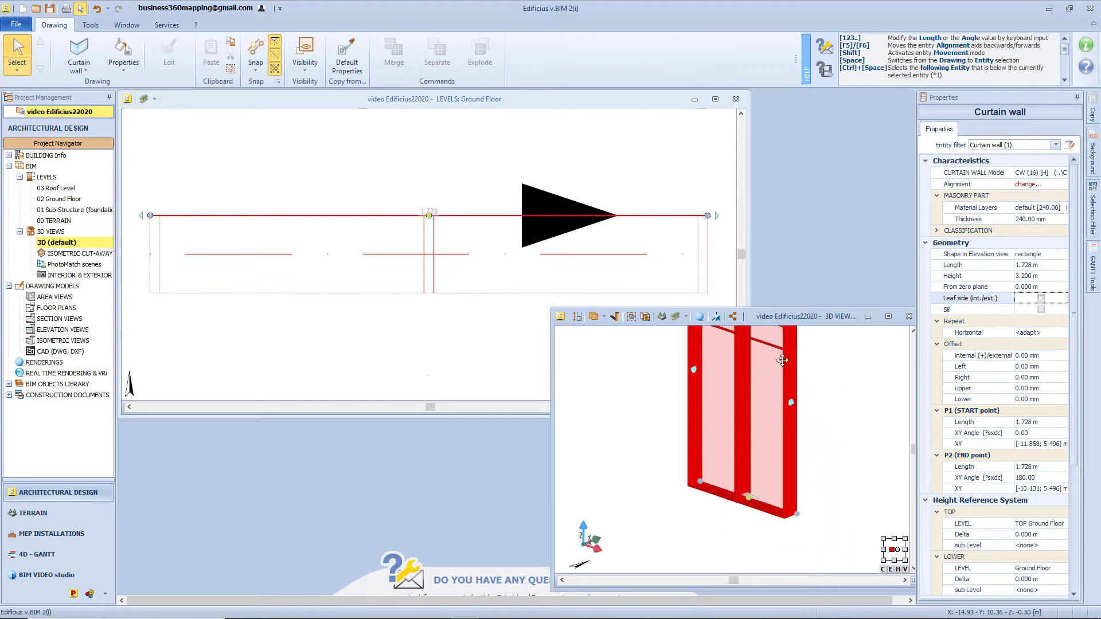
scroll(799, 487, up, 6)
right_drag(798, 490, 752, 500)
scroll(765, 487, down, 3)
click(1041, 310)
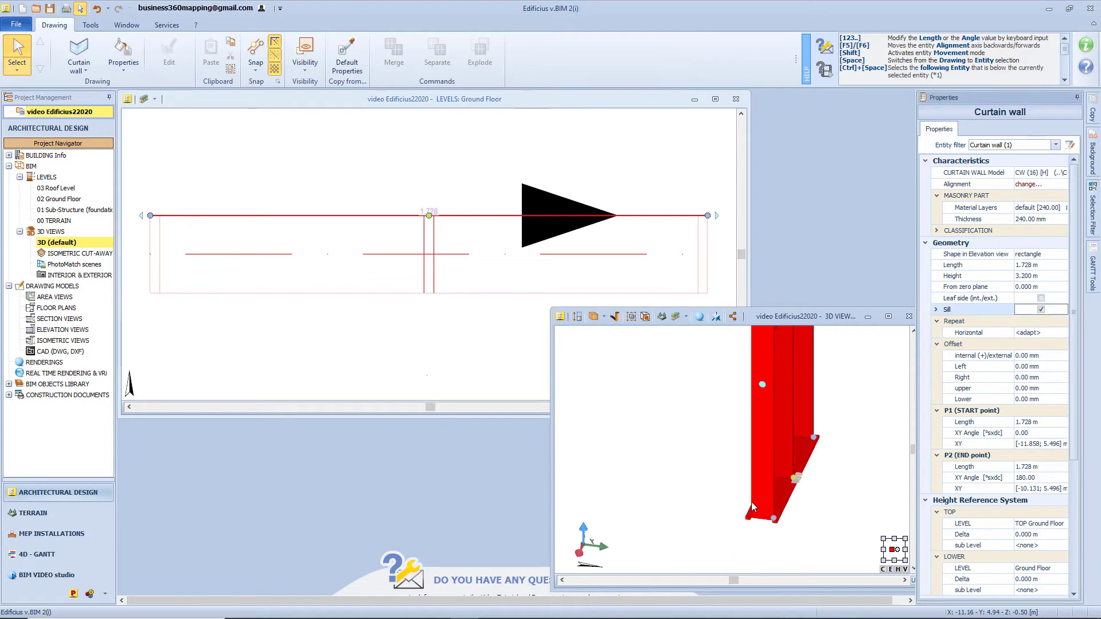
middle_drag(759, 505, 801, 499)
Maximise the 3D view and stretch the curtain wall to 4.405 m
click(888, 316)
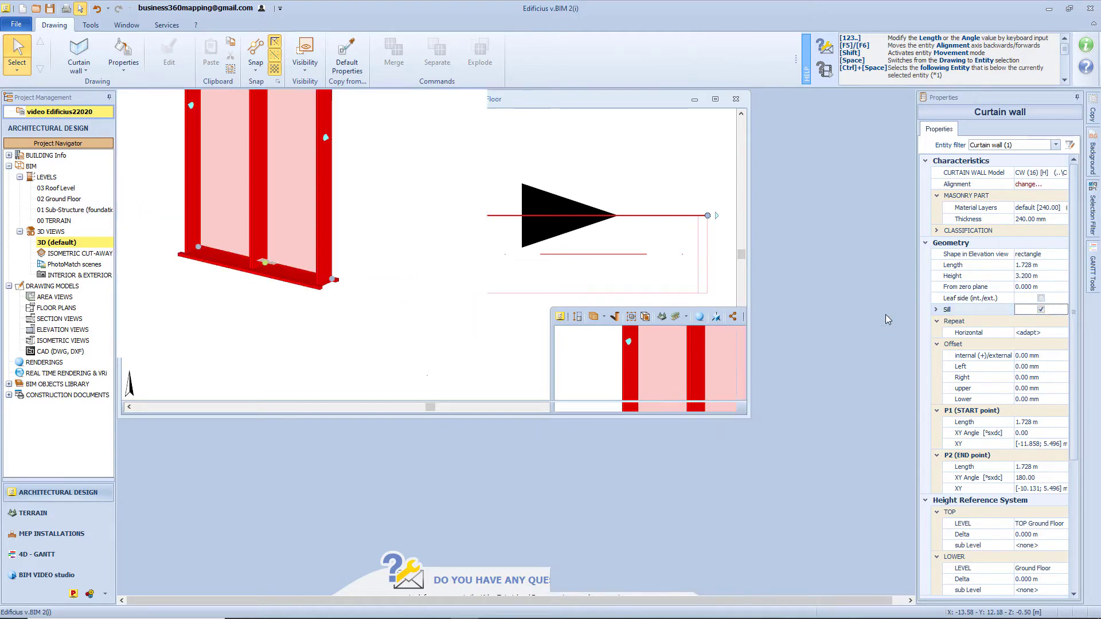
drag(333, 296, 621, 302)
middle_drag(621, 301, 661, 497)
right_drag(661, 497, 638, 509)
Try centre, left and right horizontal repetition, then return it to adapt
click(1032, 333)
click(1062, 333)
click(1060, 349)
click(1063, 333)
click(1055, 357)
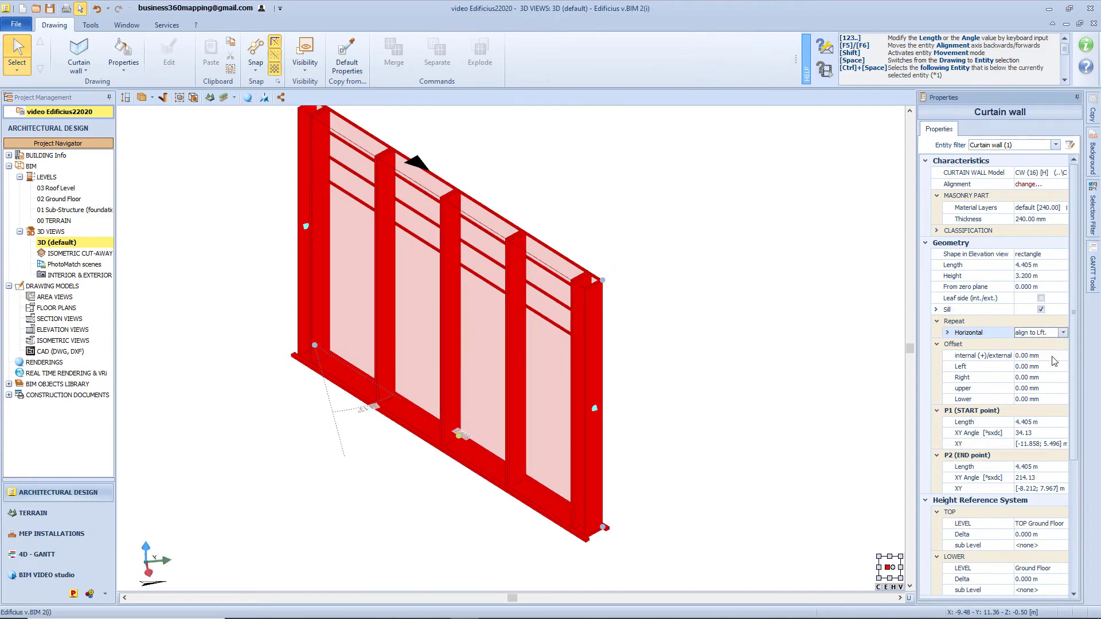
click(1062, 332)
click(1032, 364)
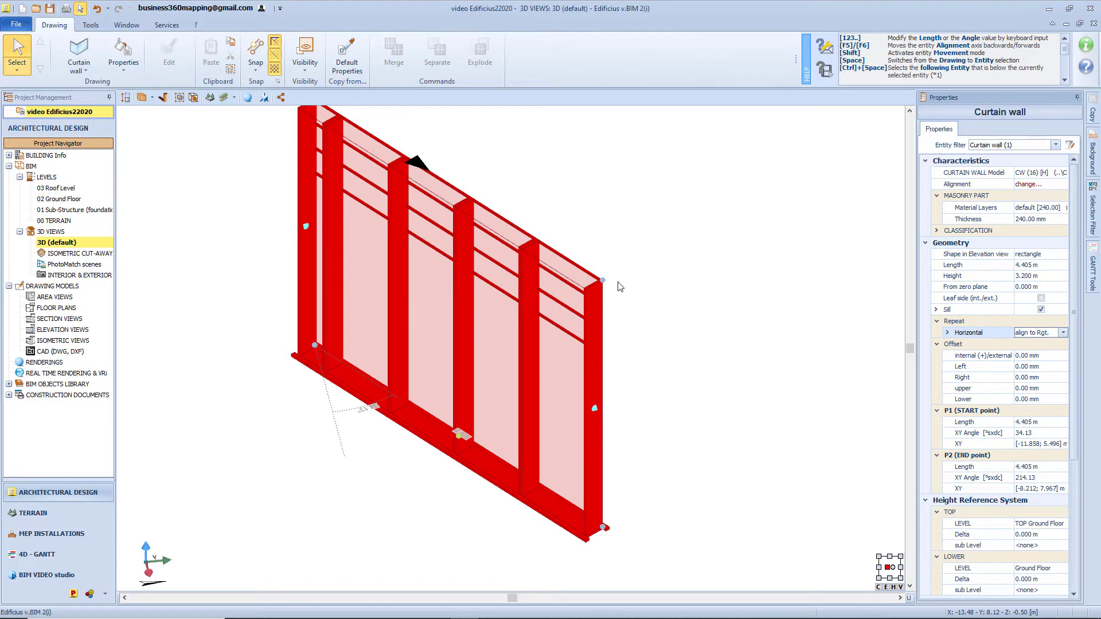
click(1063, 333)
click(1050, 342)
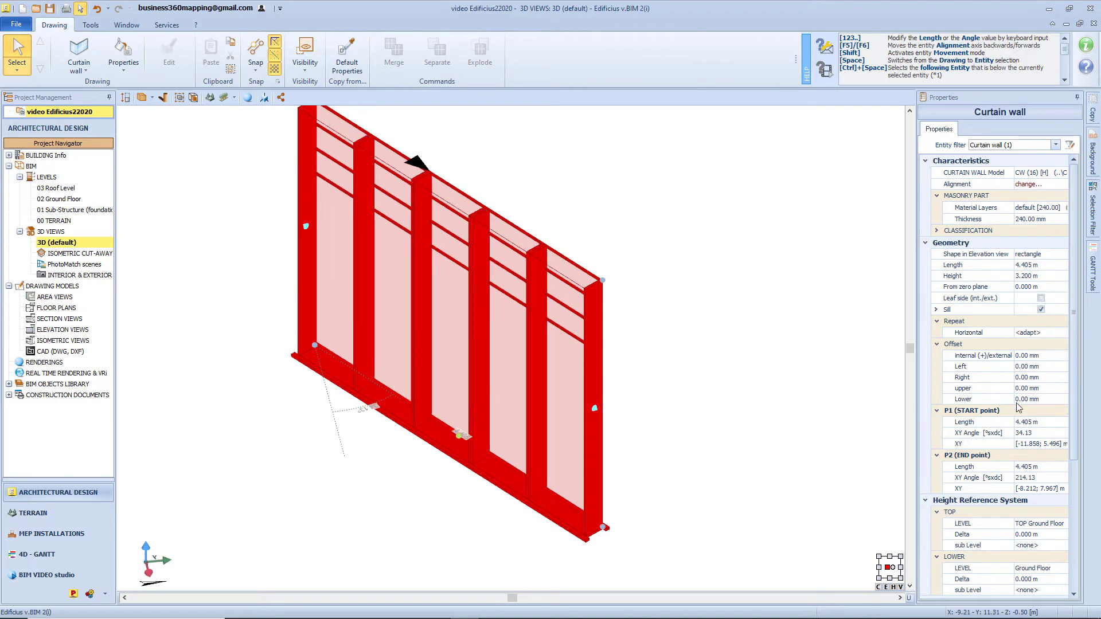
Edit the left and right offsets, leaving them at 0.00 mm
click(1046, 367)
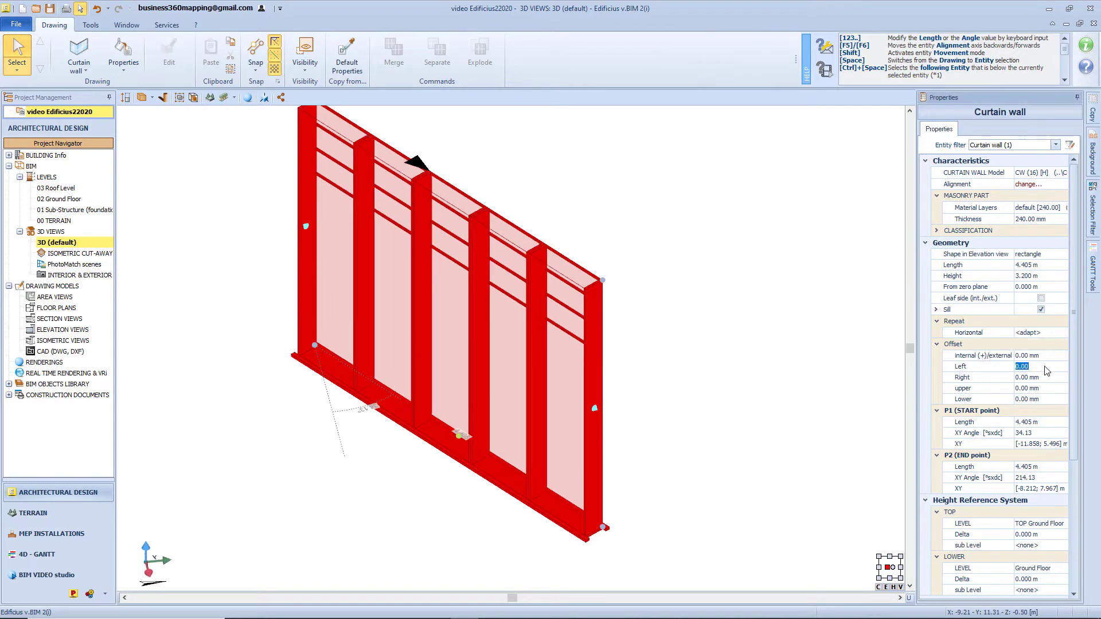
key(Return)
click(1047, 370)
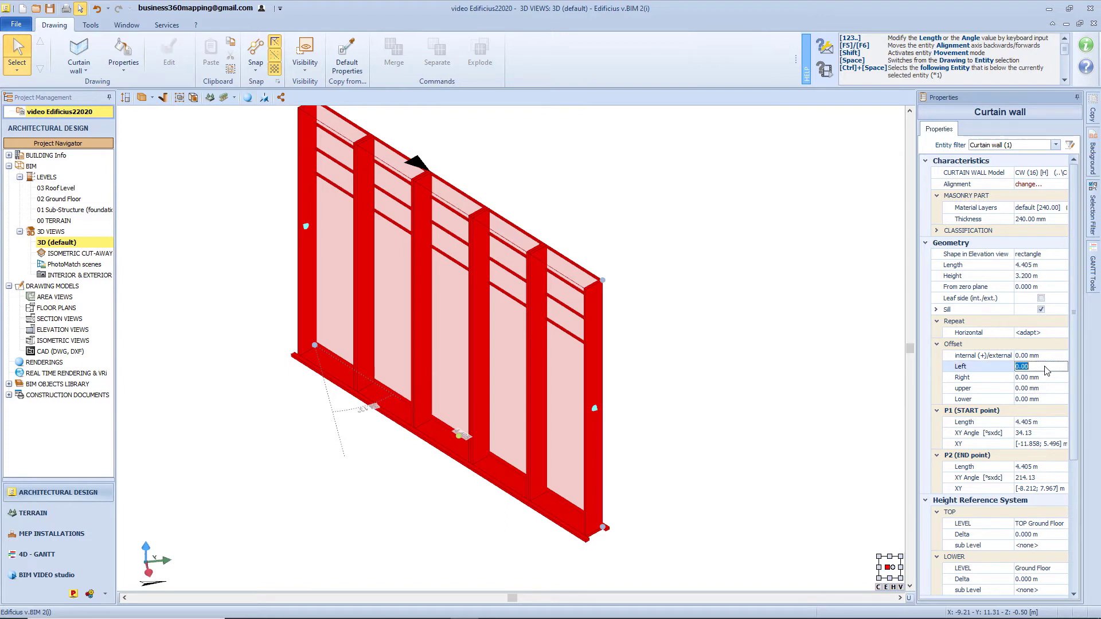
text(500)
key(Return)
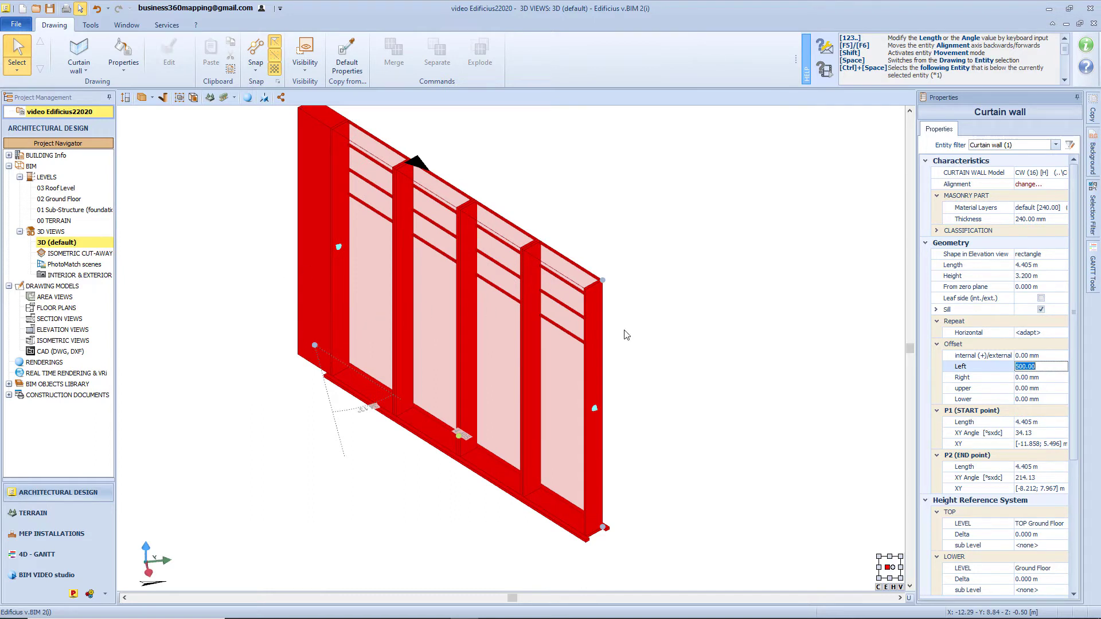
click(1050, 380)
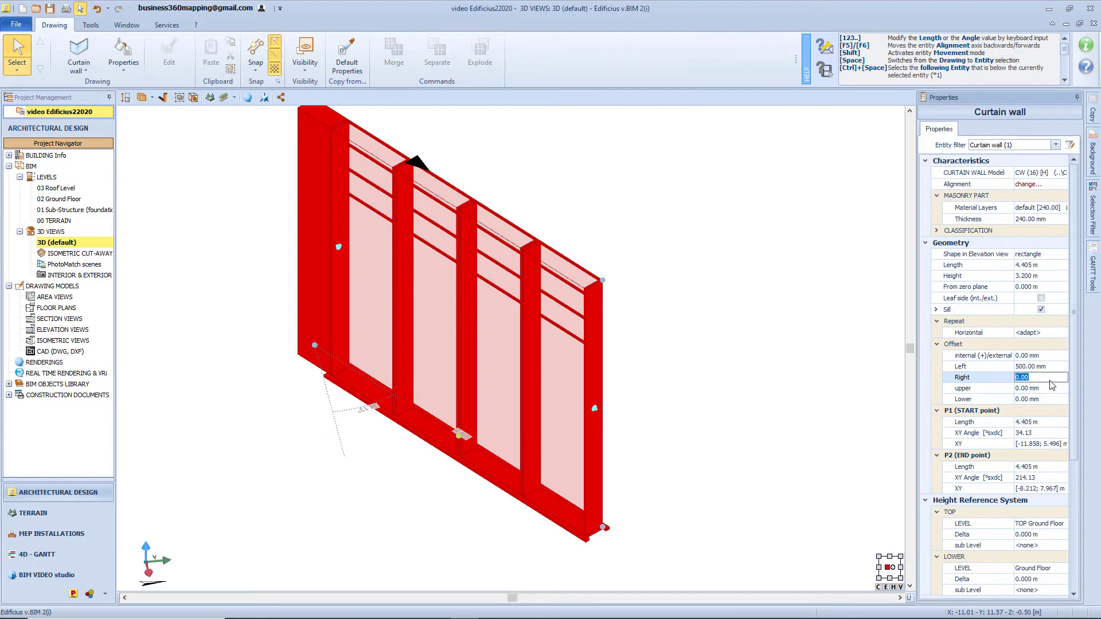
key(Return)
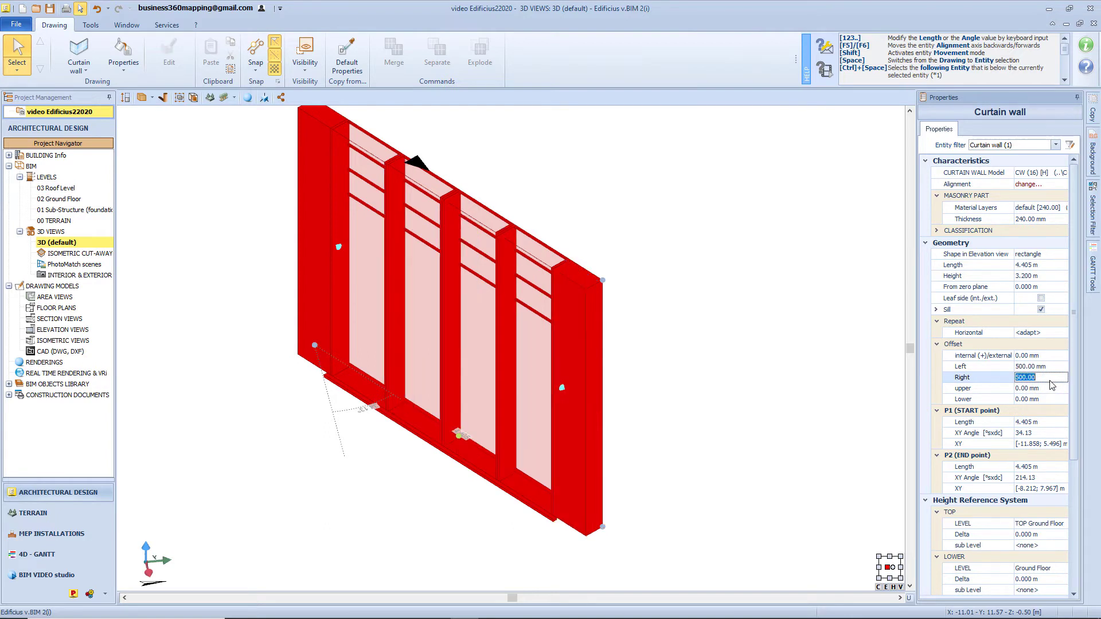
Keep the upper offset at 0.00 mm and set the lower offset to 500 mm
click(1032, 389)
text(50)
key(Return)
text(500)
key(Return)
click(1026, 400)
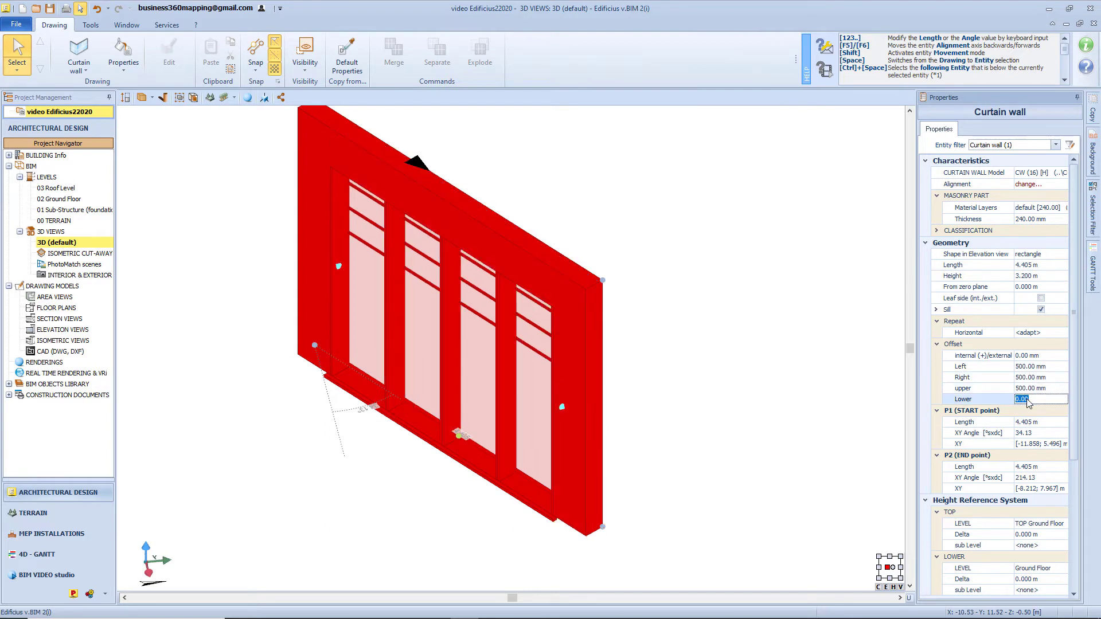
text(500)
key(Return)
click(804, 415)
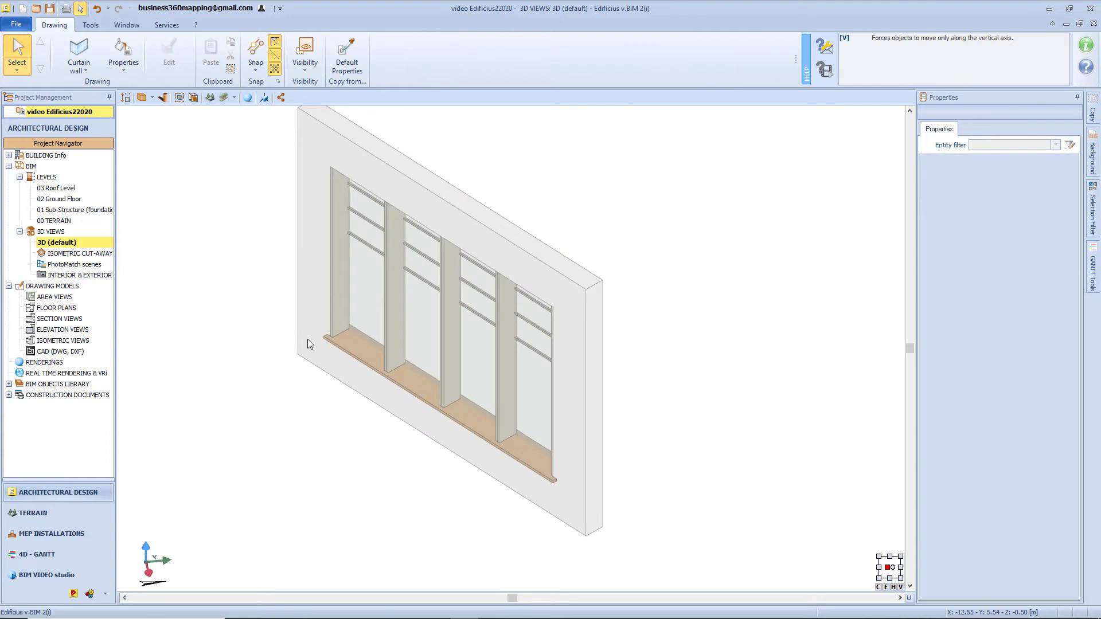
click(573, 431)
click(1032, 400)
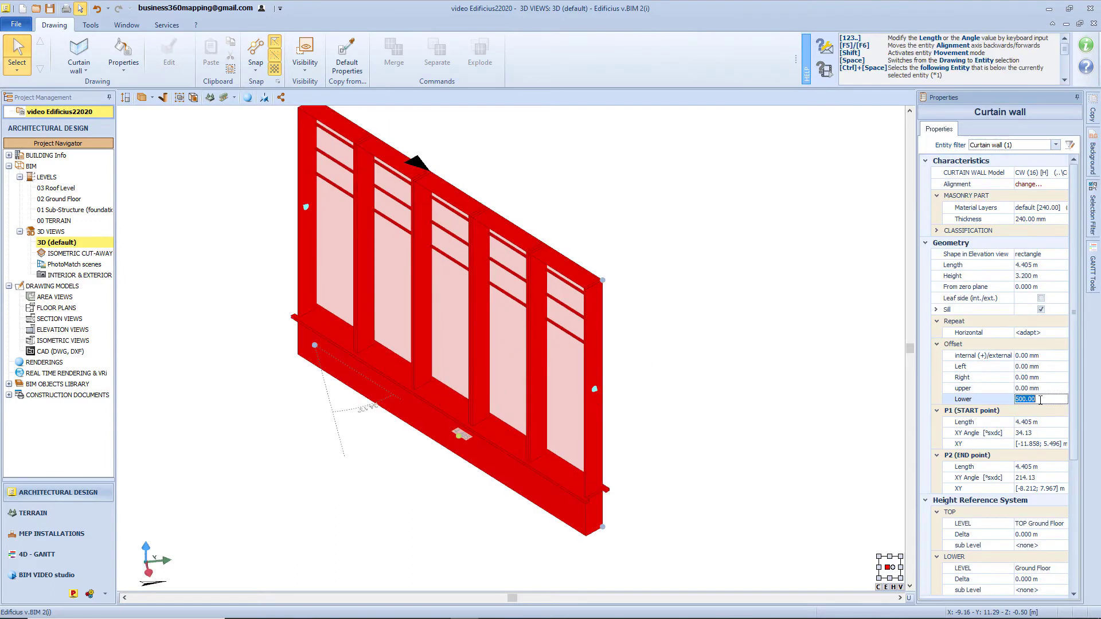
middle_drag(630, 266, 686, 324)
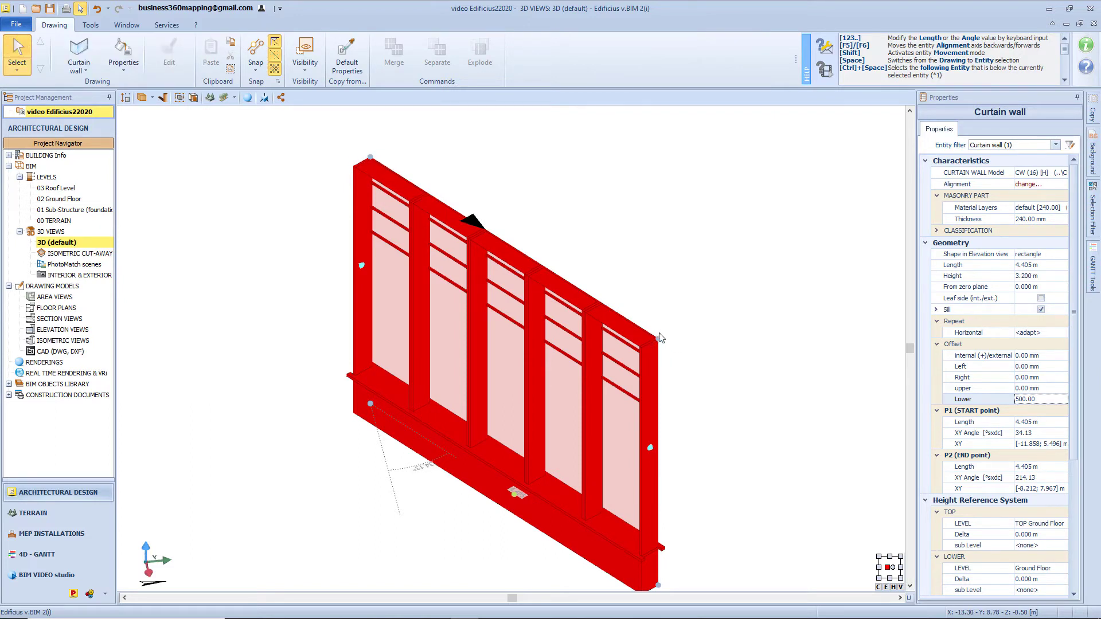
click(972, 410)
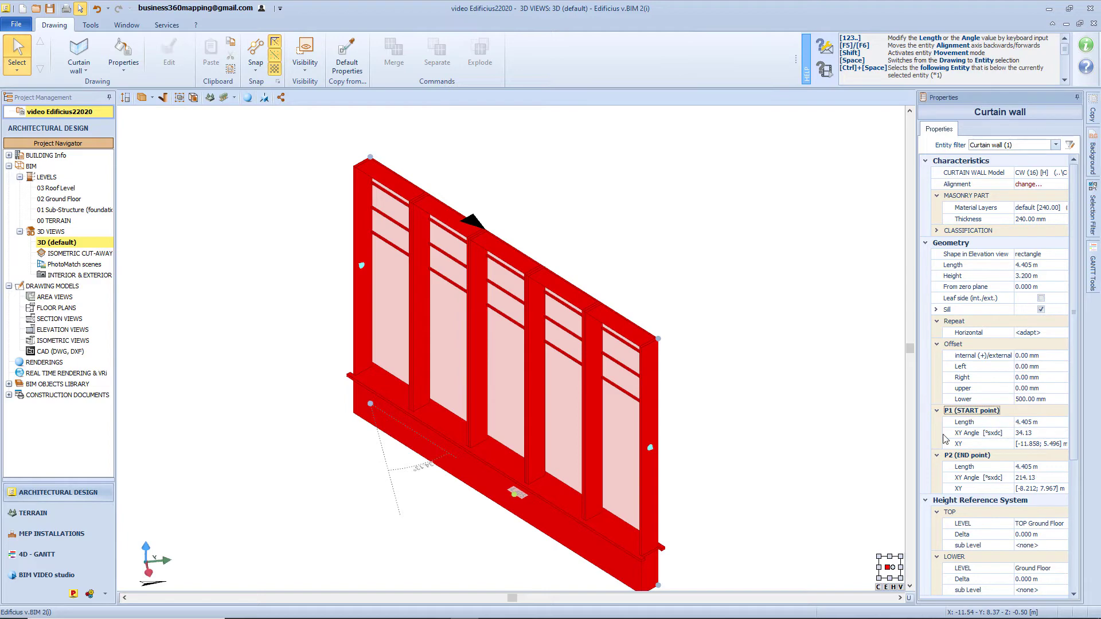
scroll(951, 482, down, 3)
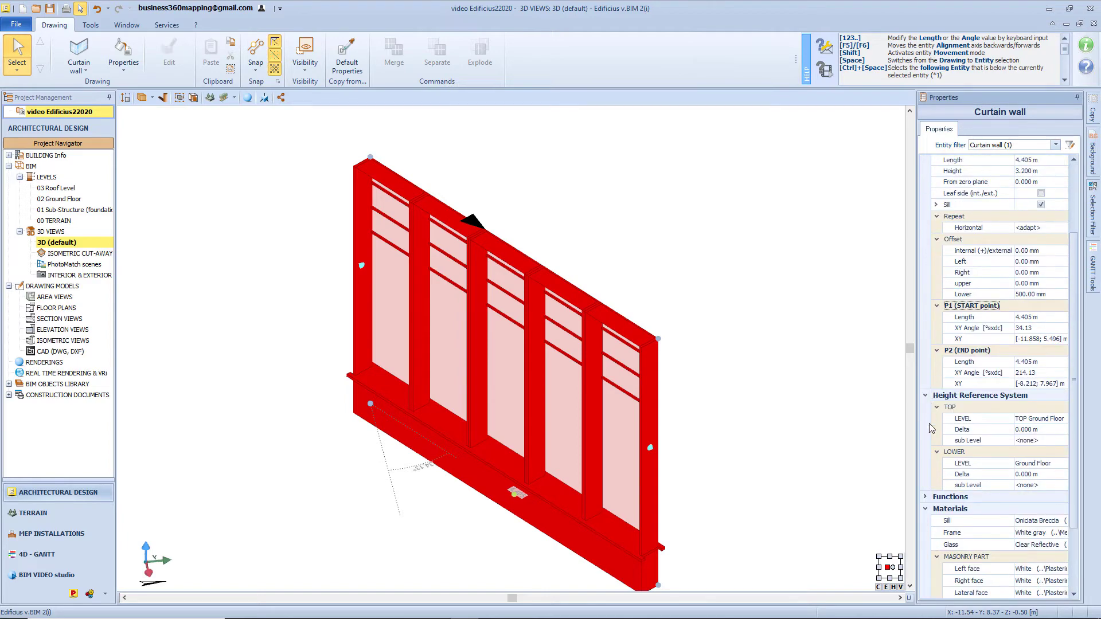
click(925, 497)
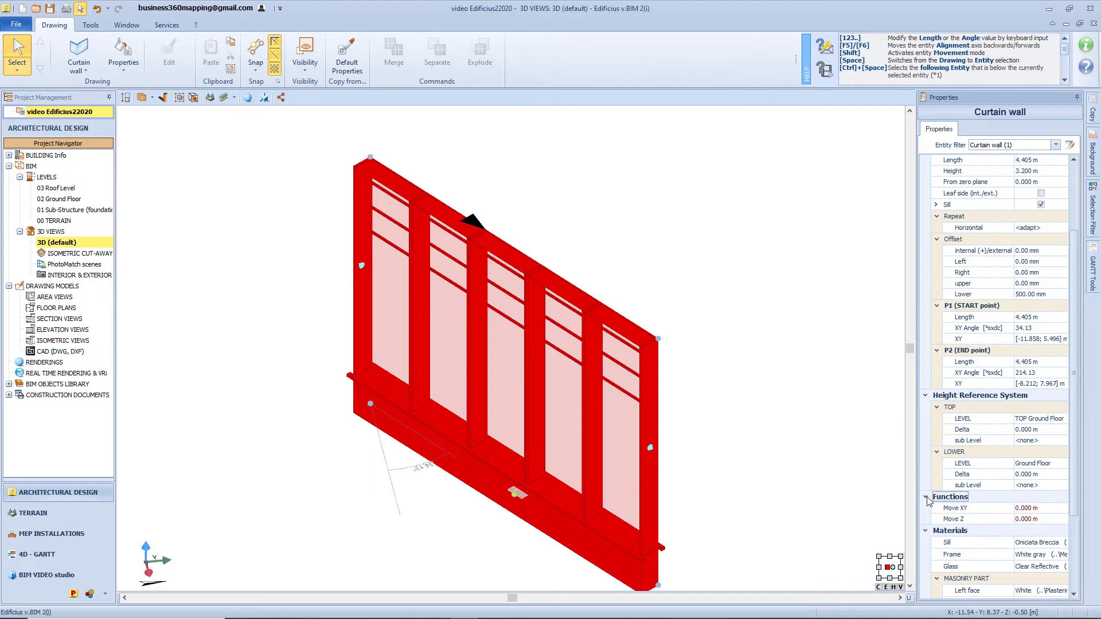
scroll(971, 467, down, 3)
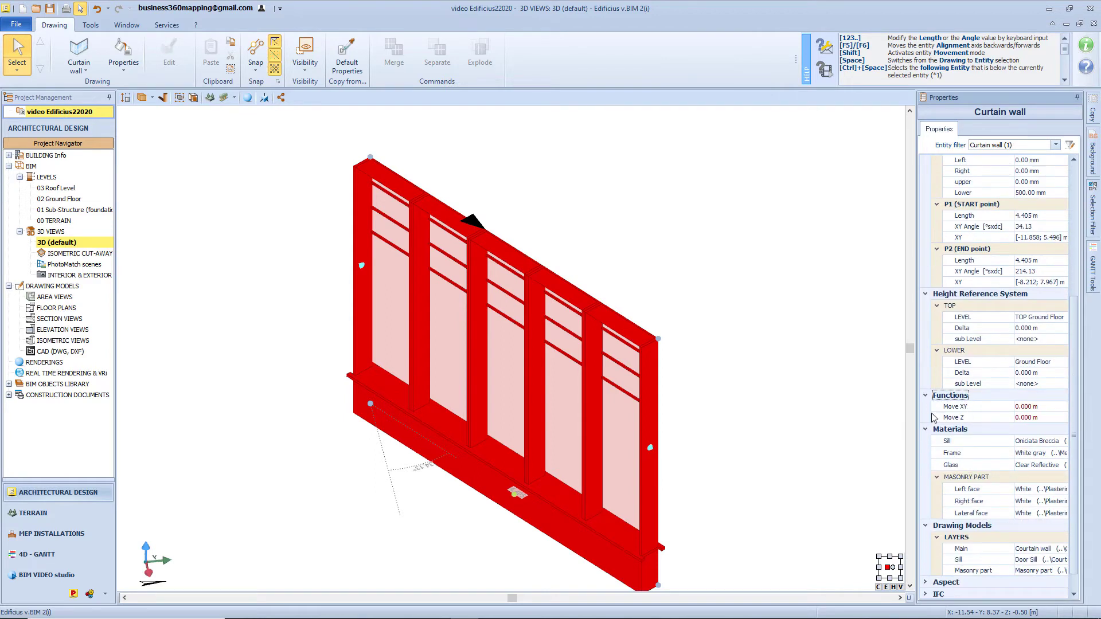
scroll(935, 417, down, 2)
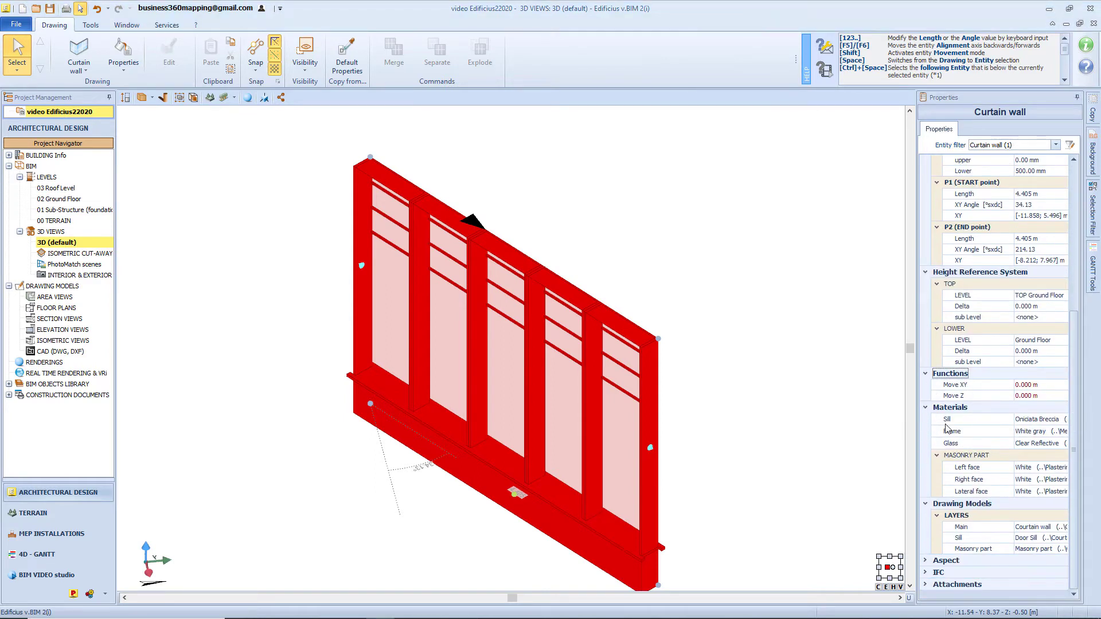
click(959, 409)
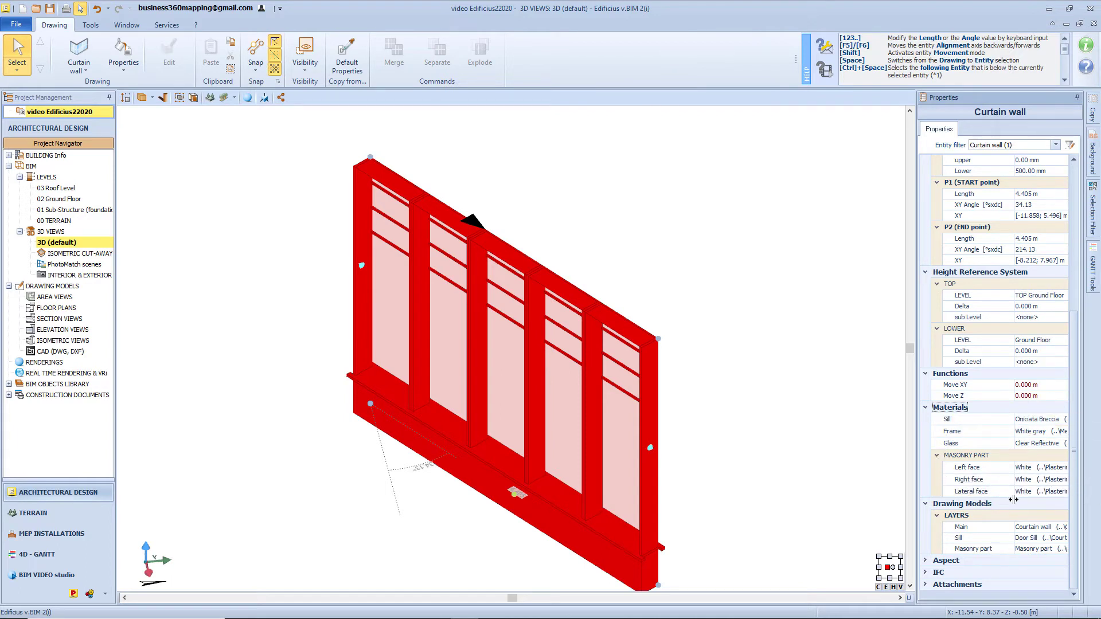
click(1024, 500)
click(1025, 443)
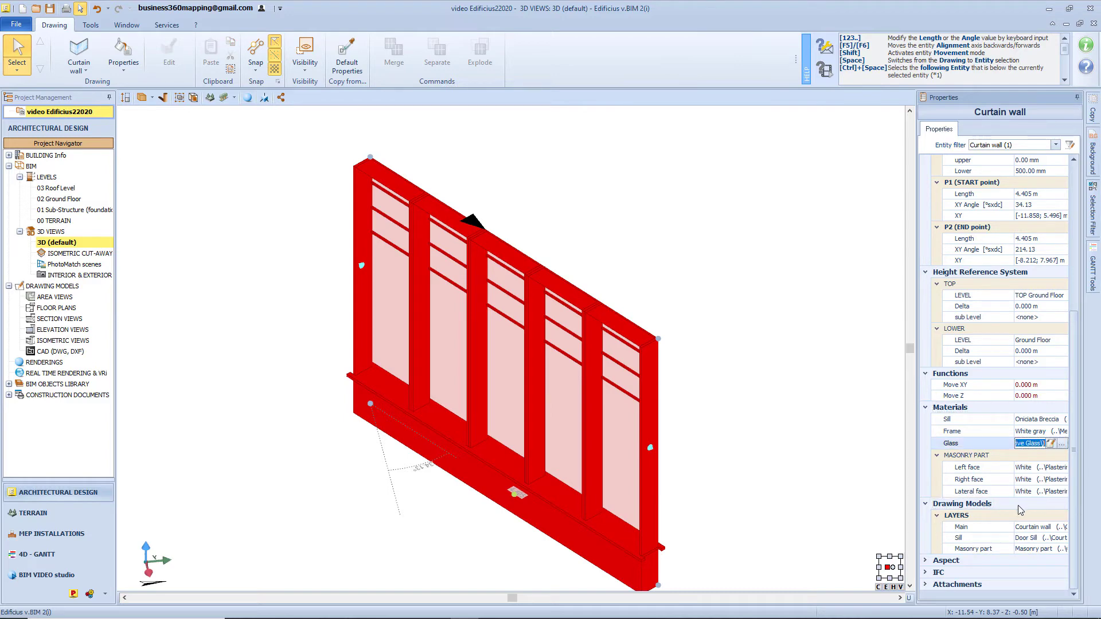
click(739, 488)
middle_drag(739, 487, 749, 436)
drag(777, 518, 347, 190)
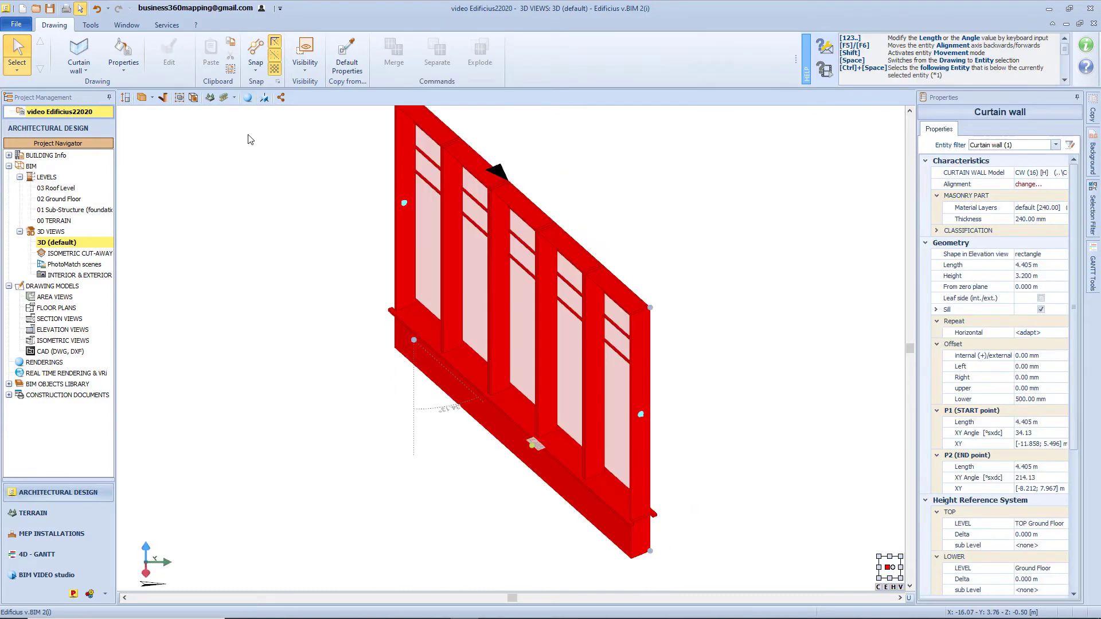
Delete the straight curtain wall and switch to the Arc Curtain Wall tool
right_click(397, 167)
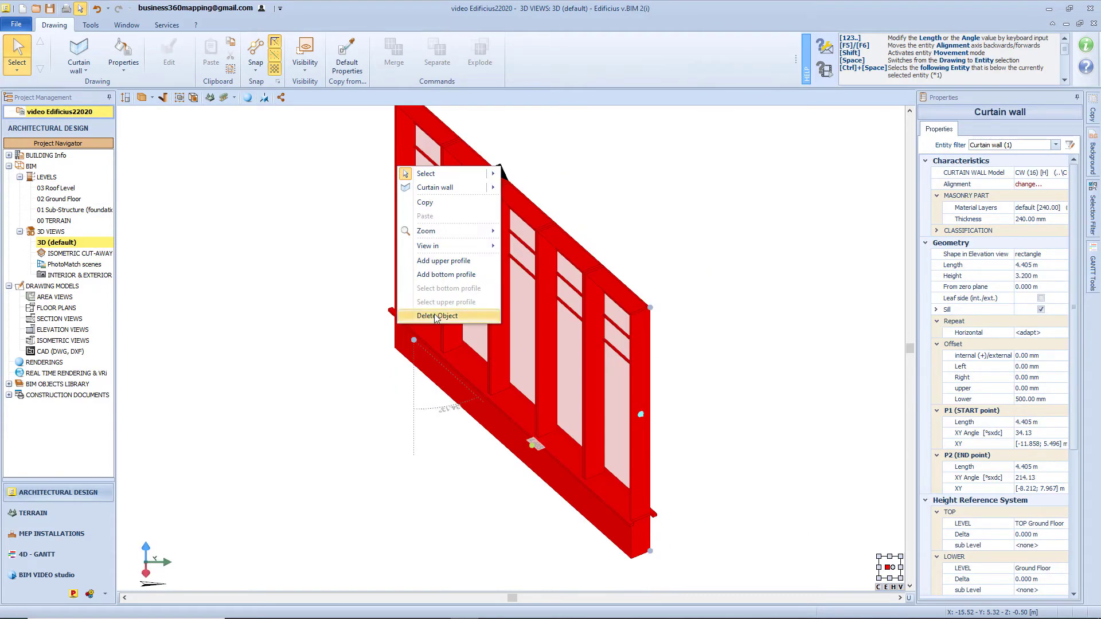
click(436, 316)
click(79, 58)
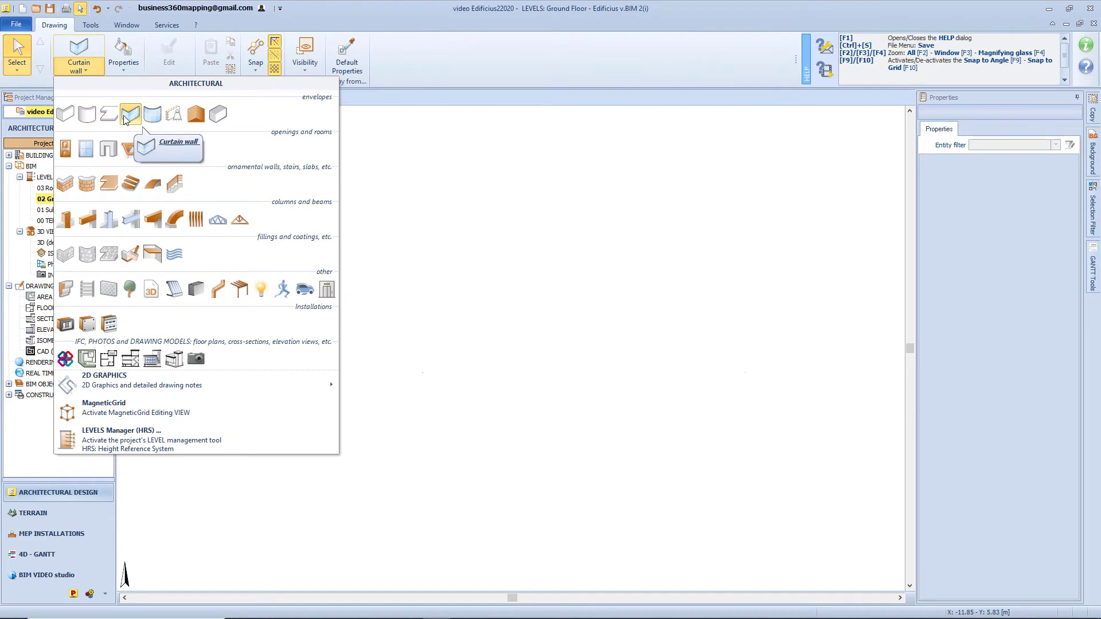
click(154, 120)
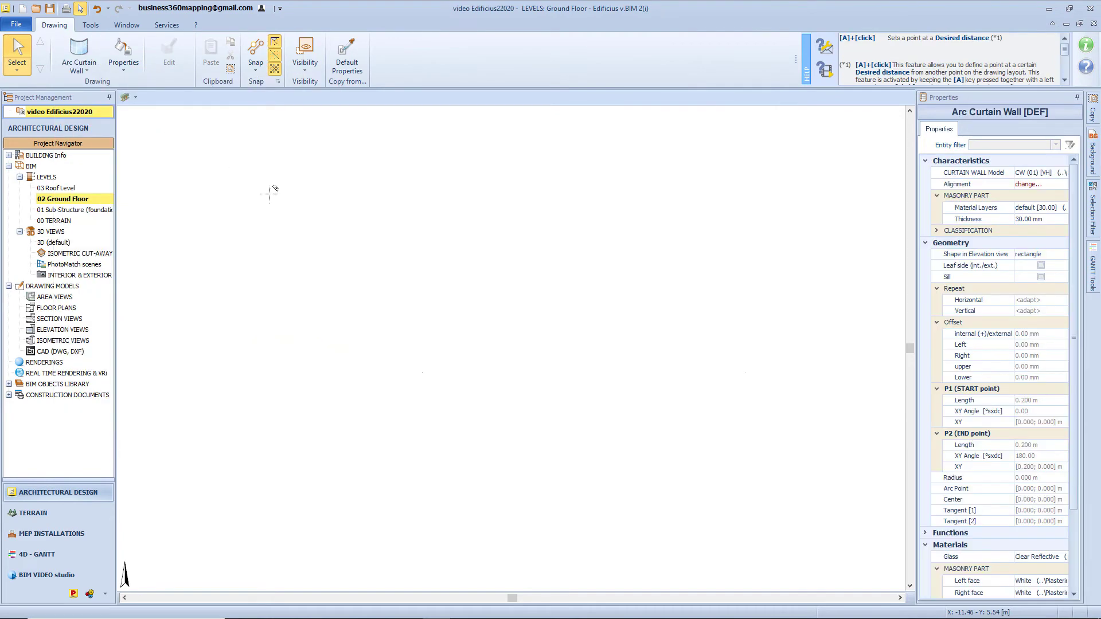
Draw a 3.5 m arc curtain wall, fixing its curve with a third point
click(320, 297)
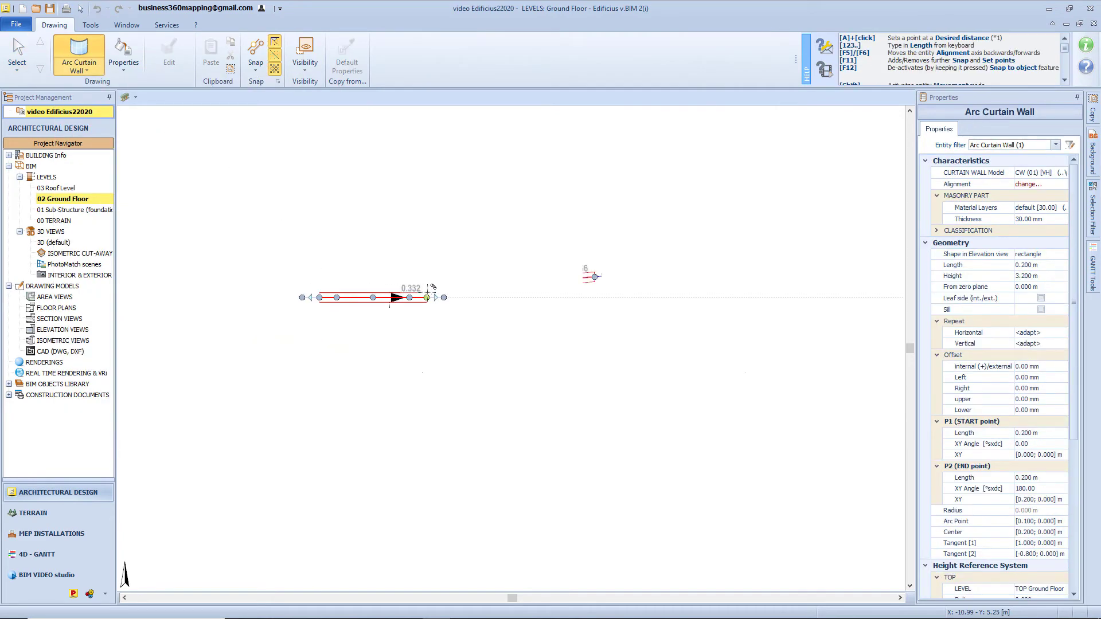
text(3.5)
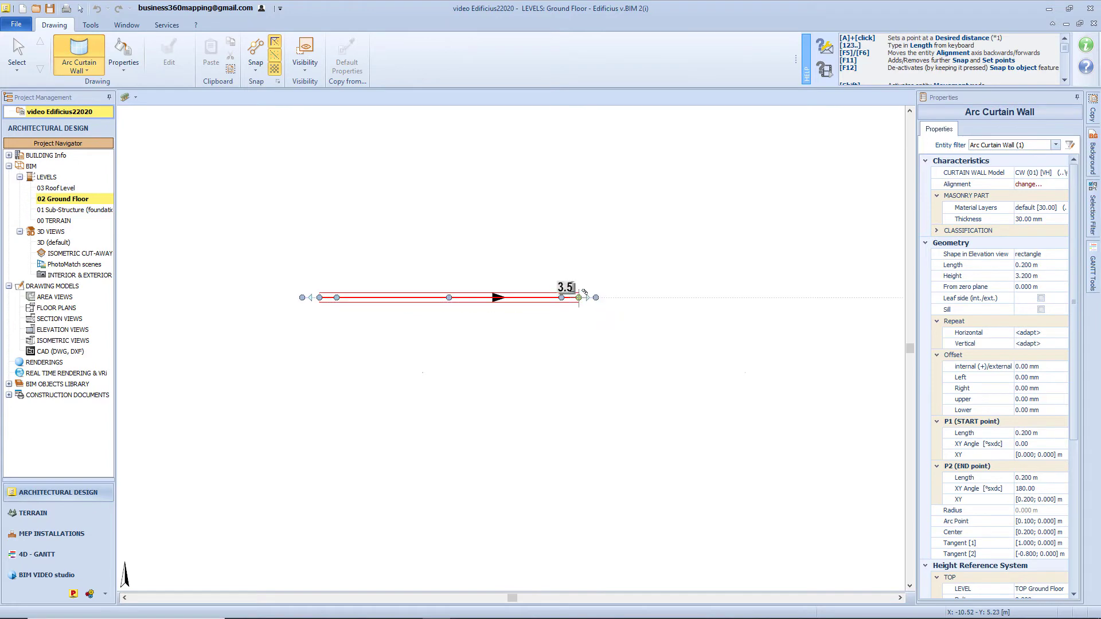
key(Return)
scroll(563, 256, down, 4)
scroll(535, 272, down, 3)
scroll(602, 242, up, 4)
middle_drag(646, 228, 604, 239)
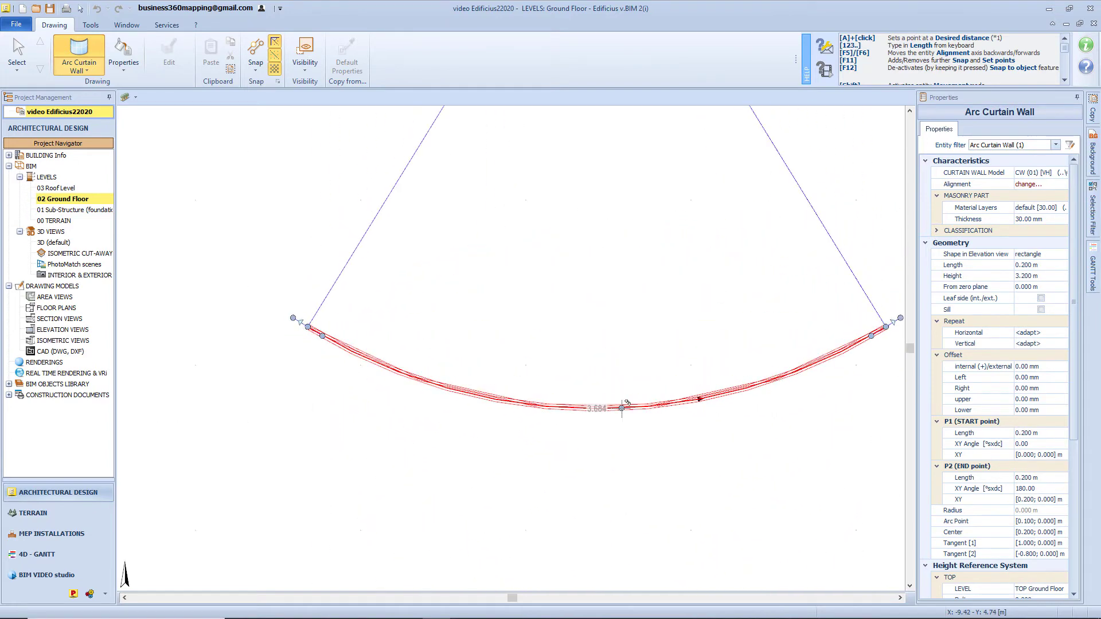
click(536, 193)
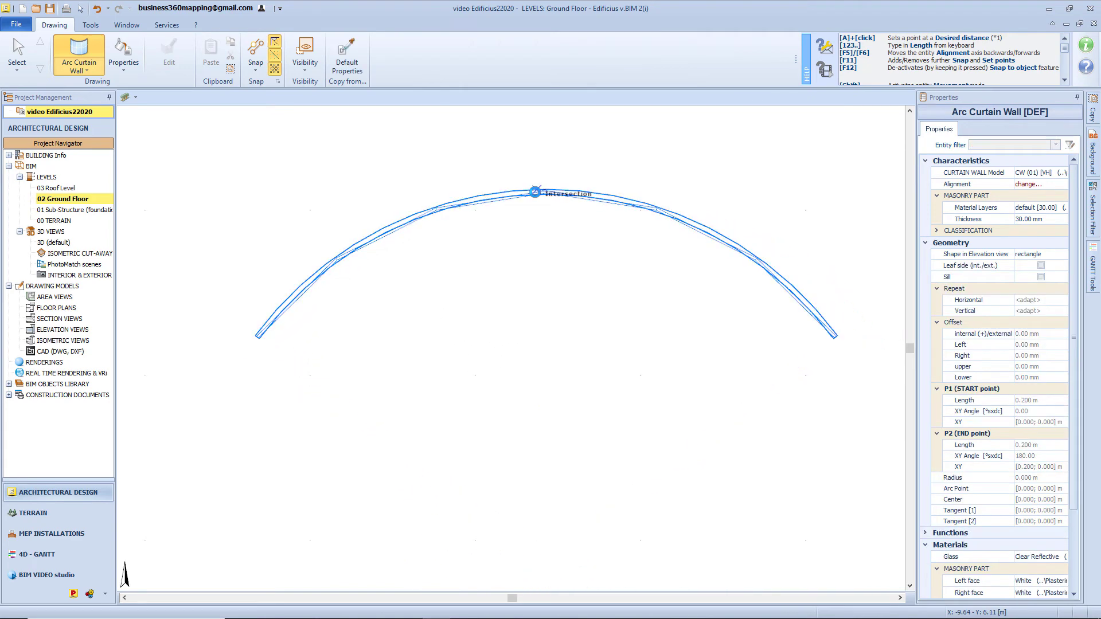
Select the arc curtain wall in 3D and apply the CW (15) [H] model from the library
click(765, 374)
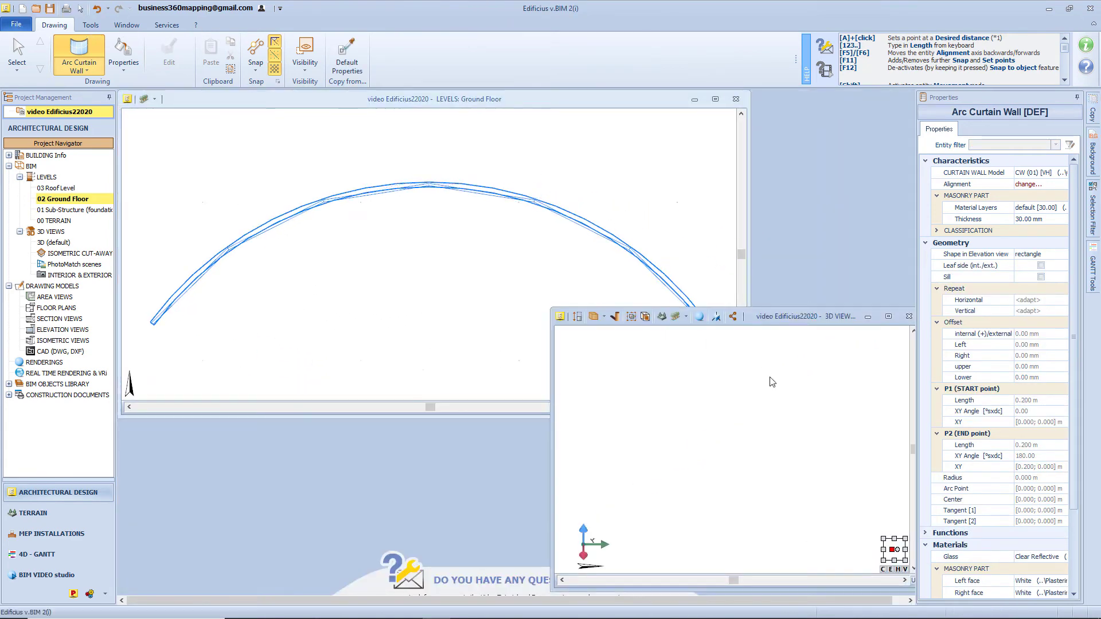
middle_click(770, 376)
middle_drag(769, 377, 738, 434)
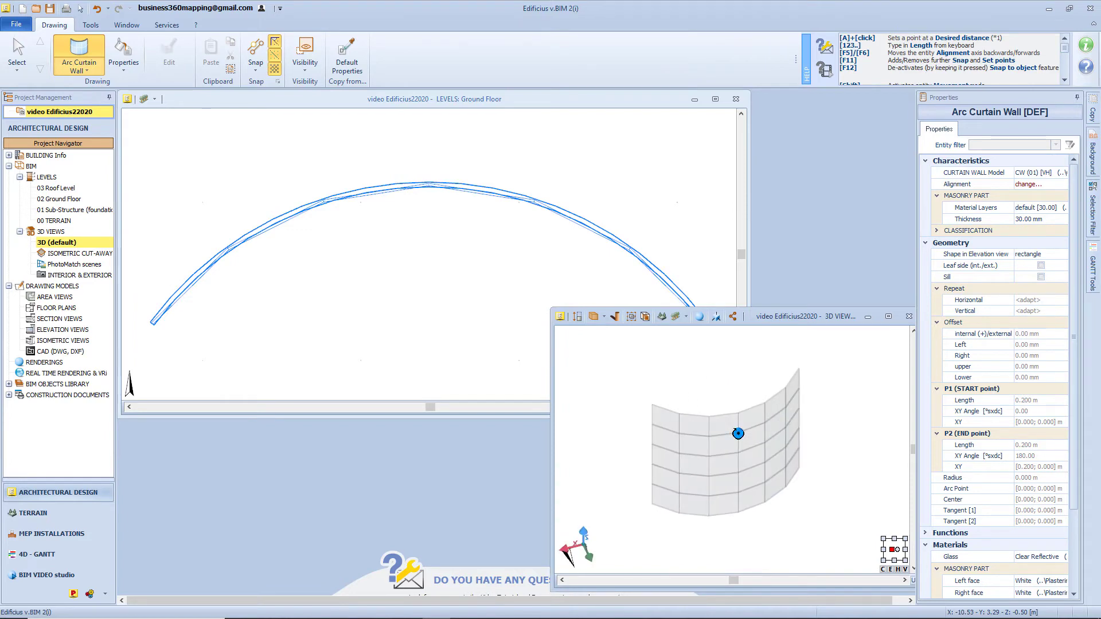
key(Escape)
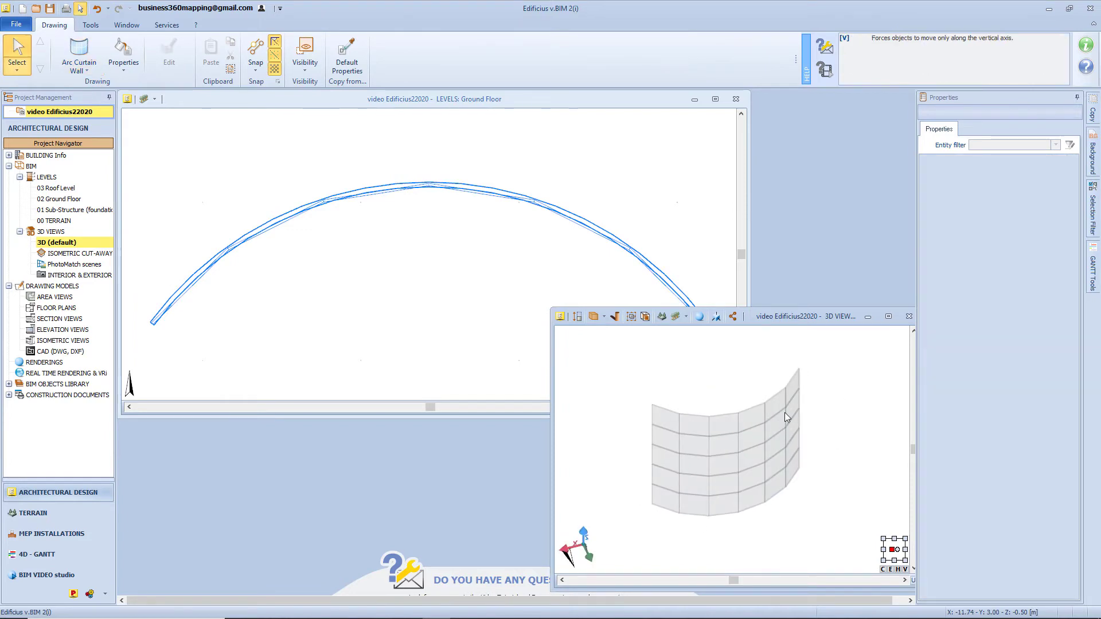
click(752, 422)
click(1064, 173)
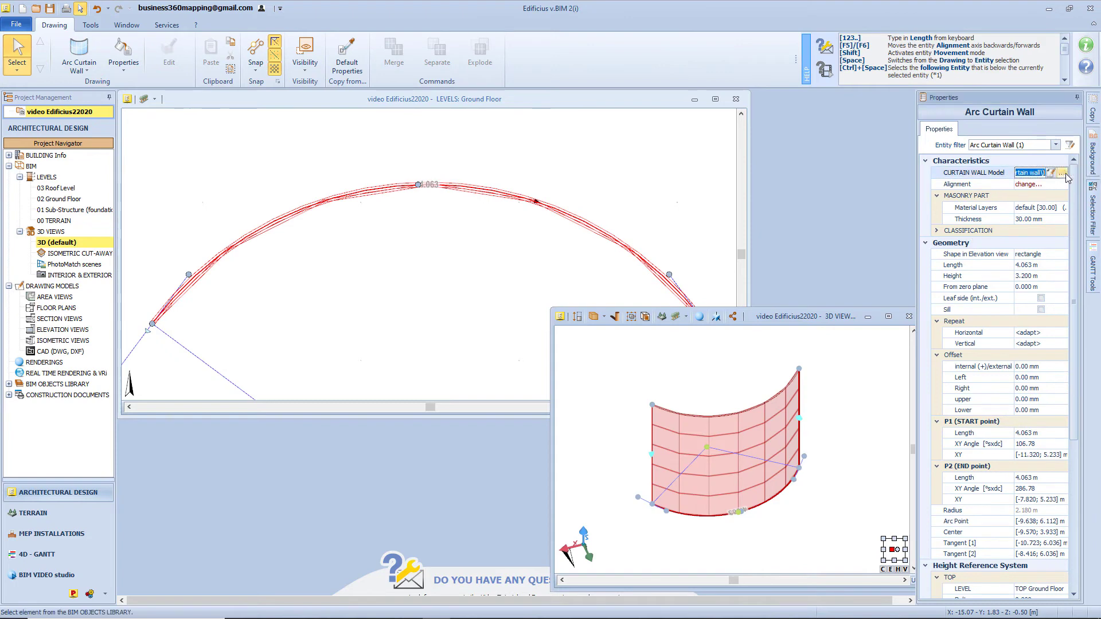
drag(1090, 198, 1090, 376)
click(1047, 356)
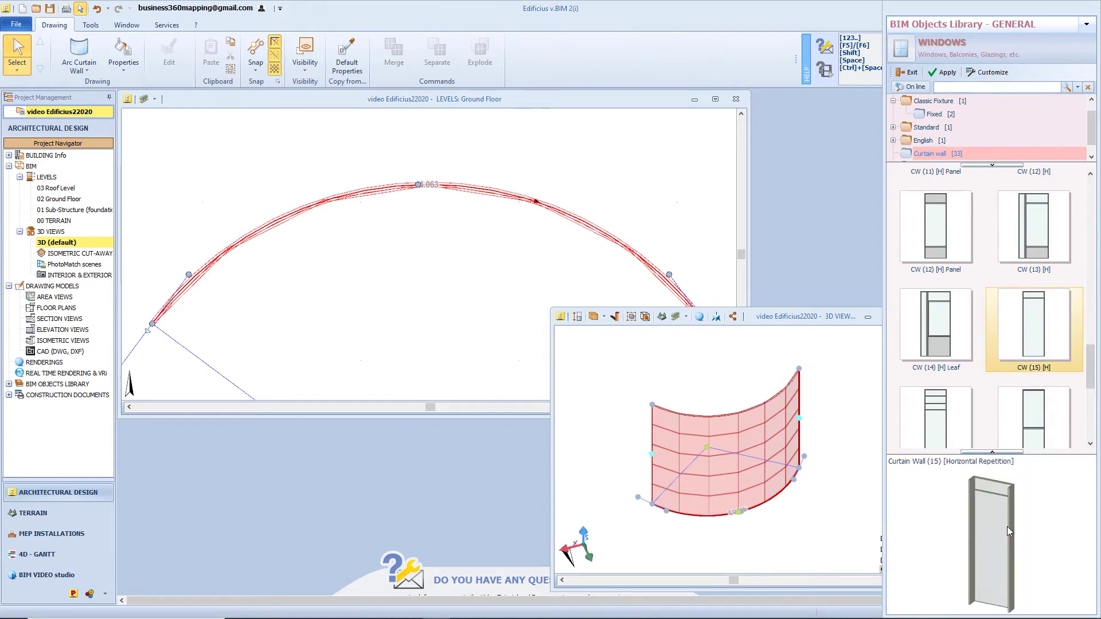
click(943, 72)
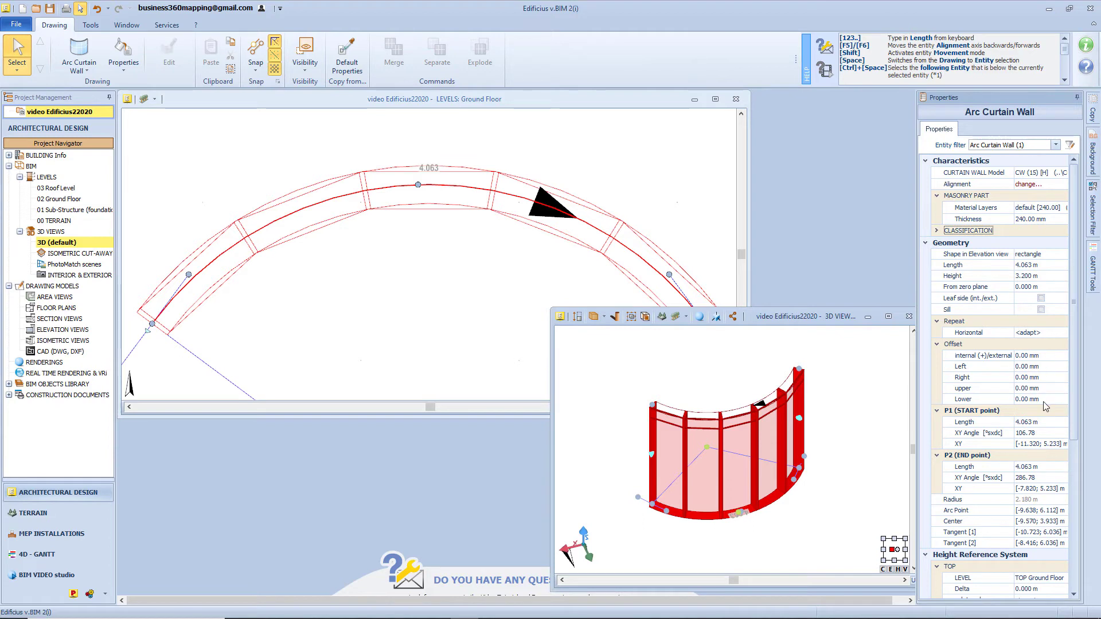
Set the arc curtain wall's lower offset to 700 mm and maximise the 3D view
click(1017, 402)
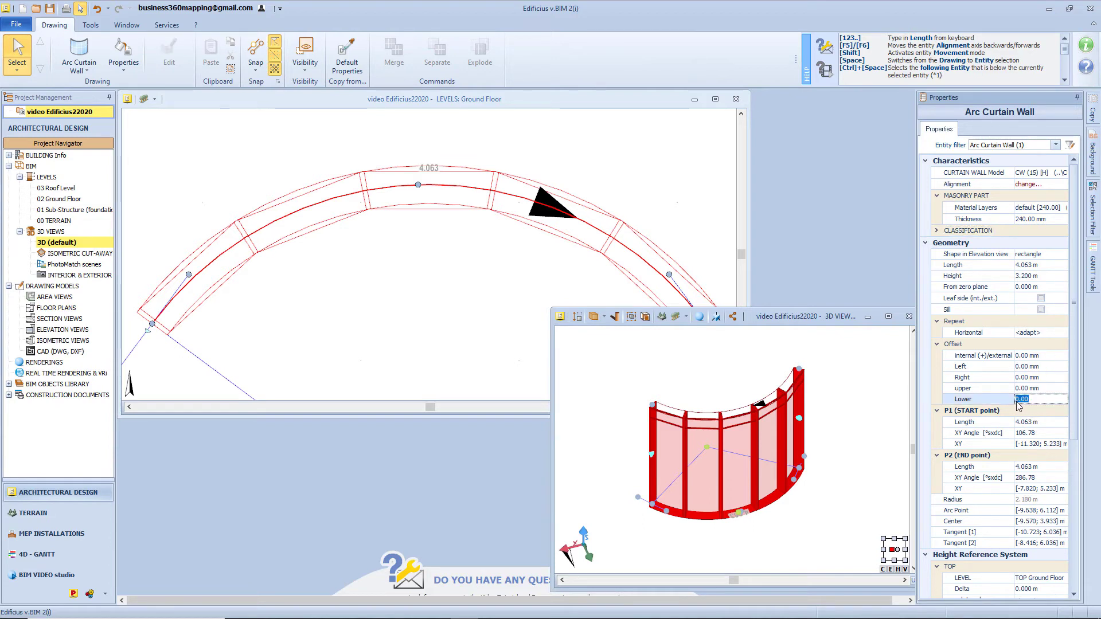
text(700)
key(Return)
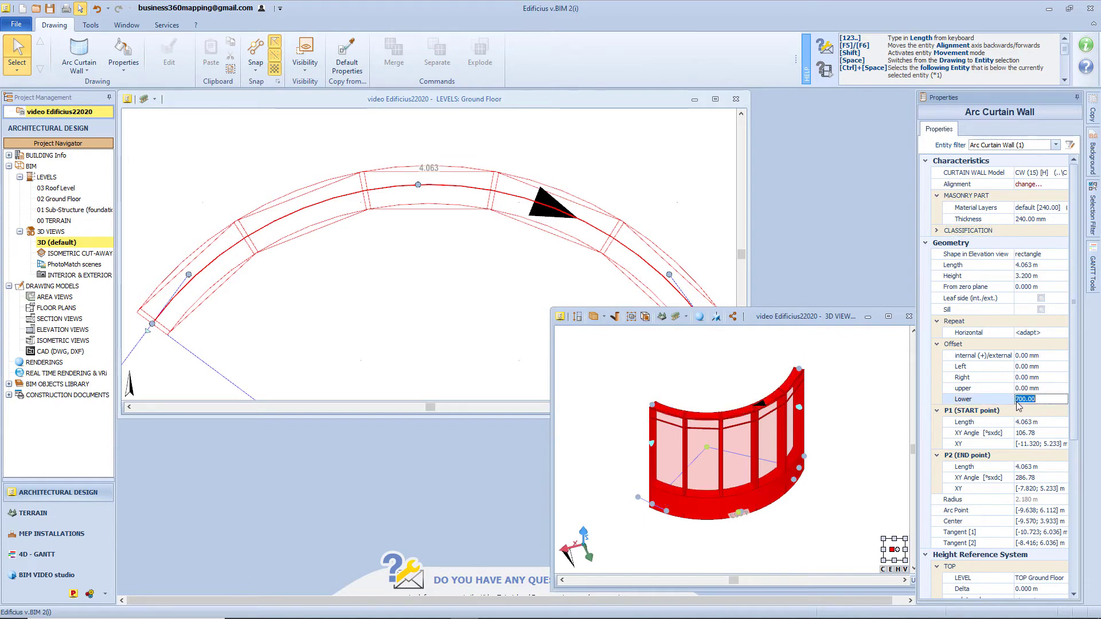
key(alt)
double_click(828, 325)
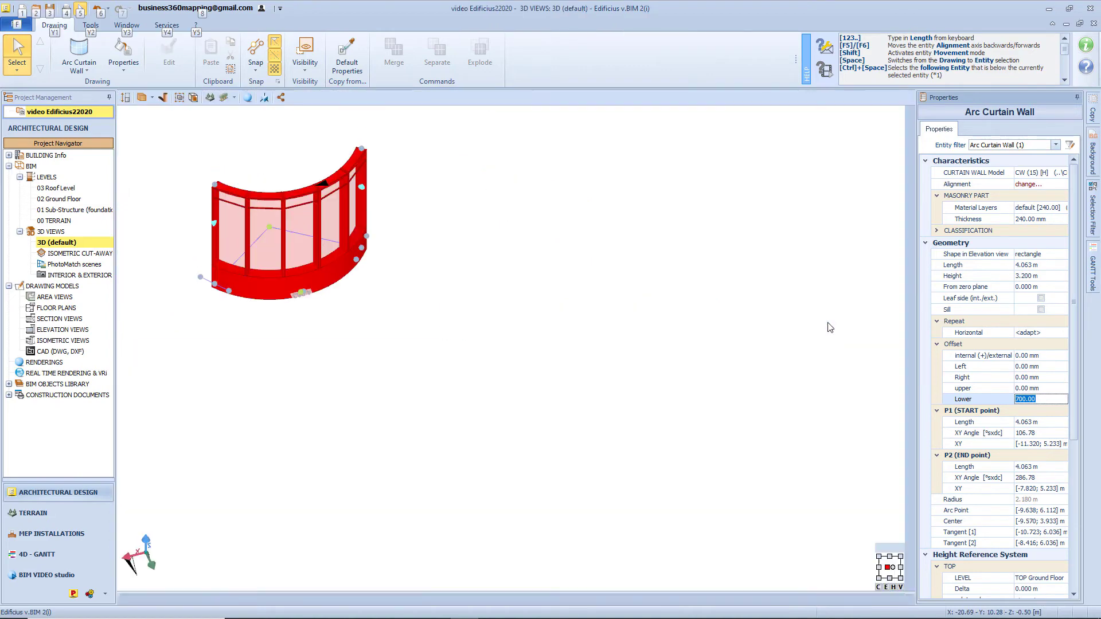
scroll(677, 312, up, 6)
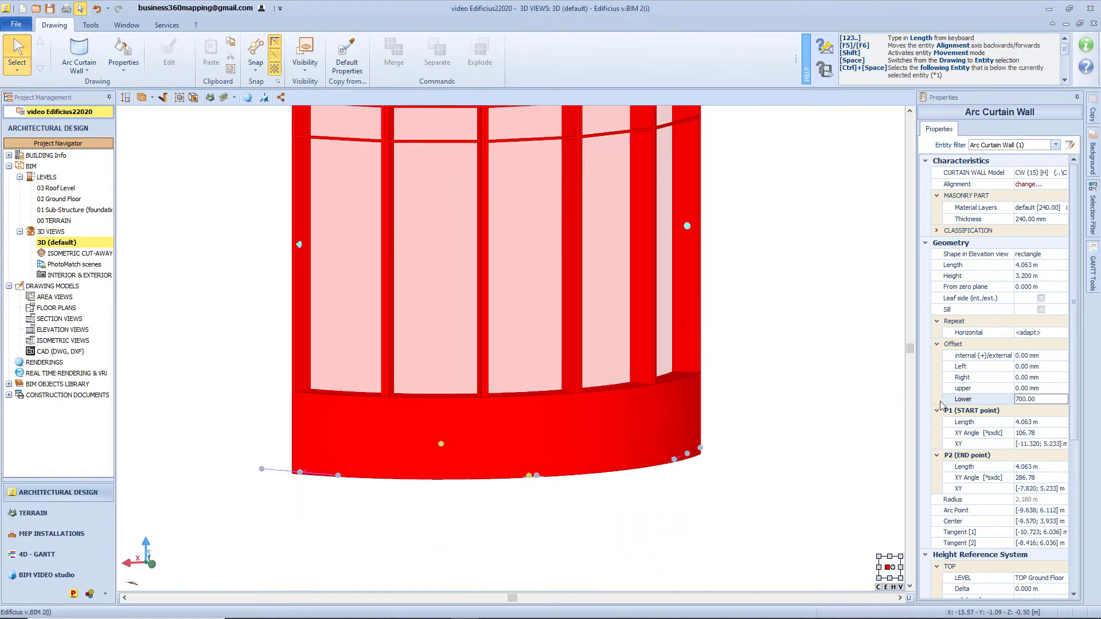
click(1023, 347)
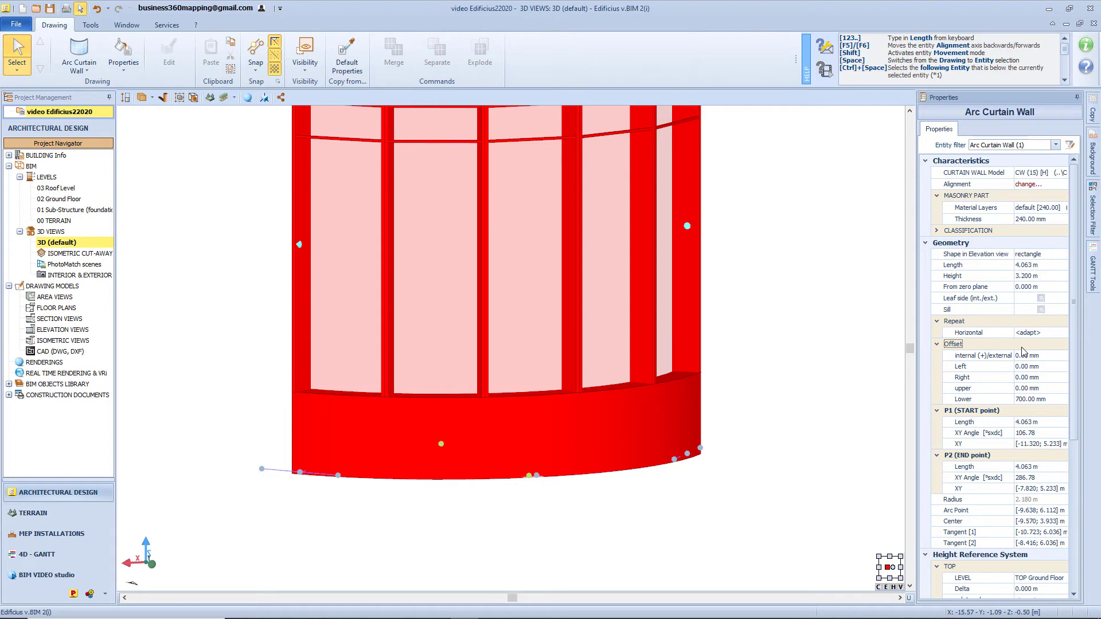
Add an upper profile with a raised middle node to give the wall a peaked top
middle_drag(782, 380, 772, 438)
scroll(772, 439, down, 3)
right_drag(772, 439, 718, 446)
right_click(572, 272)
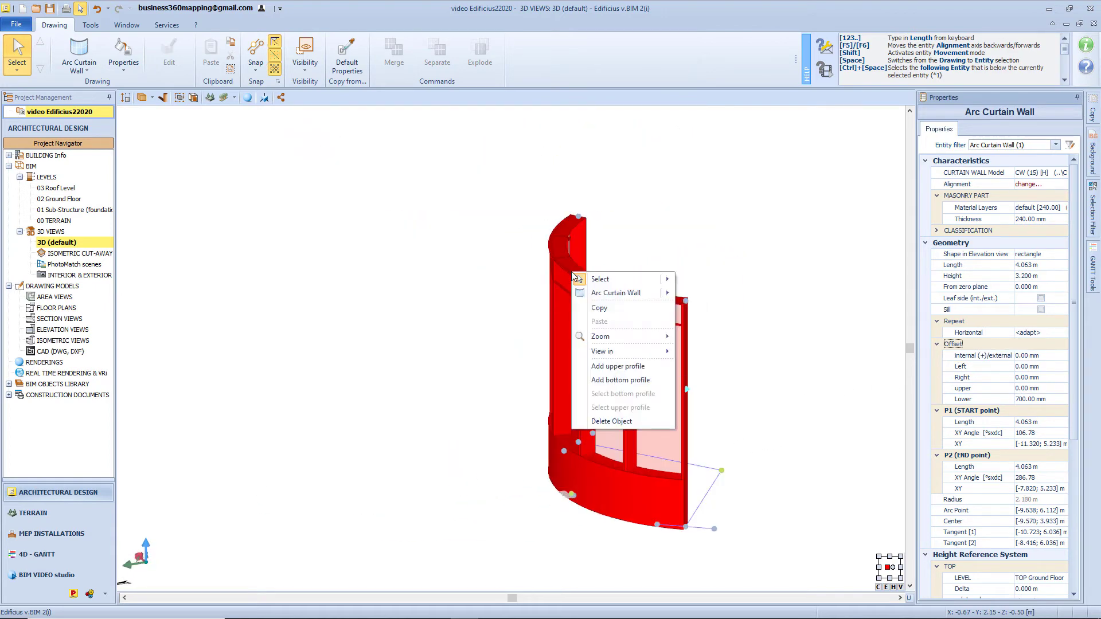
click(619, 367)
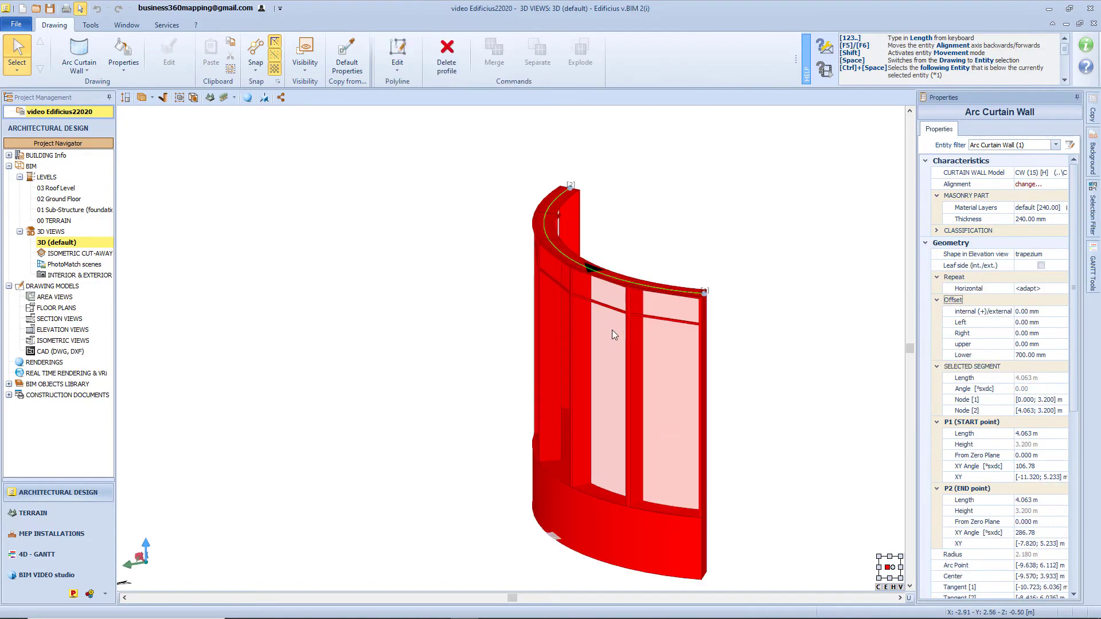
right_click(562, 315)
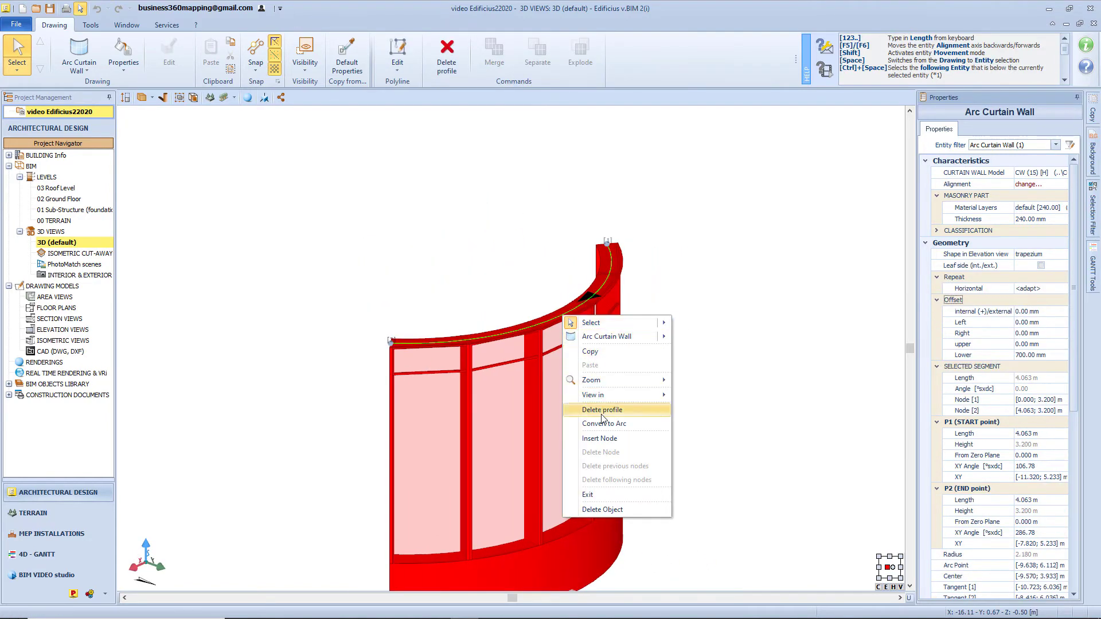
click(606, 439)
drag(563, 315, 563, 247)
middle_drag(585, 273, 555, 255)
click(554, 255)
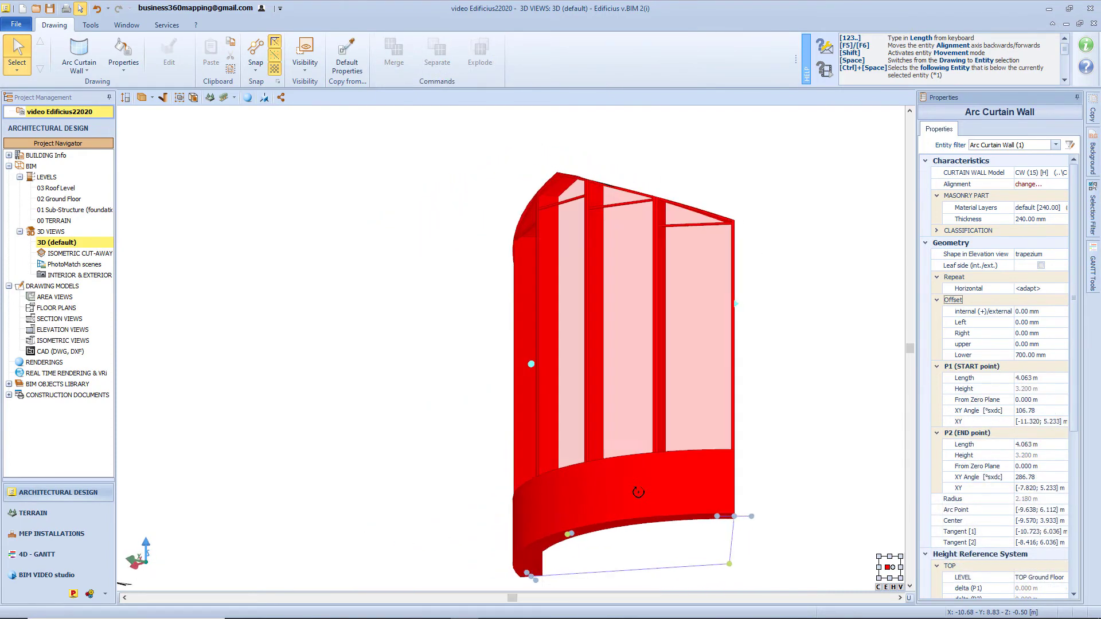
Add a bottom profile dropping one end 1.009 m, then return to the 02 Ground Floor plan
middle_drag(666, 475, 654, 481)
right_click(638, 508)
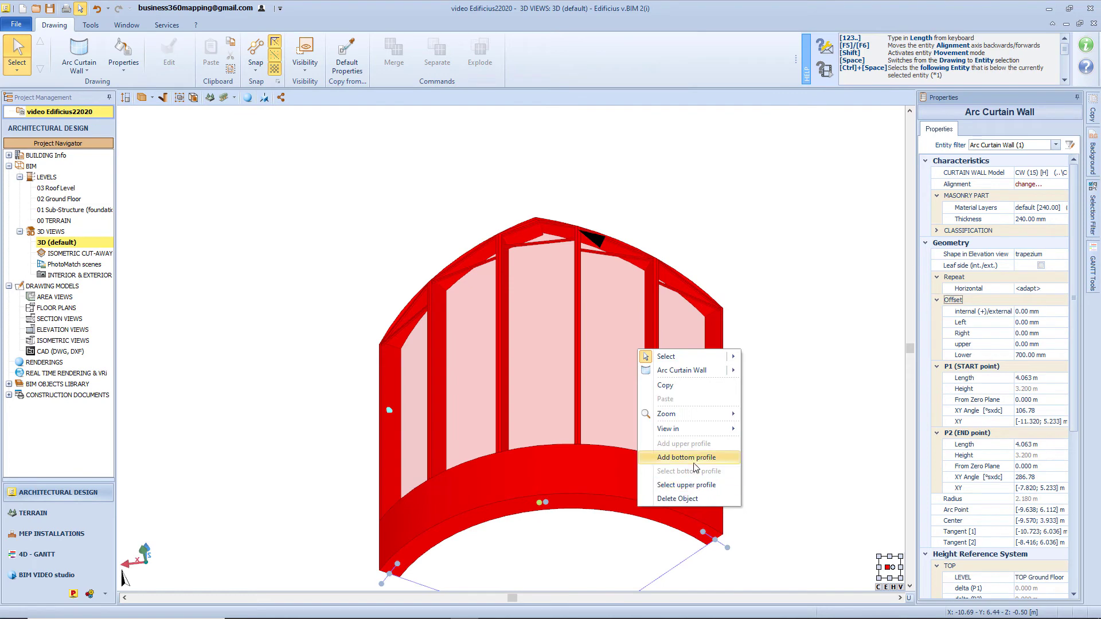
click(693, 462)
middle_drag(719, 496, 727, 407)
click(723, 448)
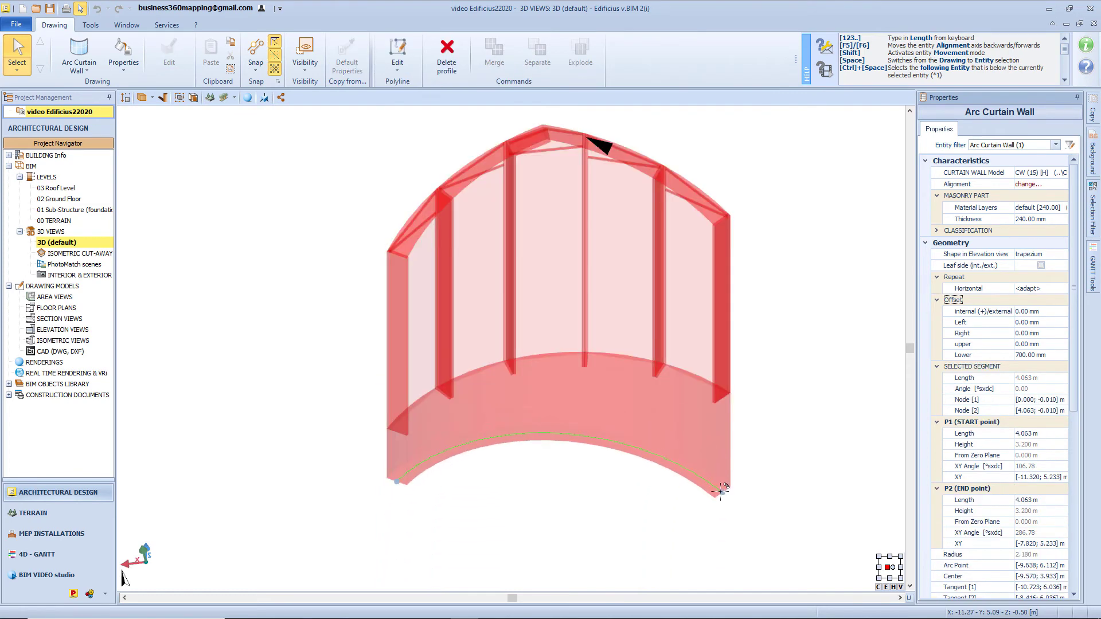
middle_drag(723, 500, 676, 552)
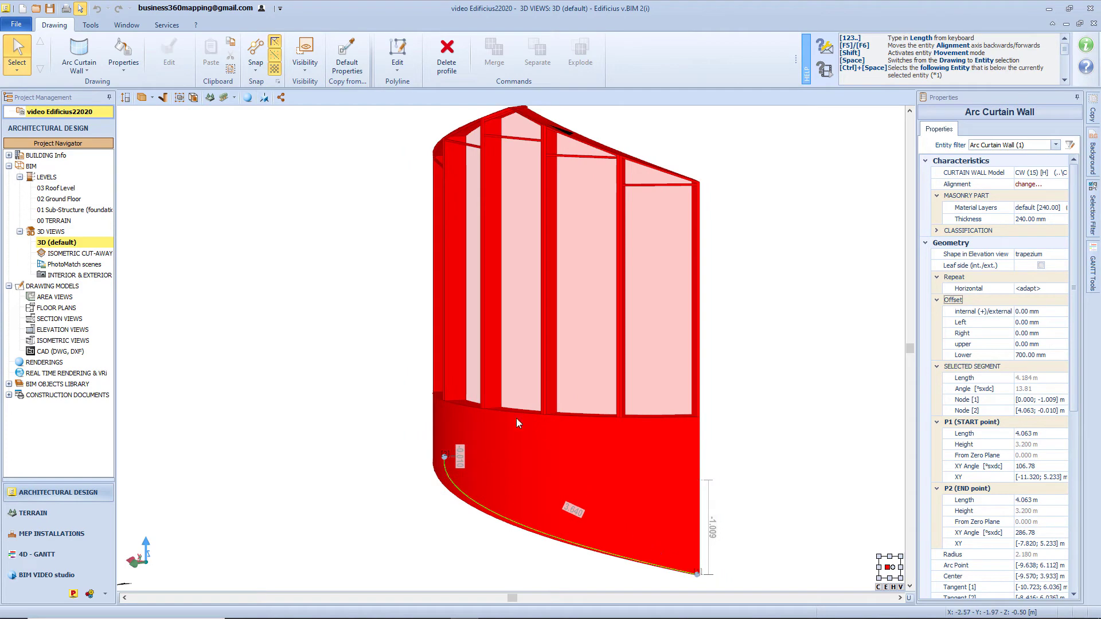
double_click(64, 199)
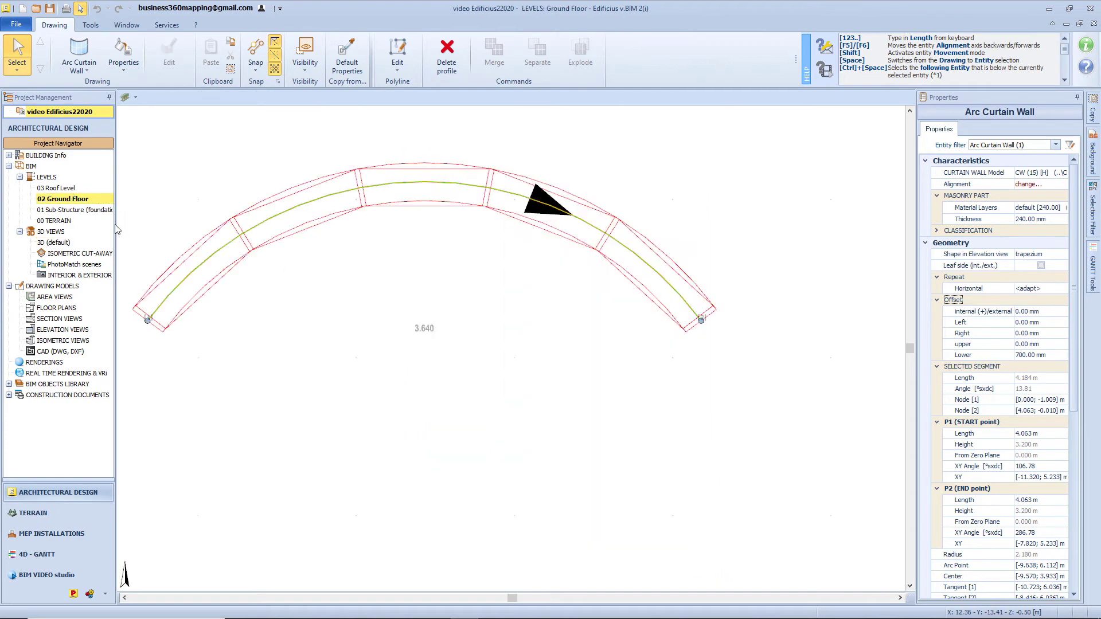
Delete the profiled arc curtain wall and bring up the ARCHITECTURAL objects palette
key(Delete)
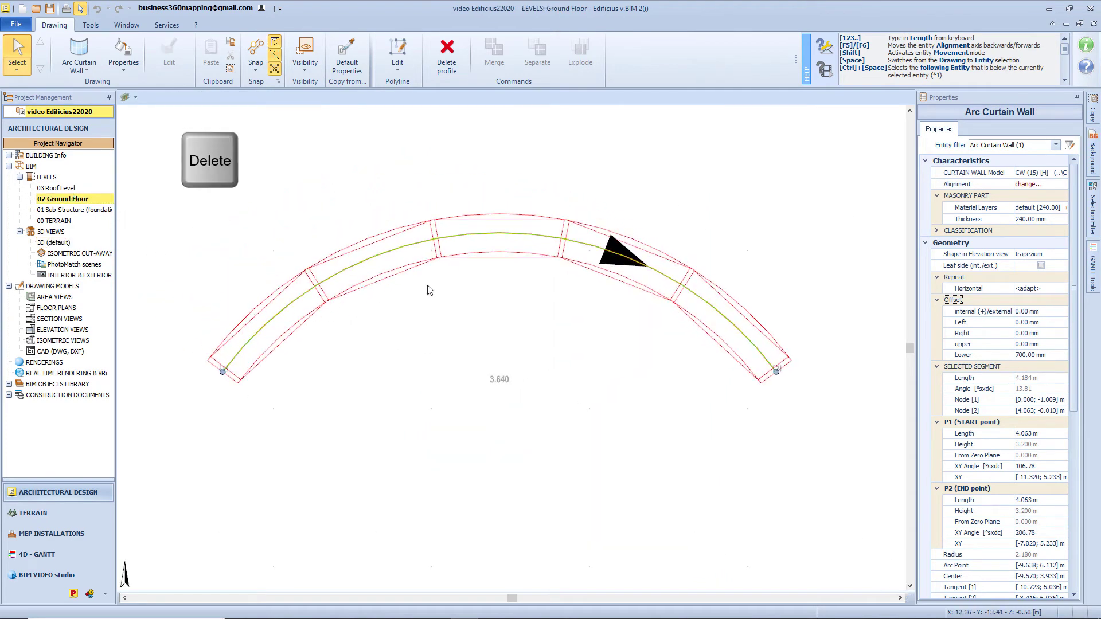
right_click(488, 260)
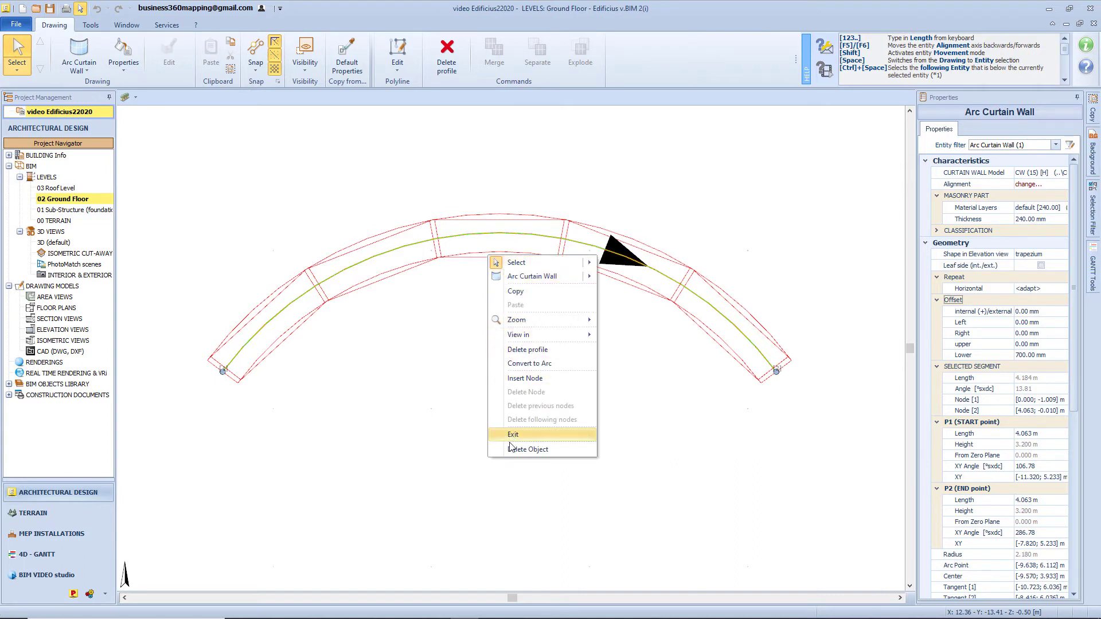
click(565, 453)
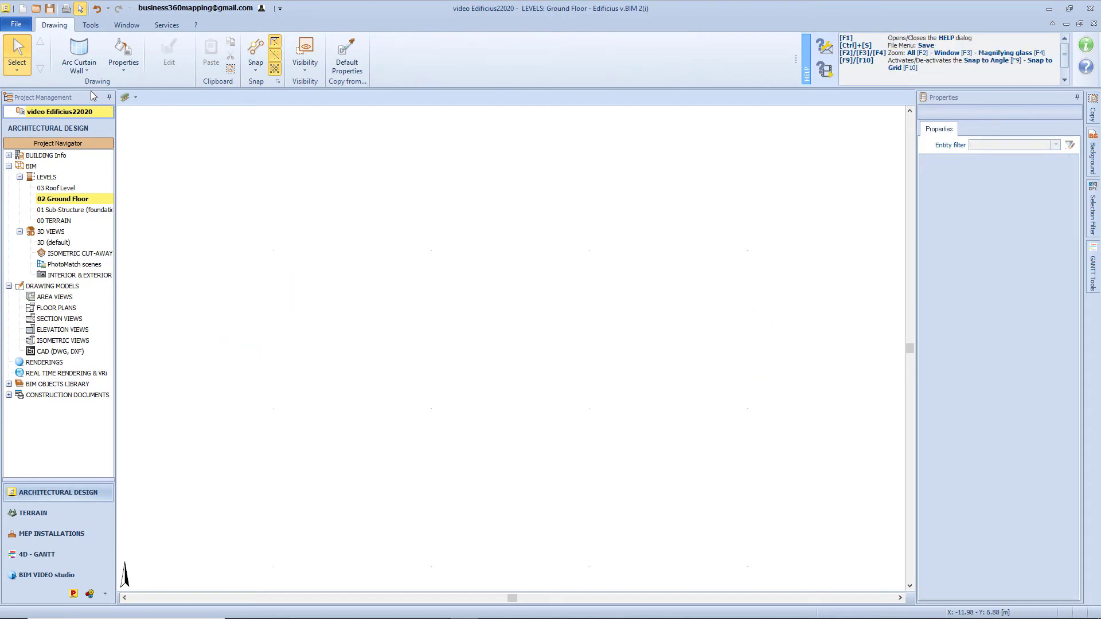
click(81, 71)
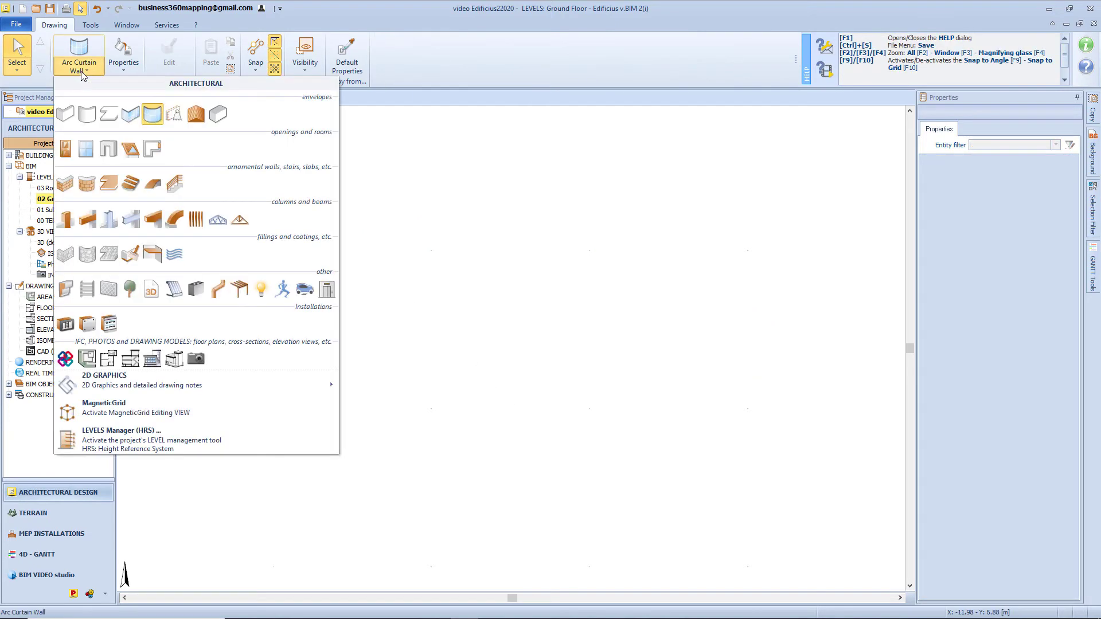
Start a roof on 03 Roof Level with a 12 m first outline edge
click(193, 117)
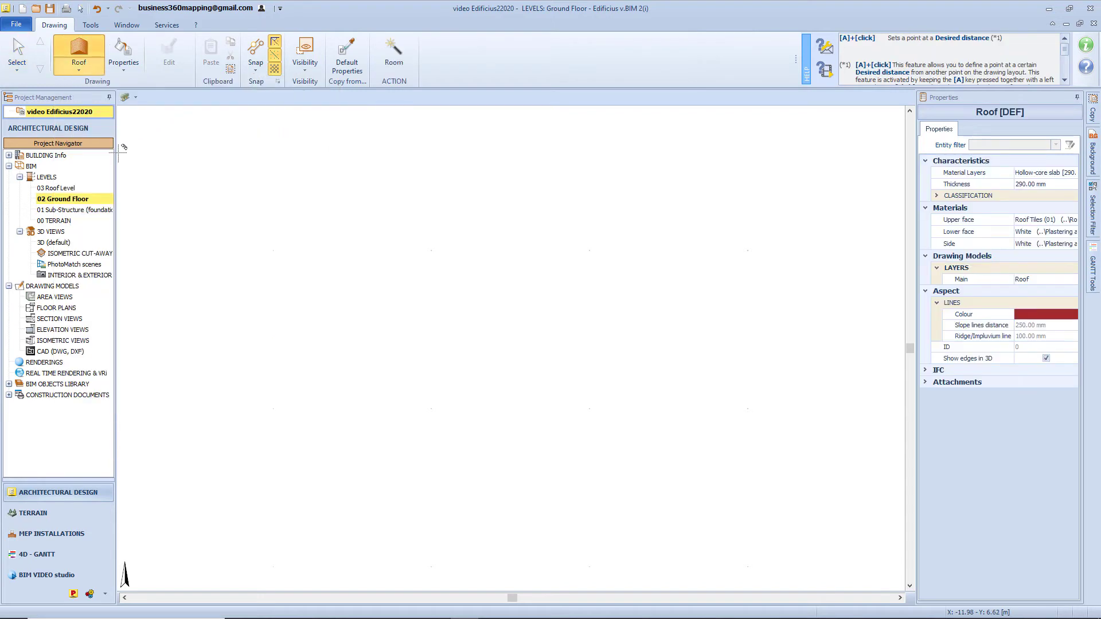
click(71, 189)
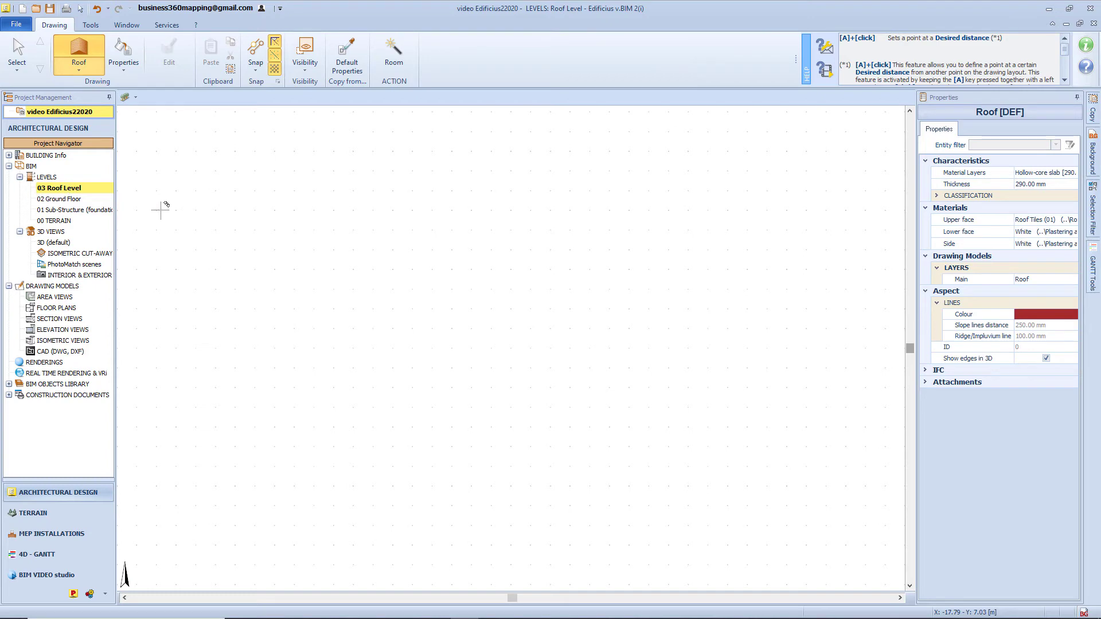
click(232, 208)
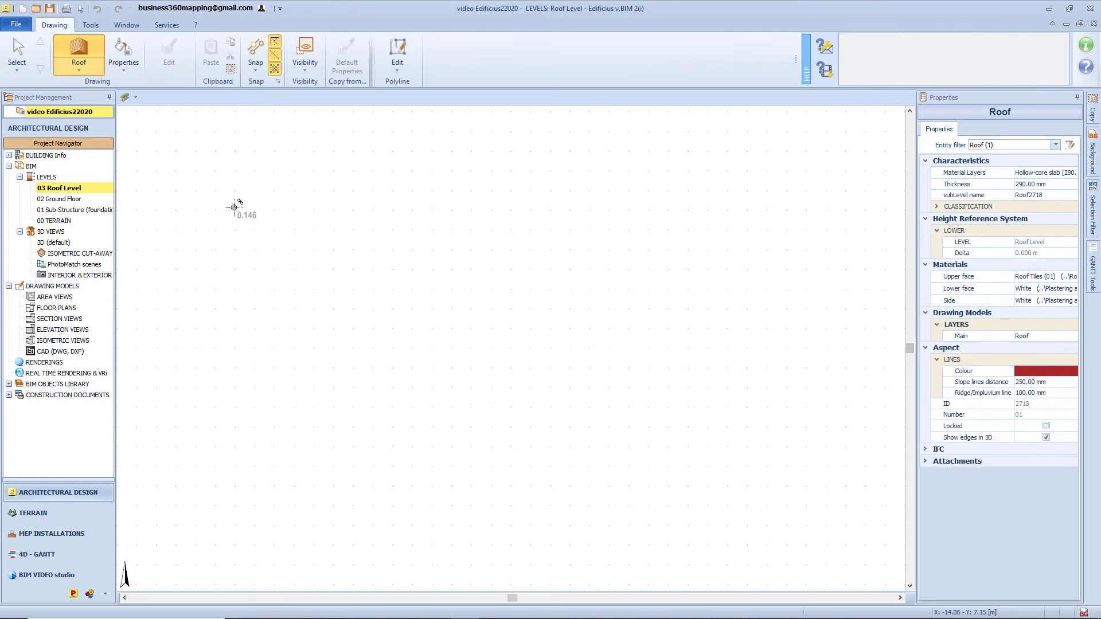
middle_drag(381, 209, 406, 175)
scroll(406, 174, up, 3)
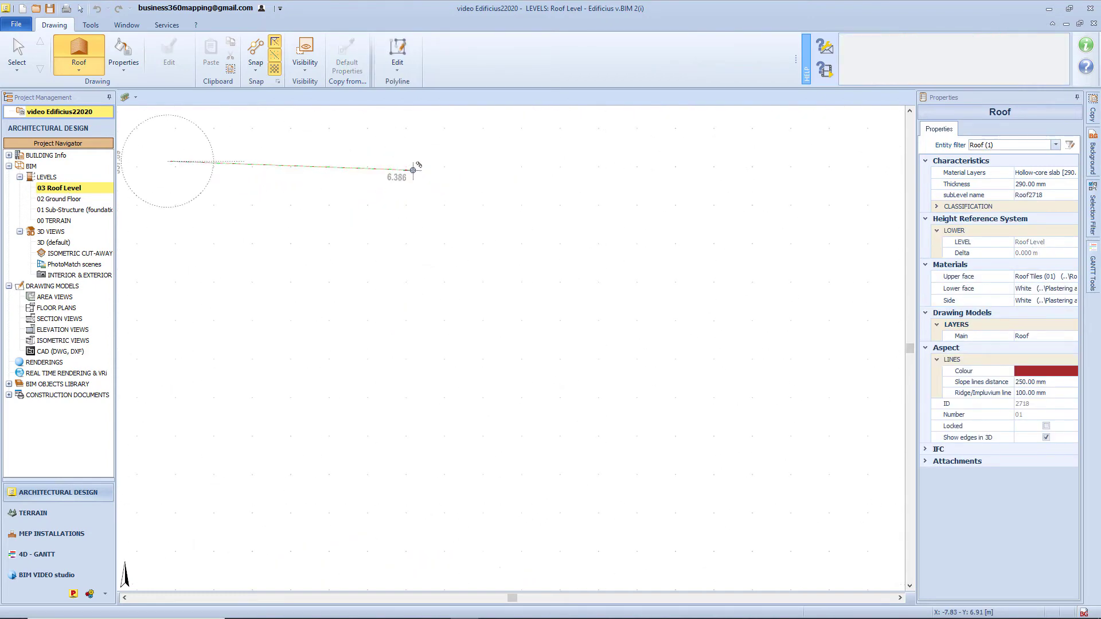
text(12)
key(Return)
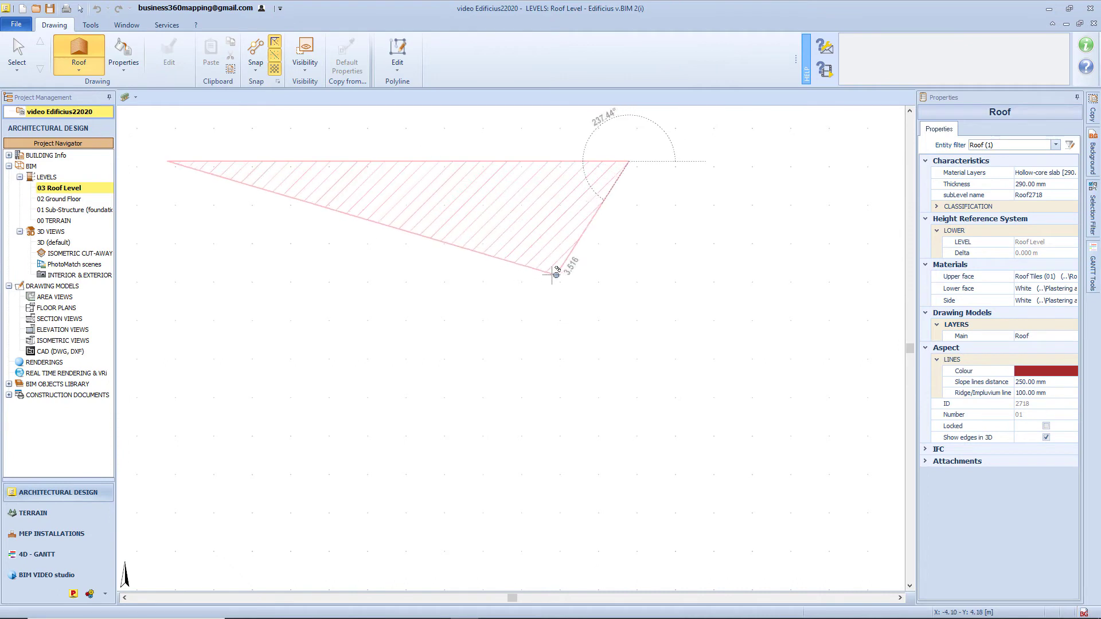
Place the remaining corners of the L-shaped outline and finish it to open the Roof editor
click(629, 392)
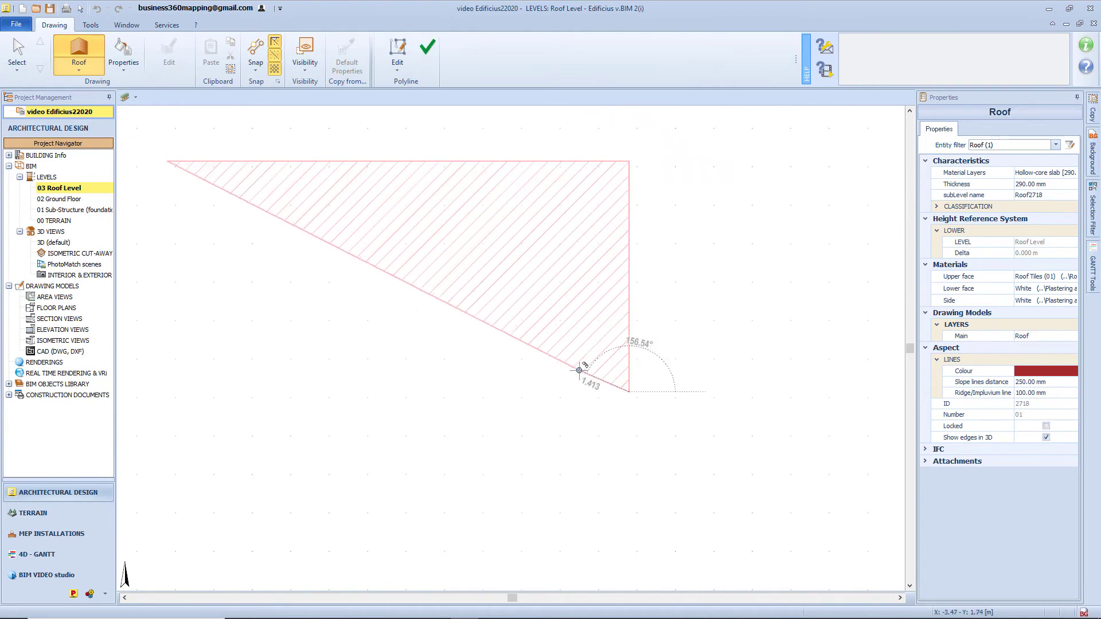
click(514, 392)
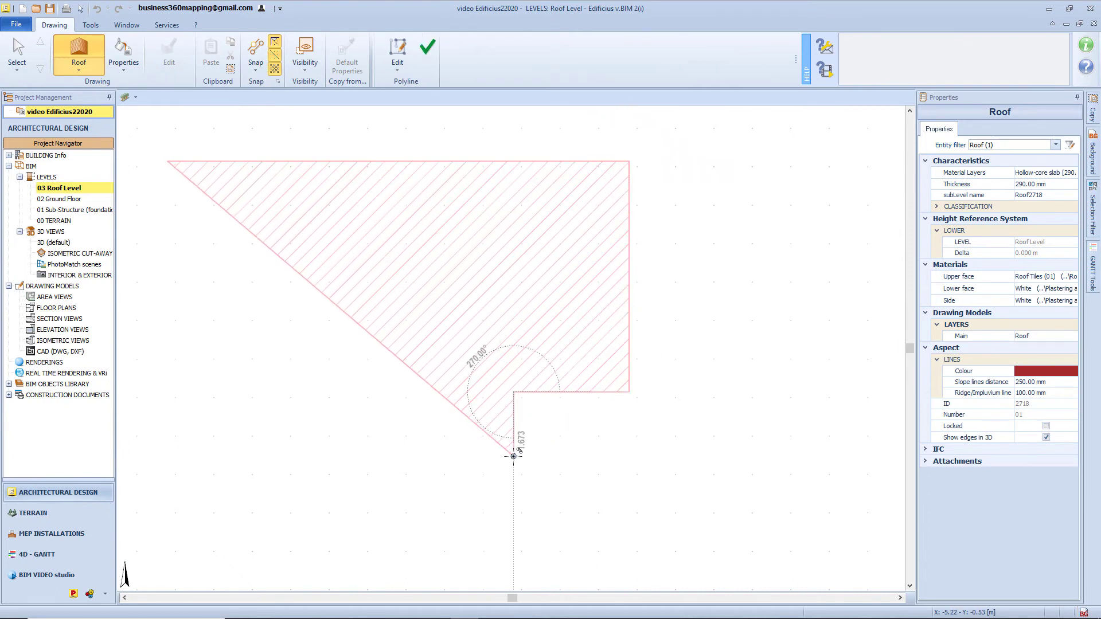
click(514, 584)
middle_drag(170, 584, 227, 553)
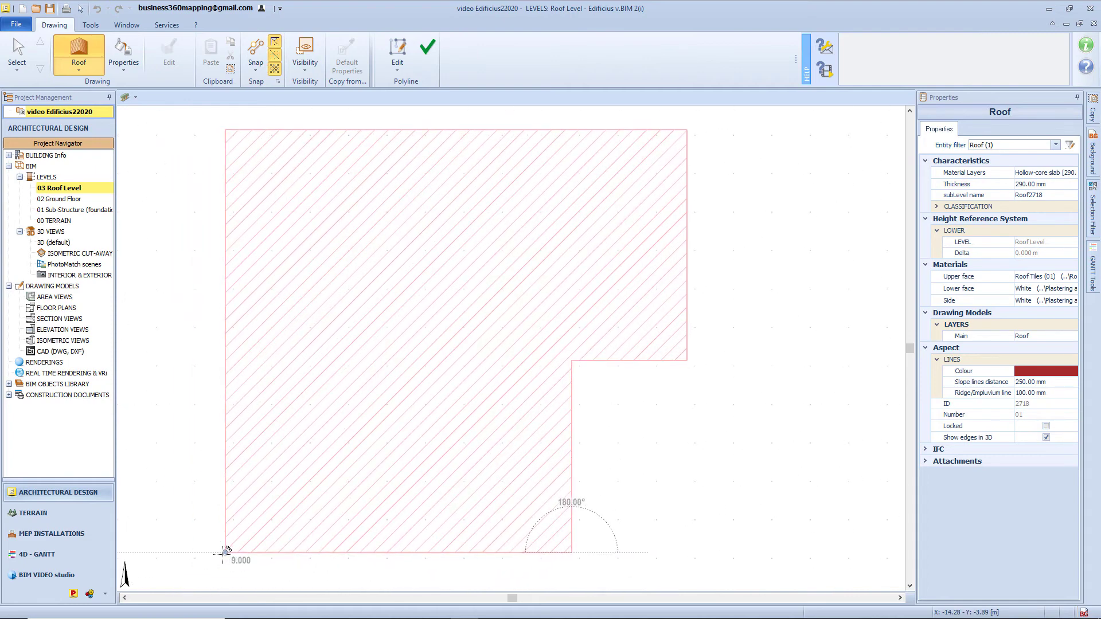
click(227, 552)
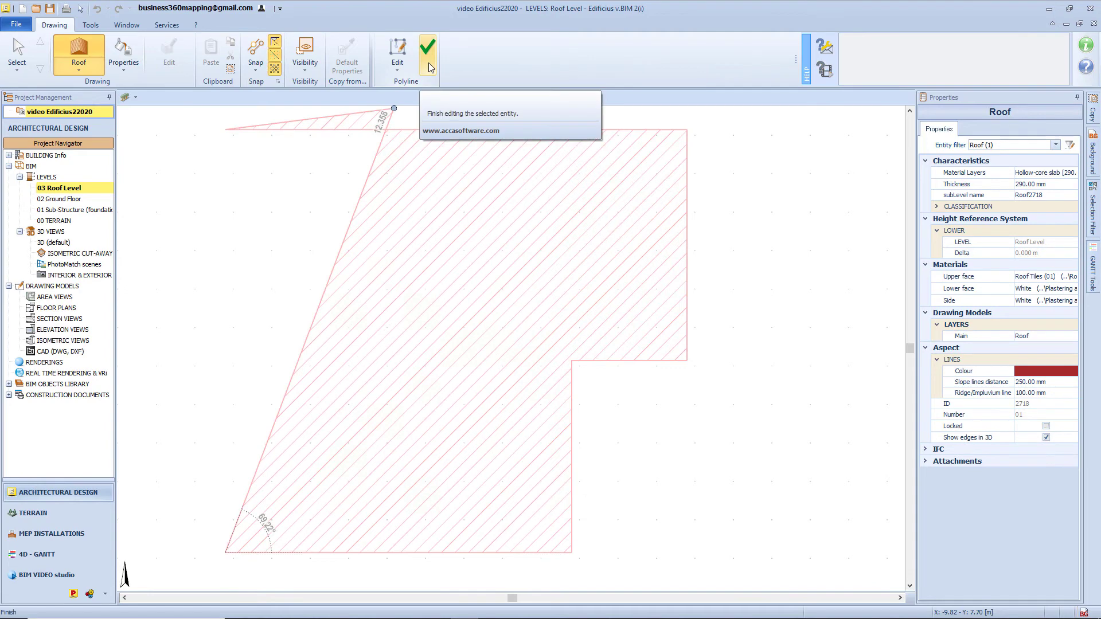
click(428, 47)
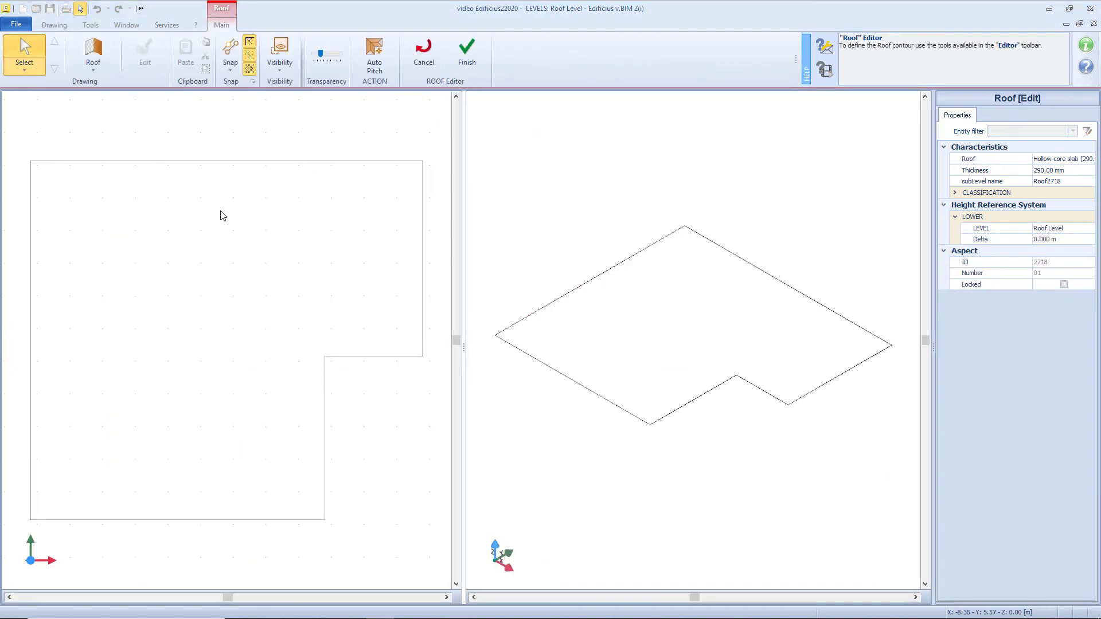
Choose the sloped roof pitch tool from the Roof dropdown in the Roof editor
click(94, 66)
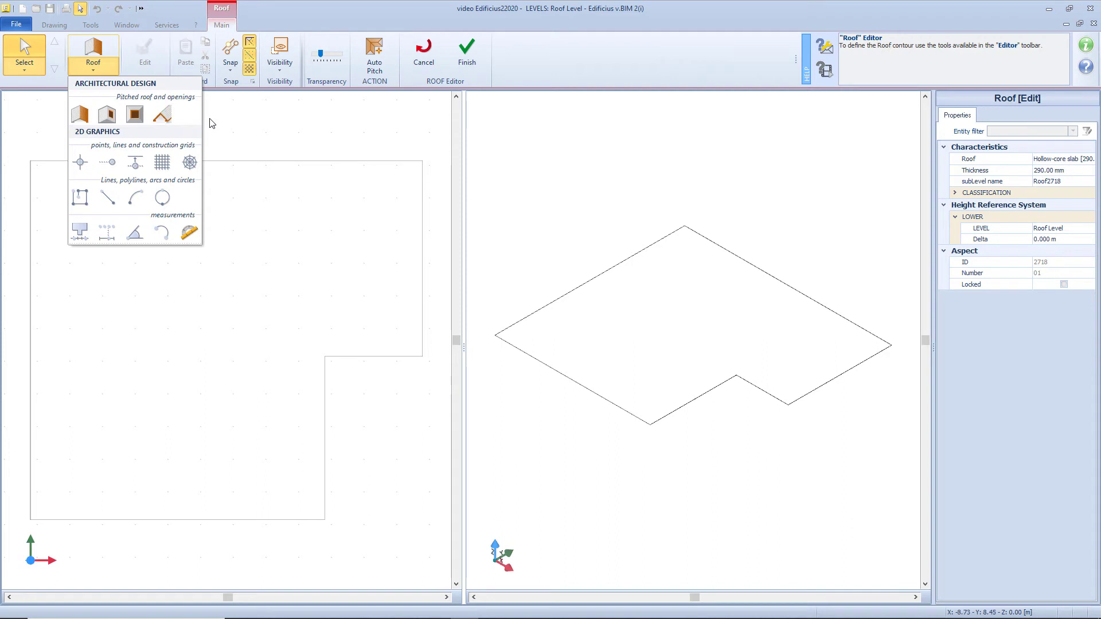
click(79, 114)
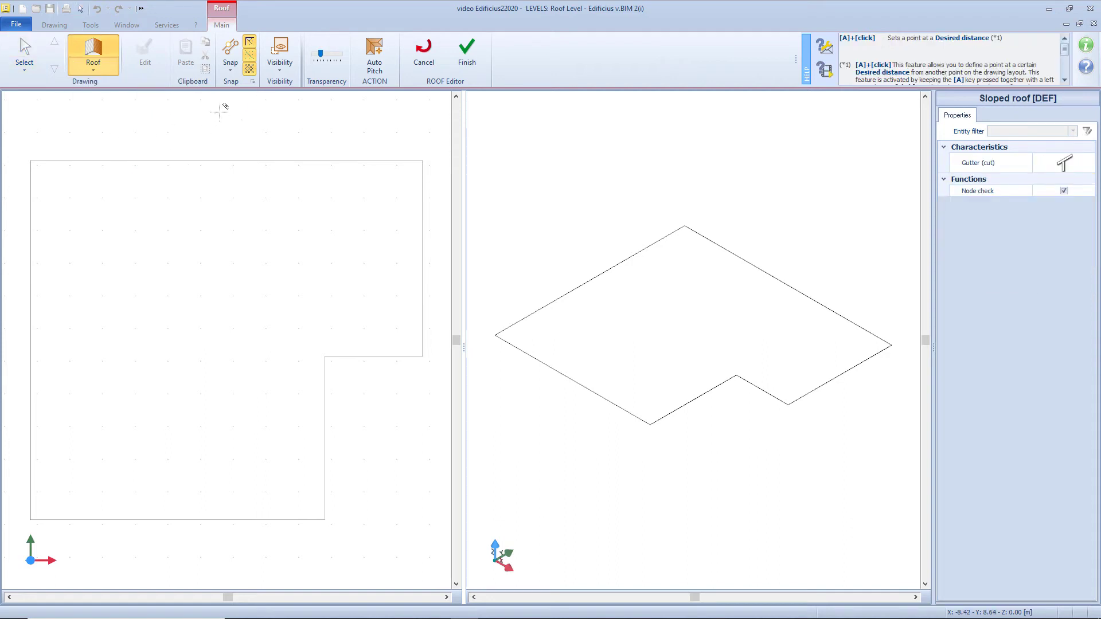
Enable Midpoint snap and draw the left sloped pitch from the top to the bottom midpoint
click(230, 63)
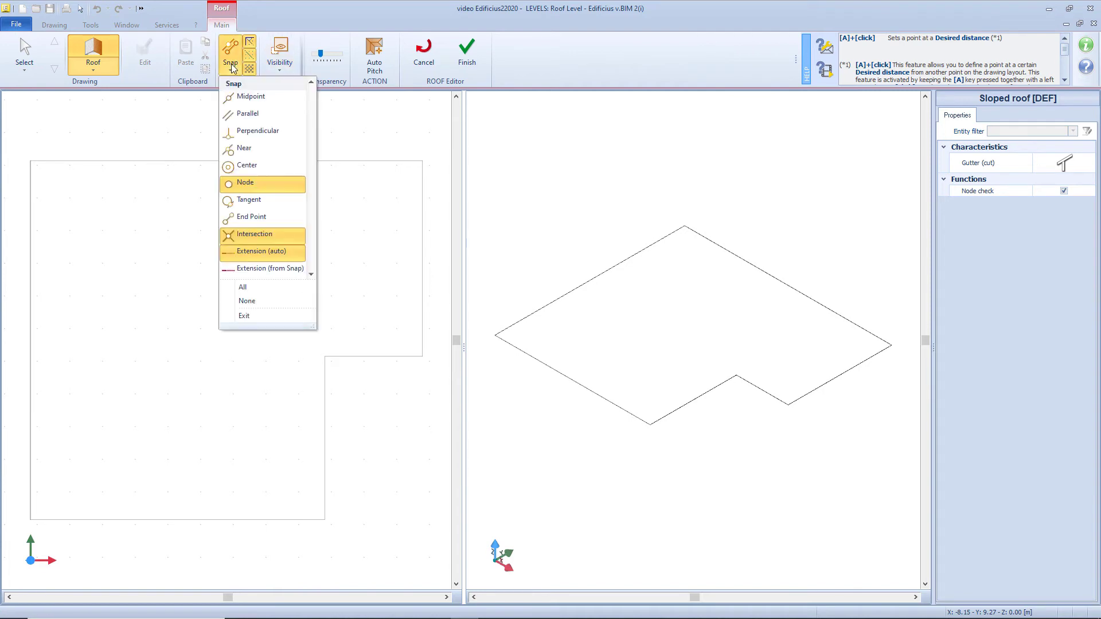
click(246, 113)
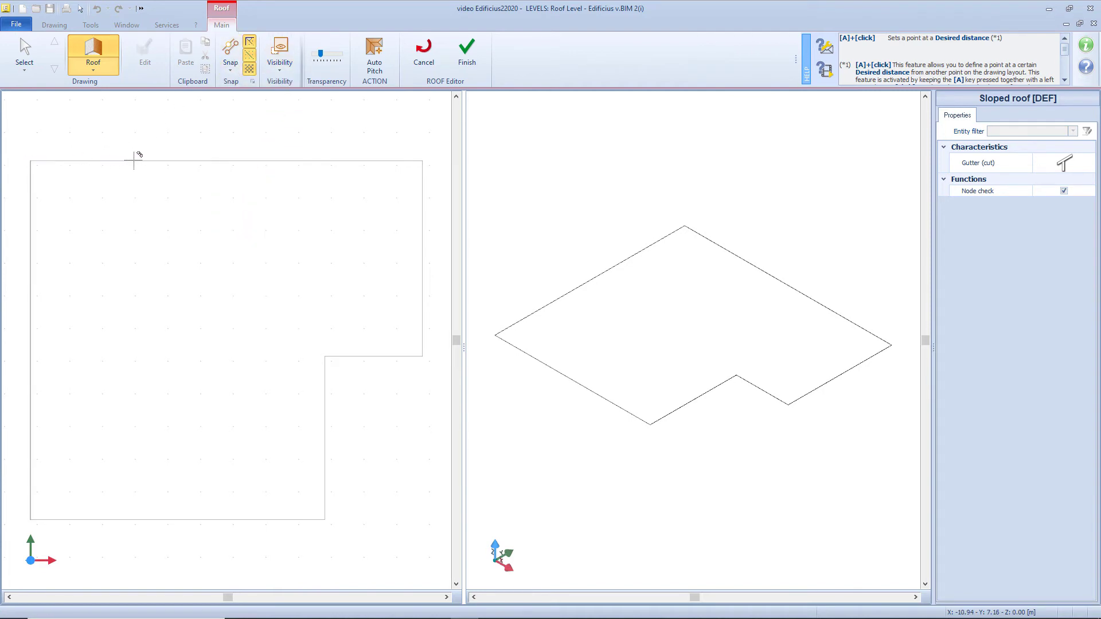
click(226, 161)
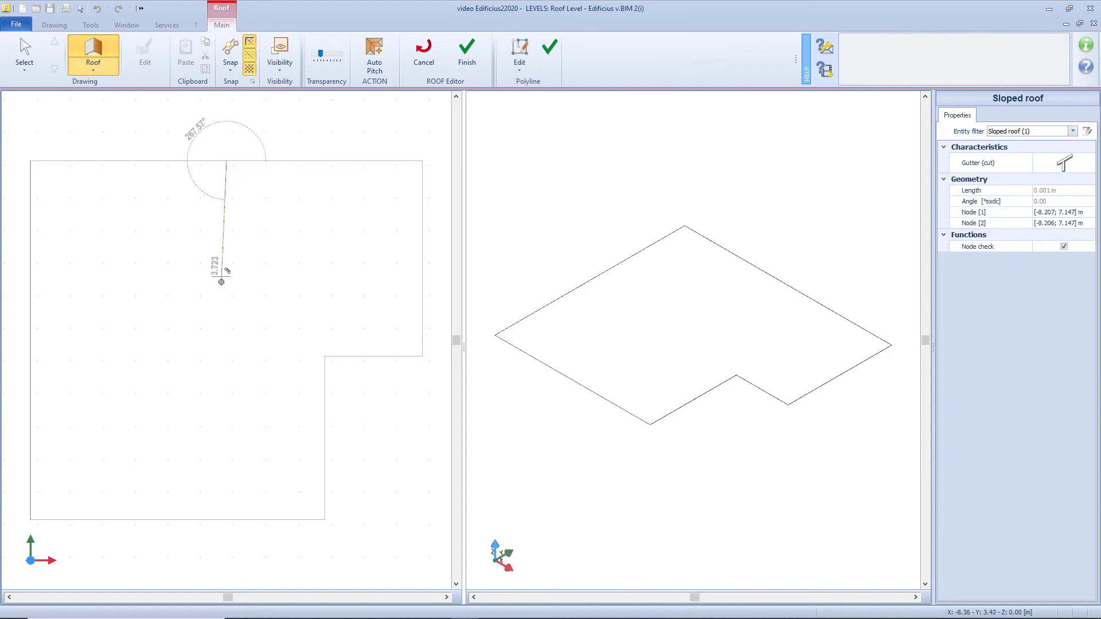
click(227, 519)
click(31, 519)
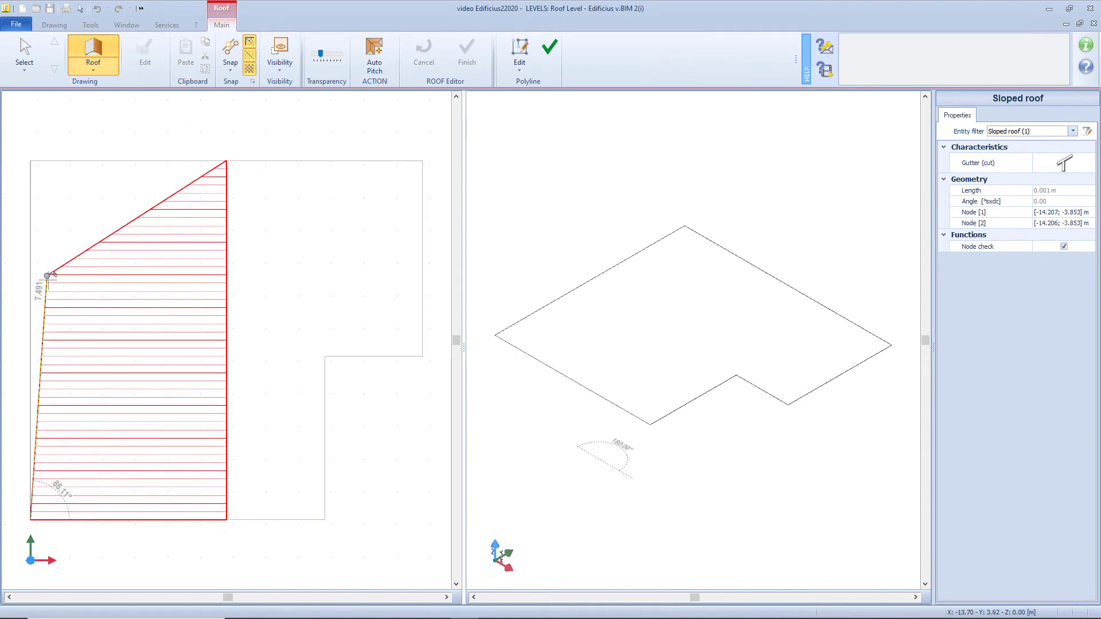
click(30, 160)
right_click(405, 107)
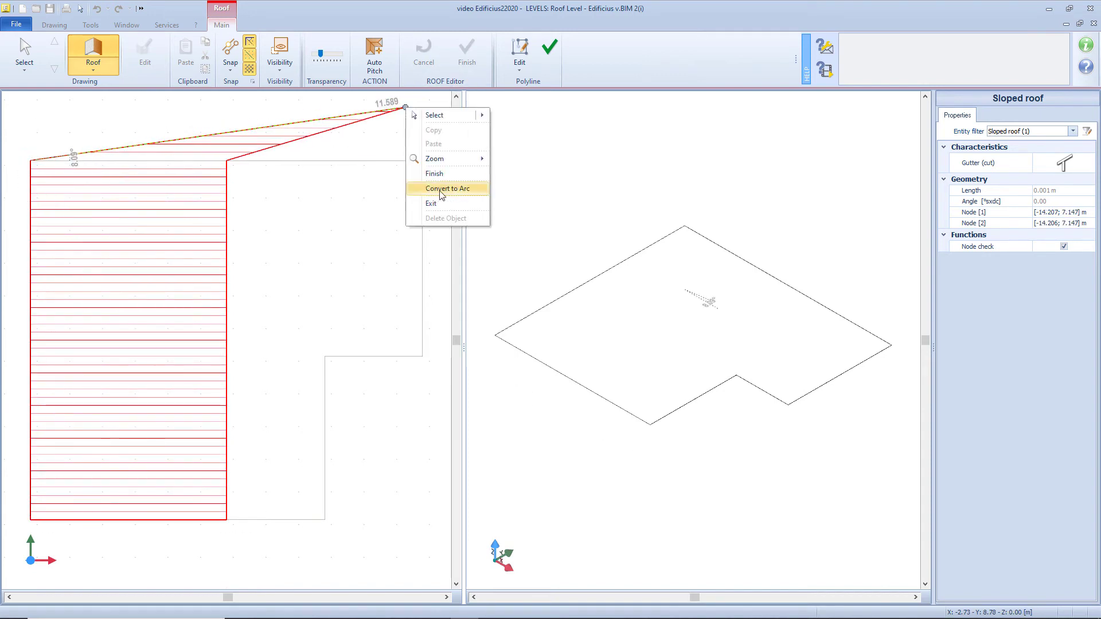
click(449, 181)
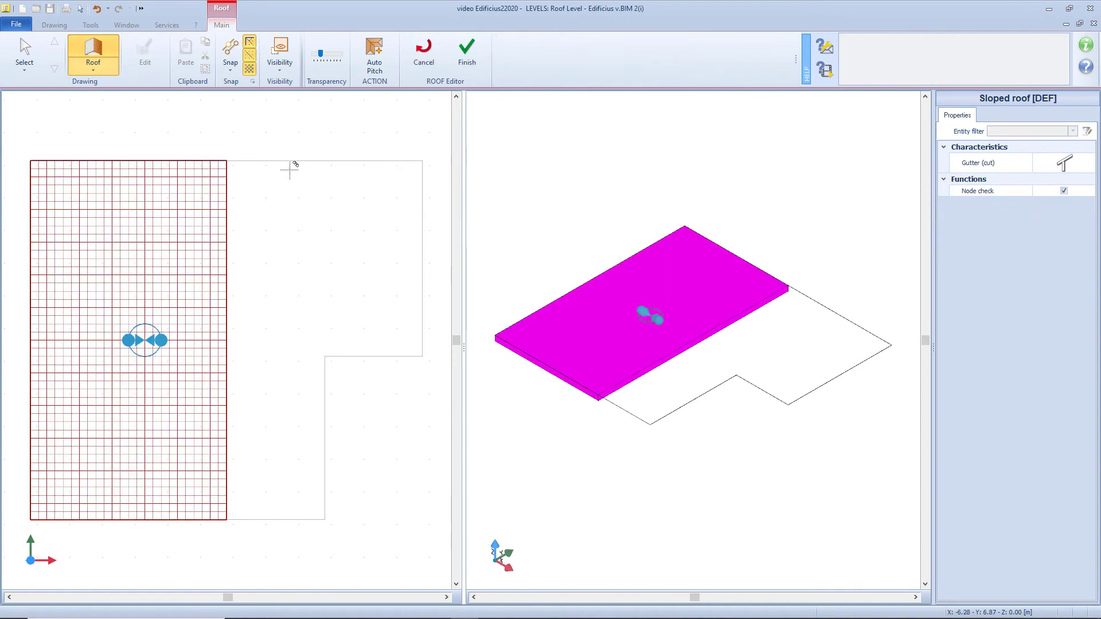
Draw the right sloped pitch around the notched right half of the outline
click(227, 160)
click(422, 160)
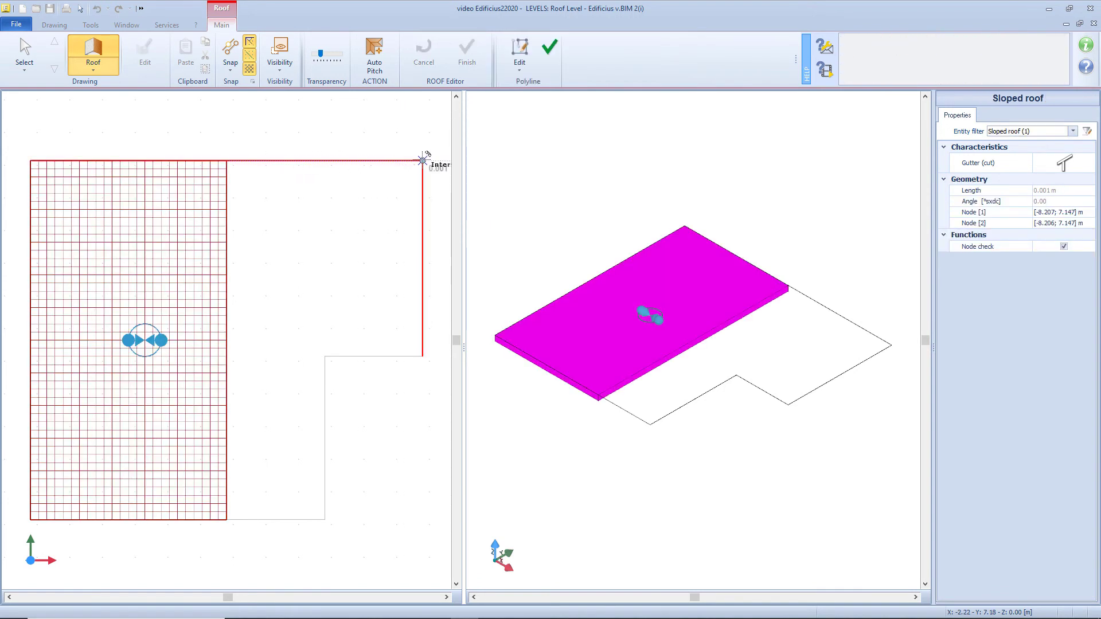
click(423, 356)
click(325, 356)
click(324, 519)
click(228, 520)
click(549, 56)
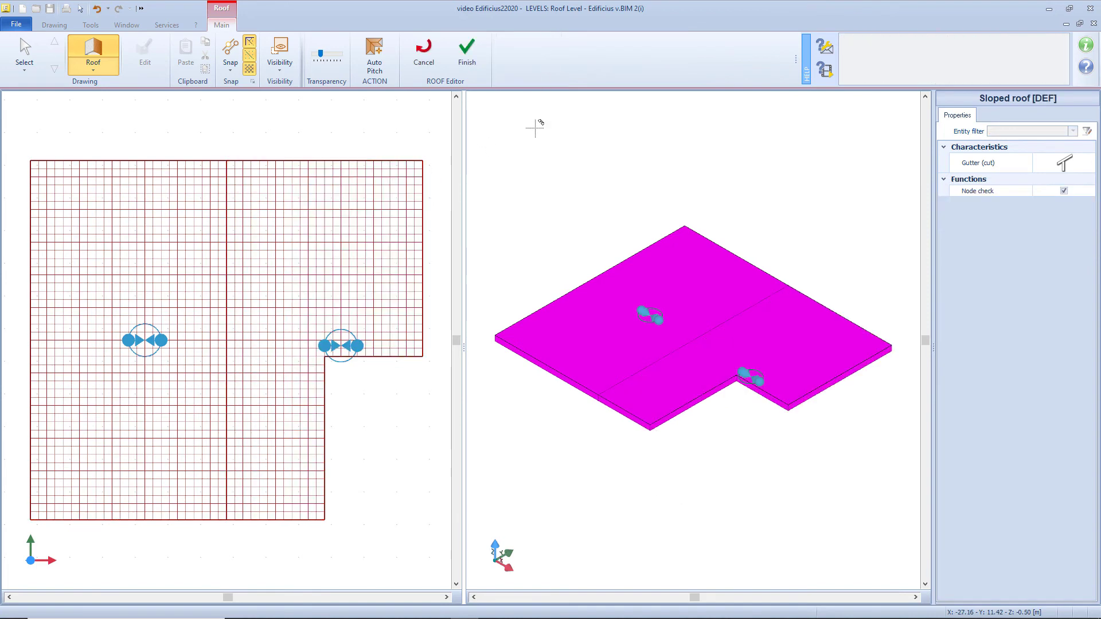
Move the P1/P2 grips of both pitches up to the top edge and corners
click(24, 53)
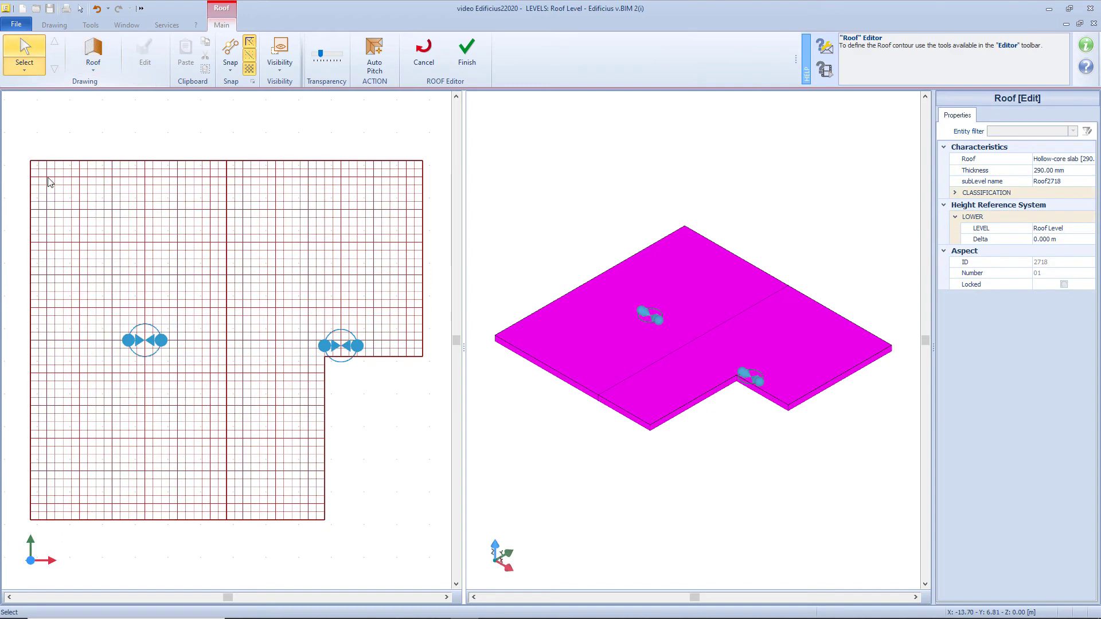
click(139, 338)
drag(161, 341, 30, 161)
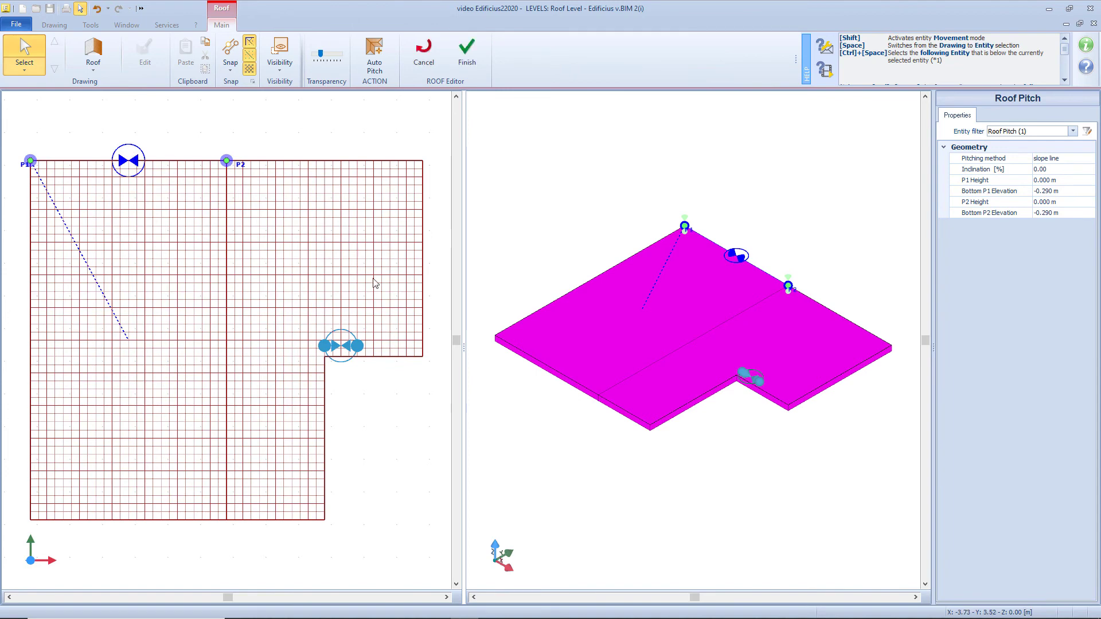
click(358, 346)
drag(358, 346, 226, 161)
drag(325, 346, 422, 160)
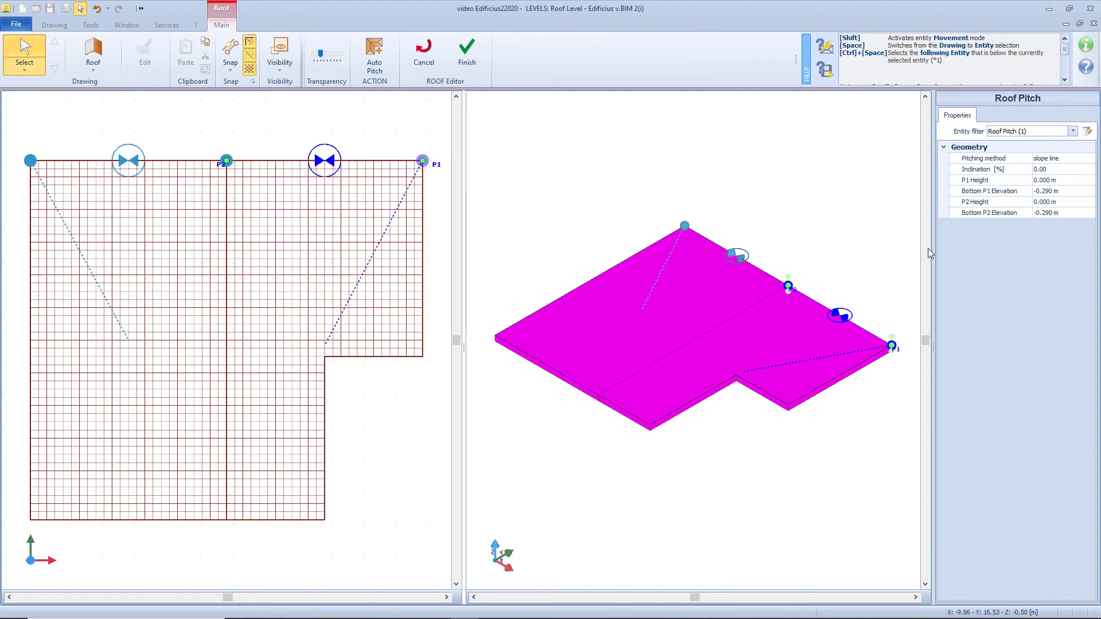
Set P2 Height to 1.500 on both the right and left pitches
click(997, 206)
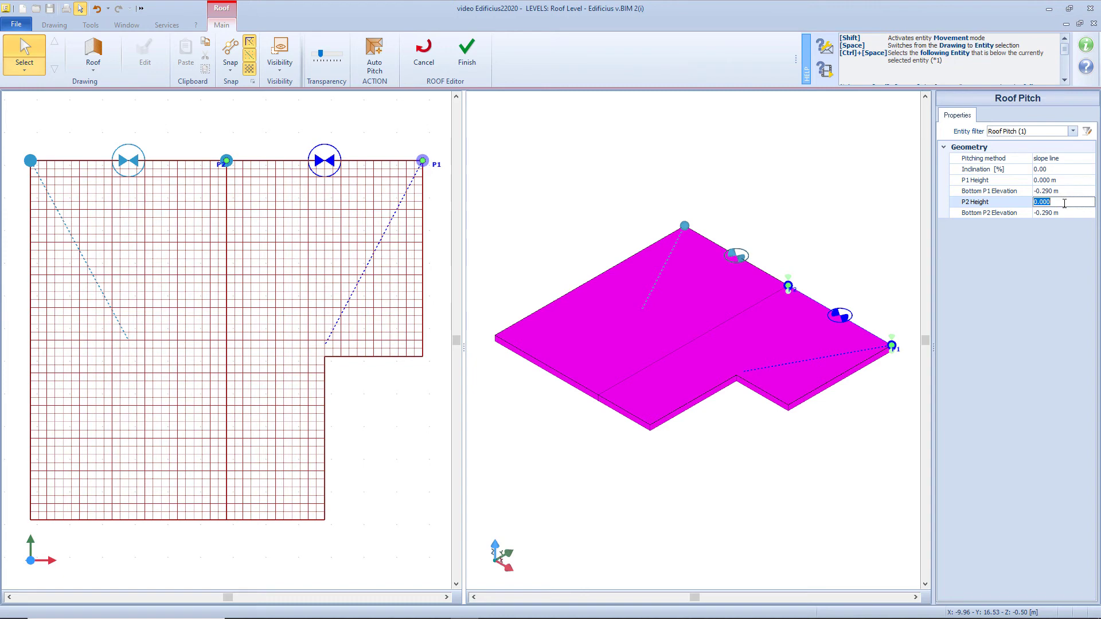
text(1.5)
key(Return)
click(740, 258)
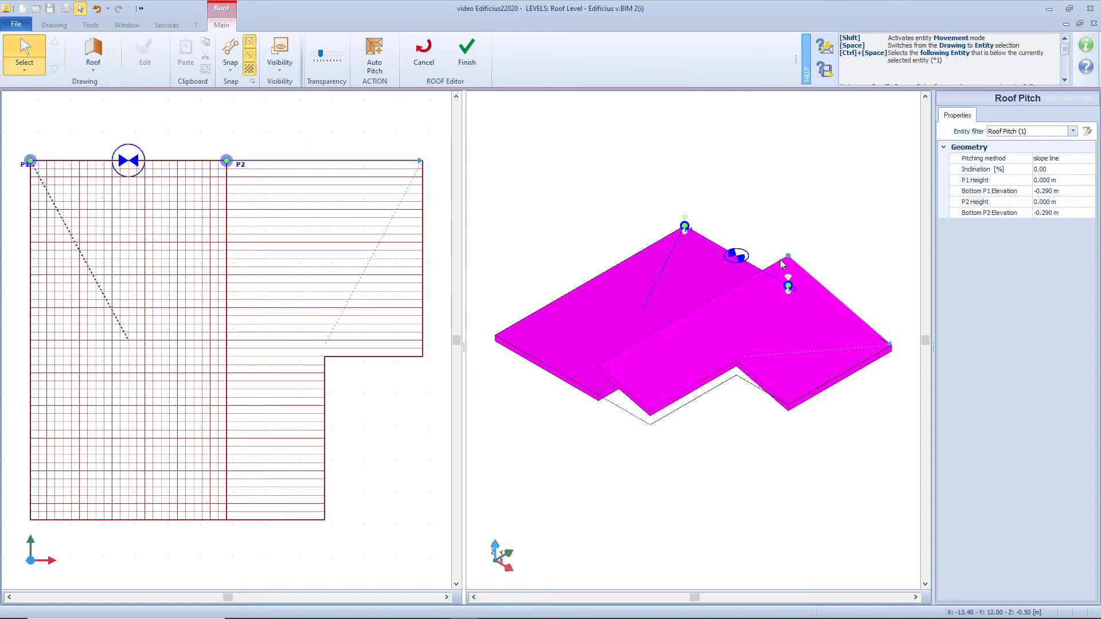
click(1037, 206)
text(1.5)
key(Return)
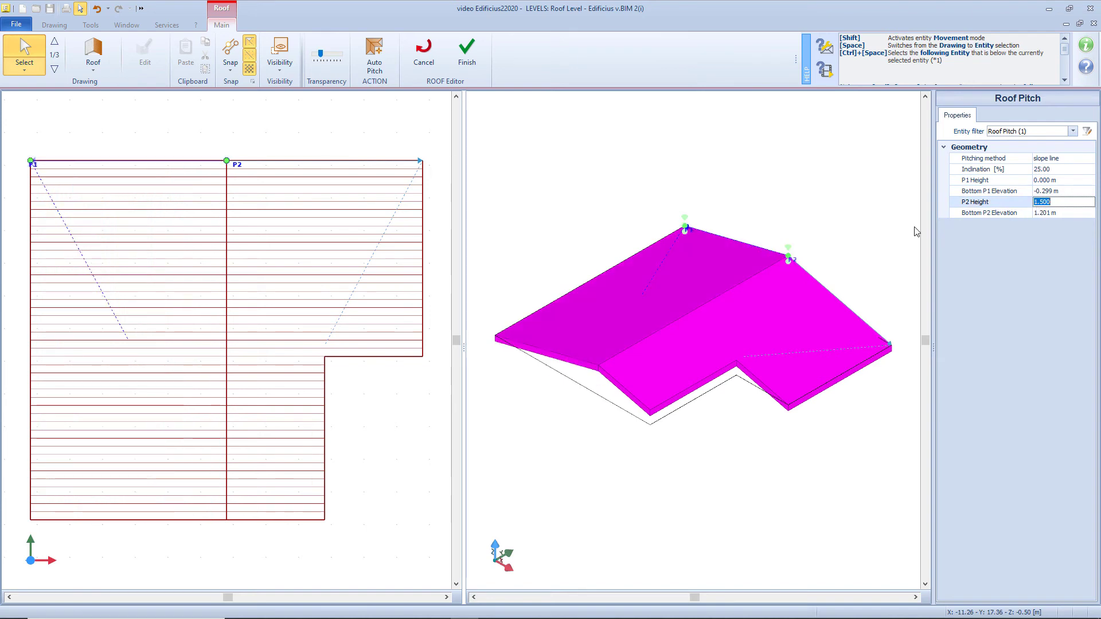
Inspect the slopes in 3D and raise the pitch's P2 and P1 points
mouse_move(865, 256)
middle_down()
mouse_move(809, 266)
mouse_move(700, 234)
mouse_move(695, 352)
mouse_move(578, 261)
middle_up()
scroll(711, 334, up, 4)
scroll(577, 260, down, 1)
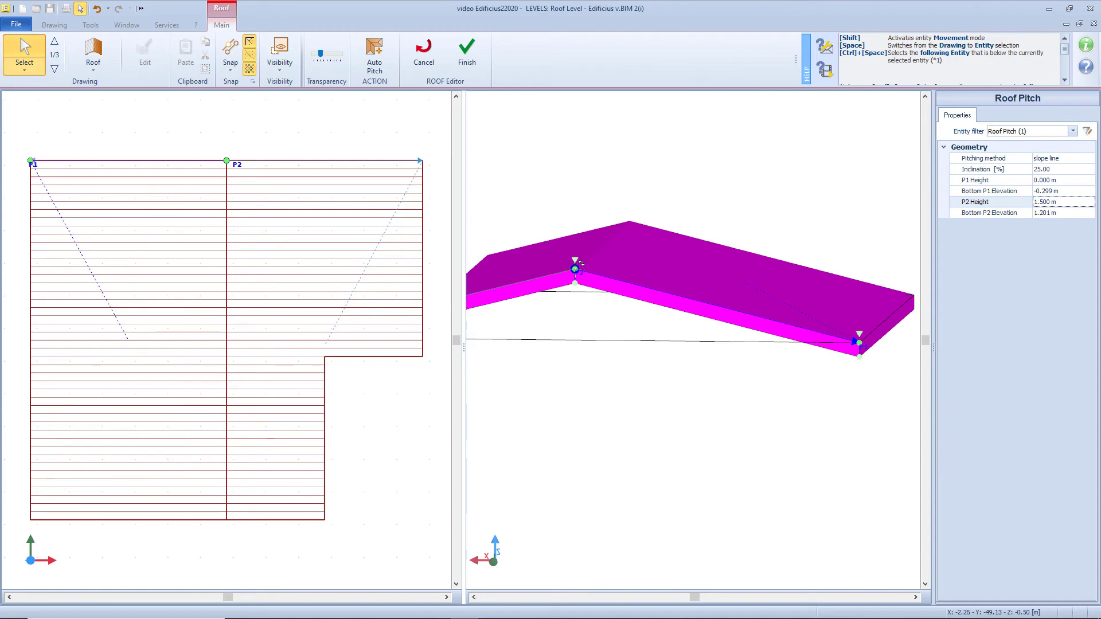
mouse_move(575, 269)
mouse_down()
mouse_move(575, 223)
mouse_move(575, 295)
mouse_move(576, 268)
mouse_up()
mouse_move(575, 269)
mouse_down()
mouse_move(580, 214)
mouse_move(598, 182)
mouse_move(717, 228)
mouse_move(706, 213)
mouse_move(634, 265)
mouse_move(575, 269)
mouse_up()
key(Tab)
Switch pitching to 'through 3 points' and raise P1 to the adjacent ridge height
click(1077, 161)
click(1089, 158)
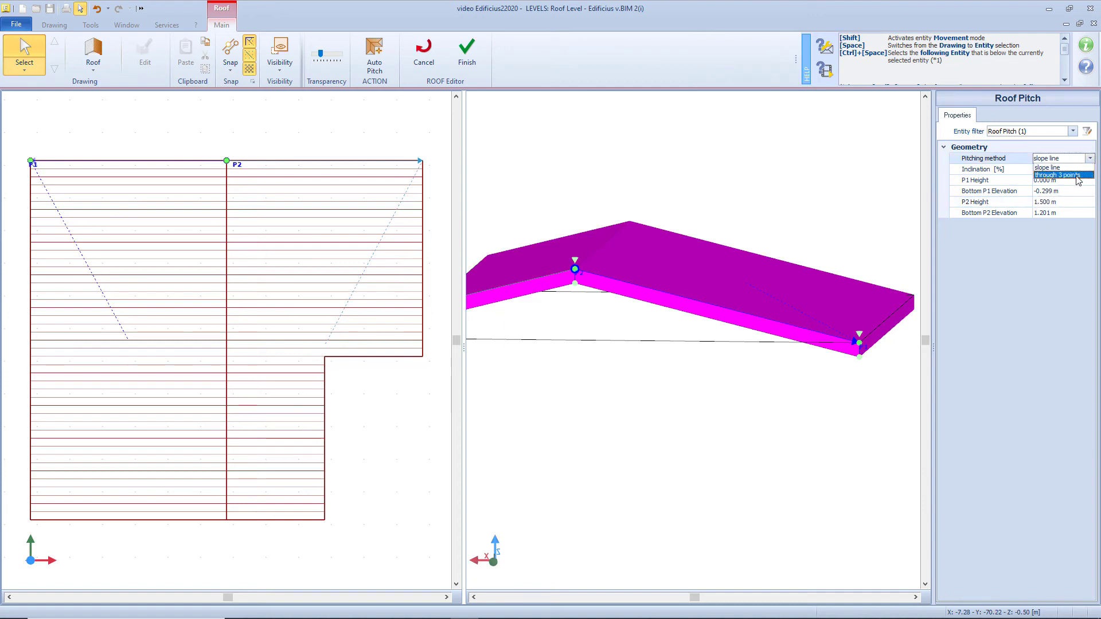
click(1078, 178)
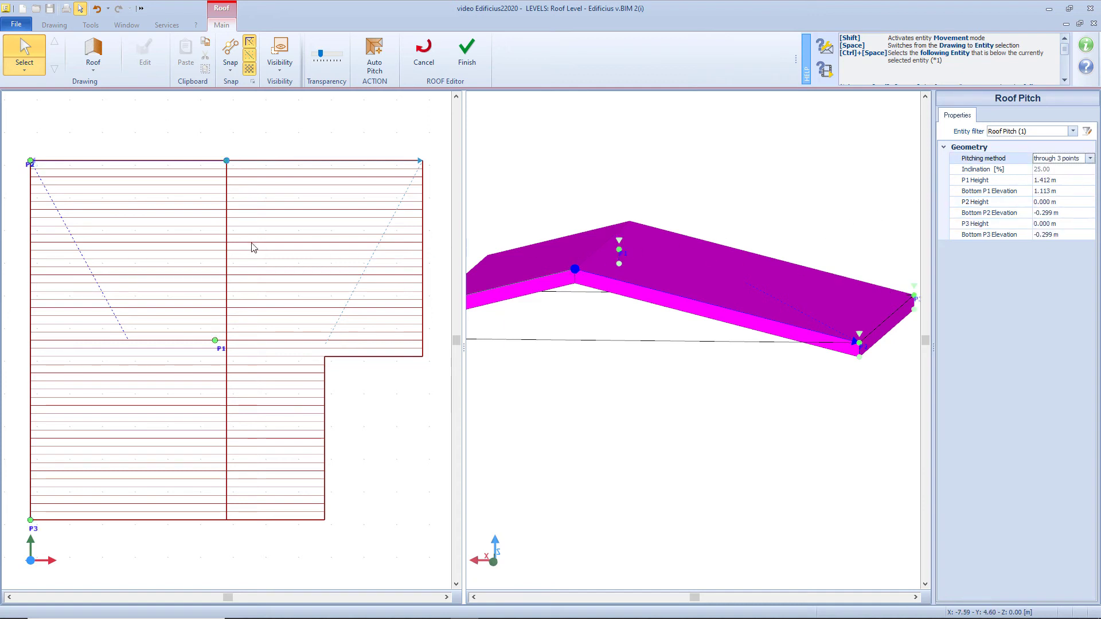
middle_drag(217, 342, 248, 332)
scroll(252, 328, down, 3)
drag(248, 328, 255, 237)
scroll(579, 273, up, 5)
scroll(585, 277, down, 3)
mouse_move(582, 273)
mouse_down()
mouse_move(583, 246)
mouse_move(583, 287)
mouse_move(582, 272)
mouse_up()
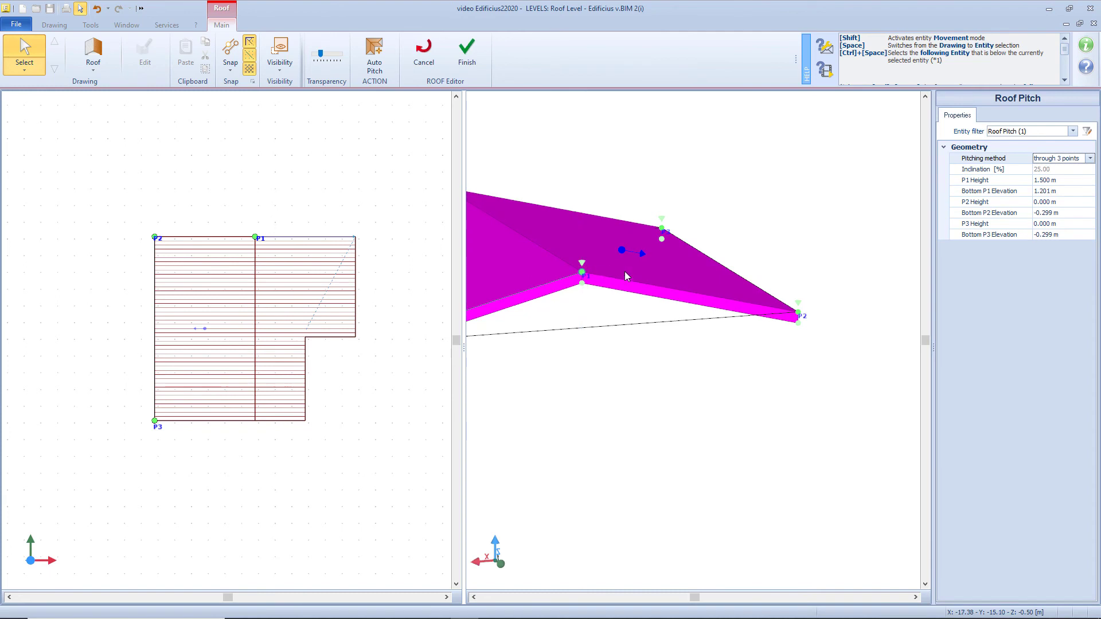
Return the pitching method to 'slope line' and choose the Sloped Roof hole tool
click(1090, 158)
click(1059, 170)
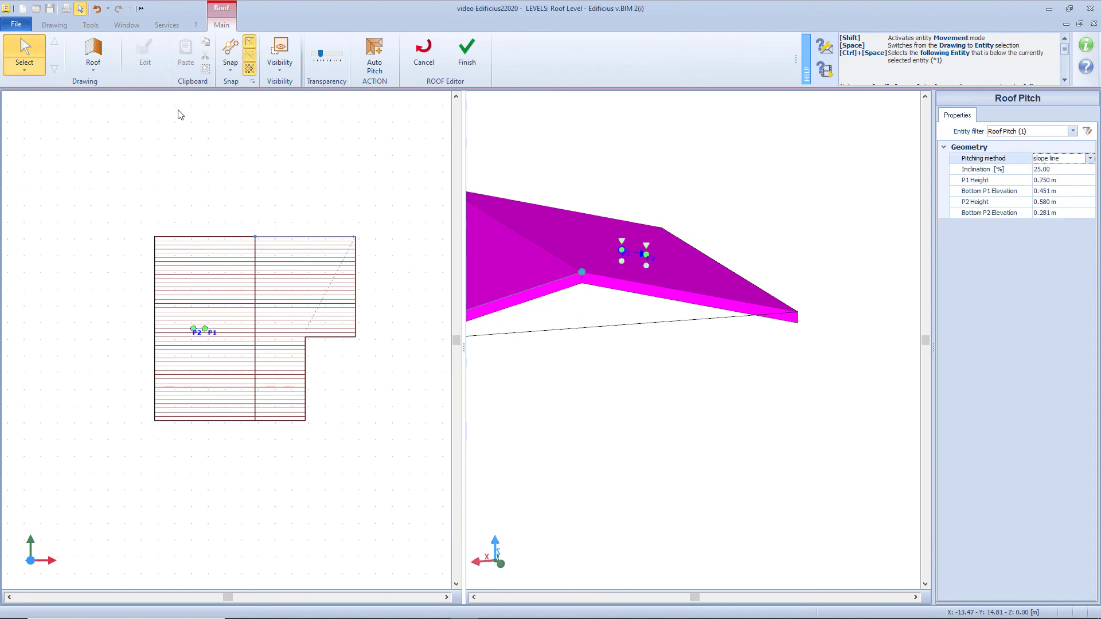
click(93, 53)
click(103, 114)
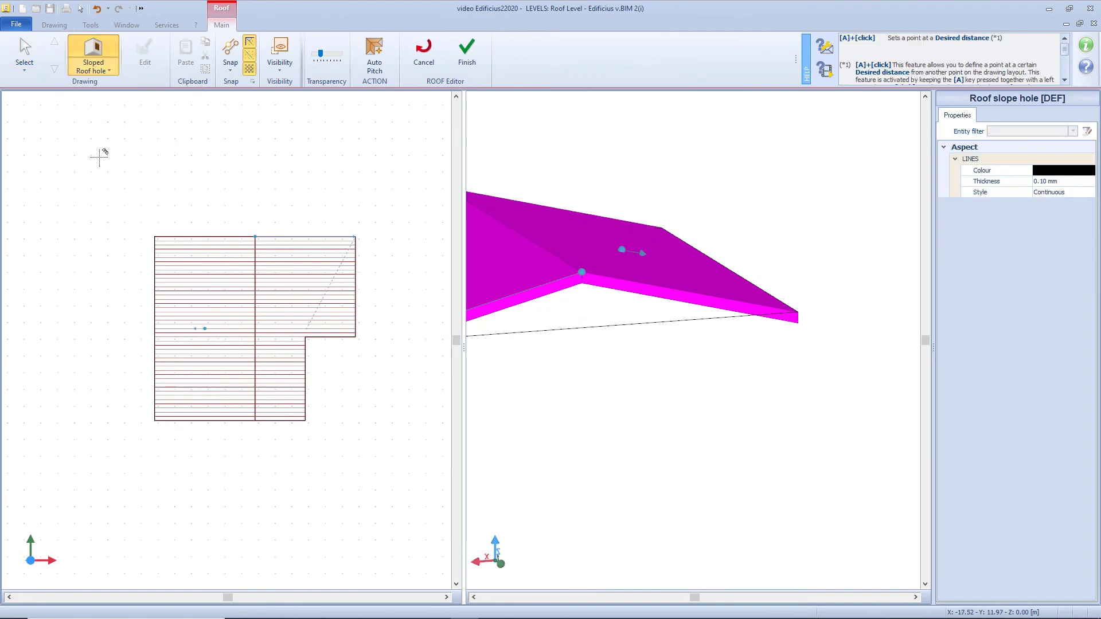
Cut a four-corner rectangular opening in the upper-left area of the left pitch
scroll(179, 258, up, 5)
click(181, 241)
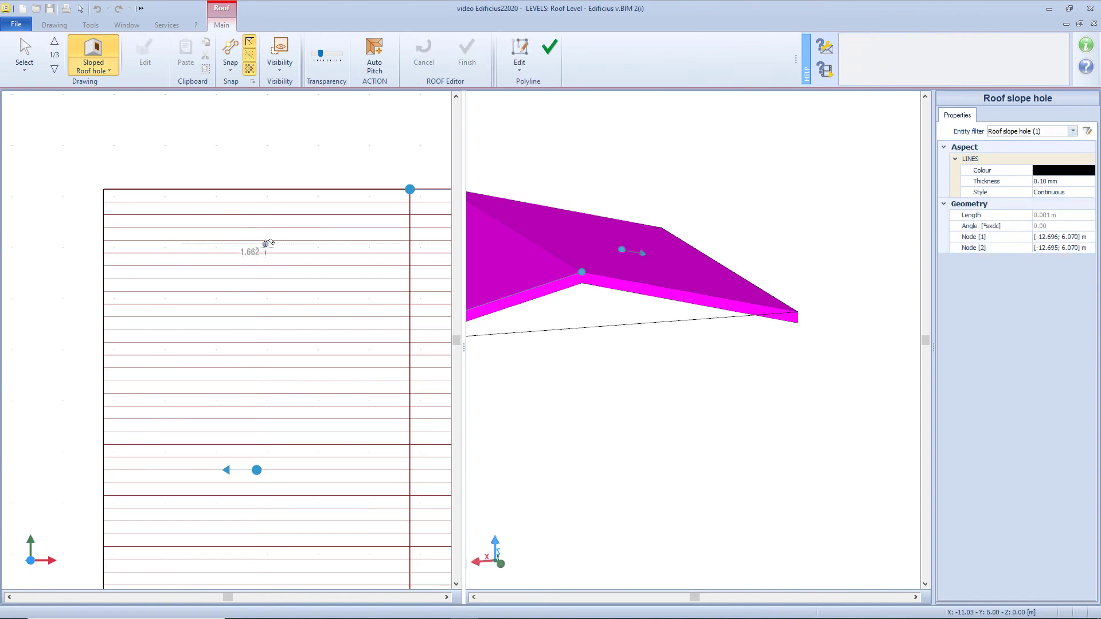
click(258, 245)
click(258, 296)
click(175, 294)
click(550, 47)
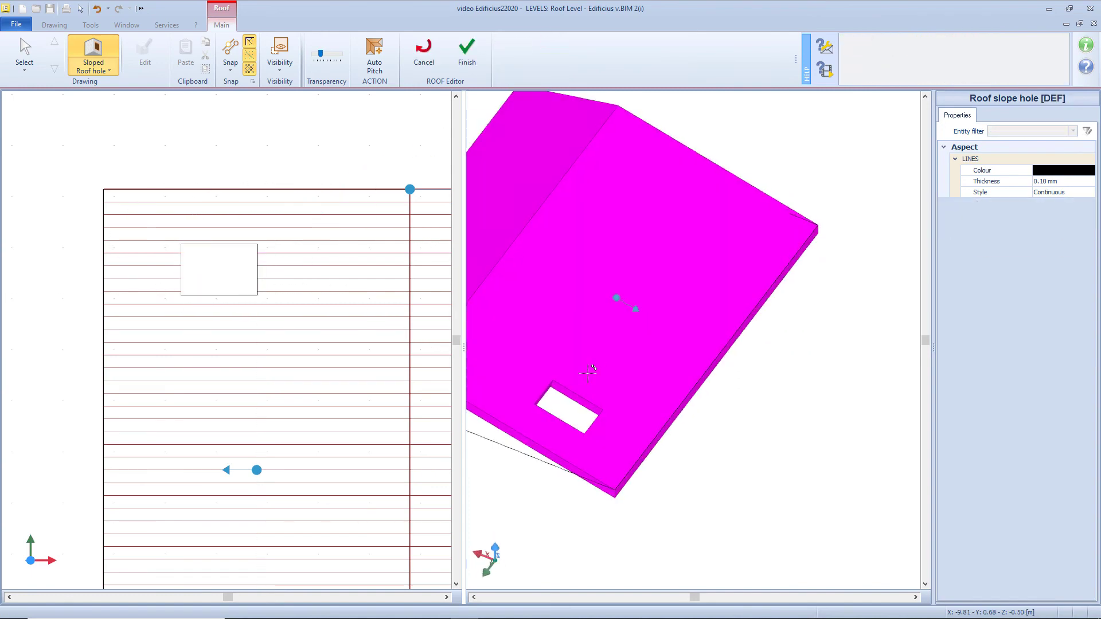
Pick Eave from the roof elements dropdown
scroll(599, 357, up, 5)
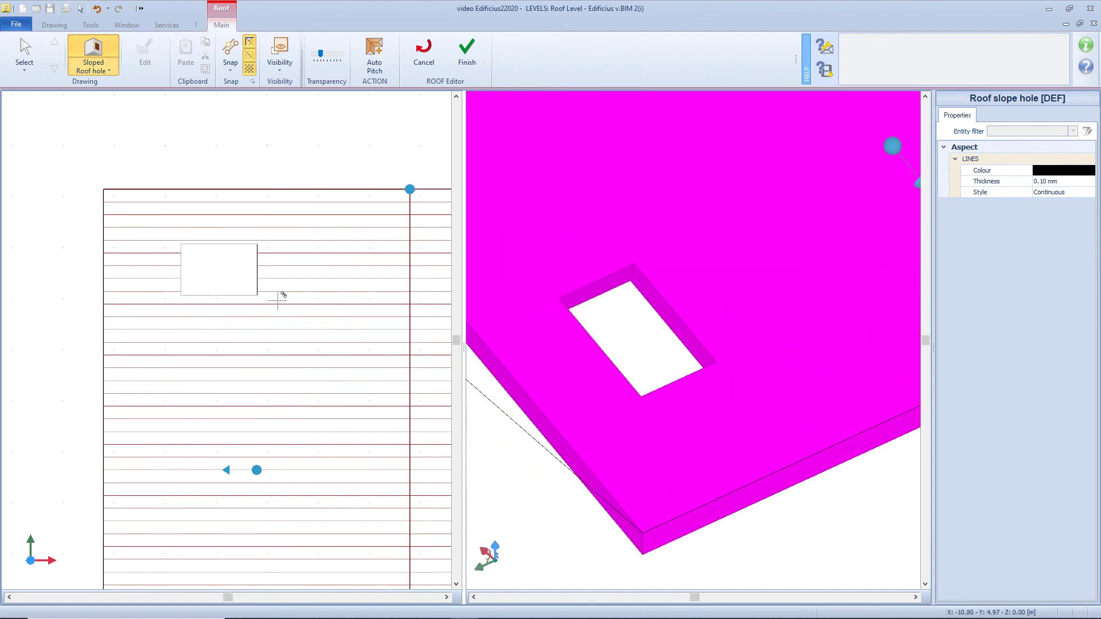
scroll(174, 259, down, 2)
click(107, 71)
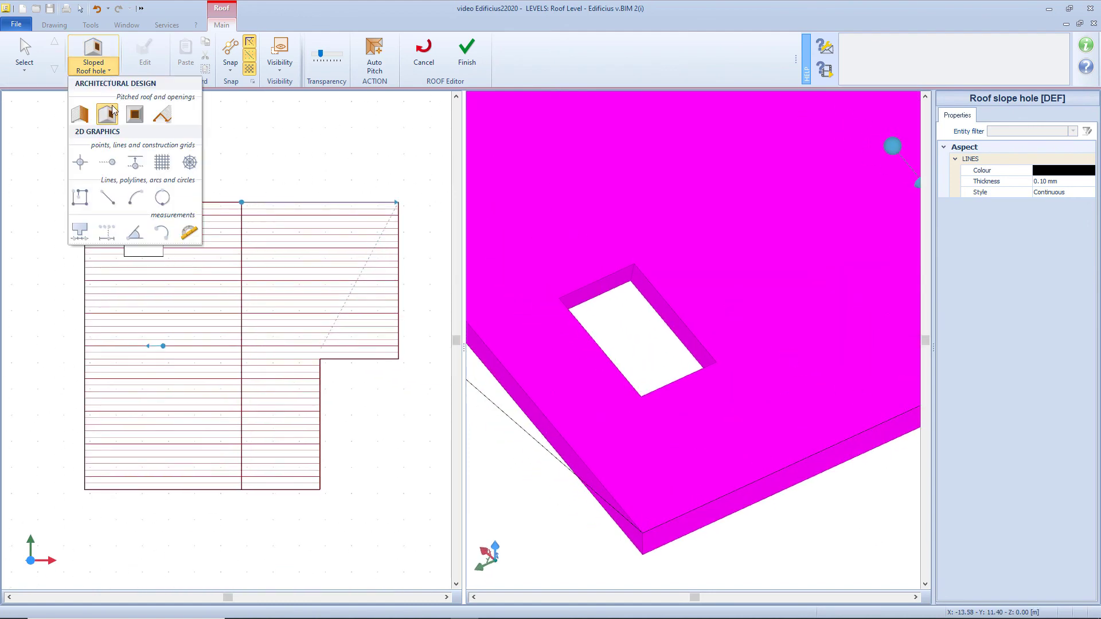
click(161, 114)
Add an eave along the roof's left edge and select it
click(399, 244)
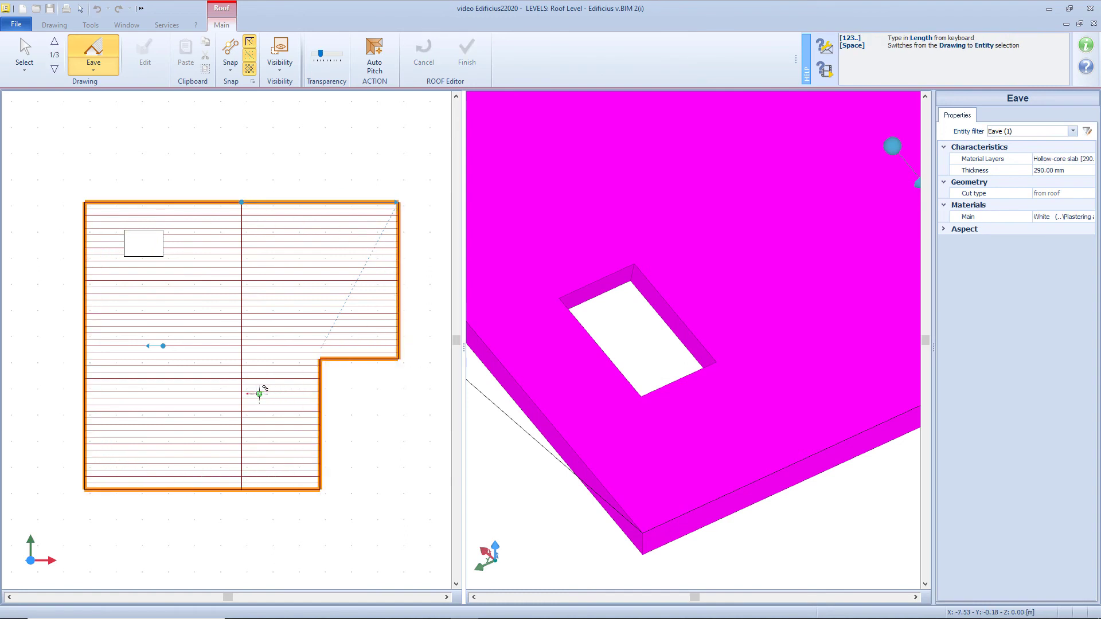
click(124, 359)
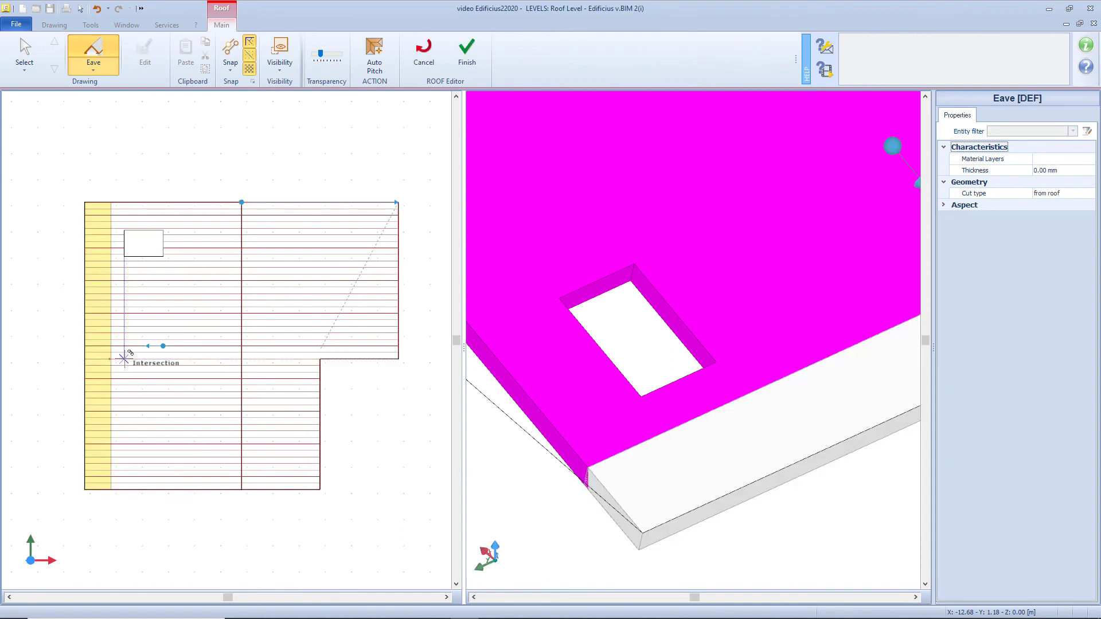
key(Escape)
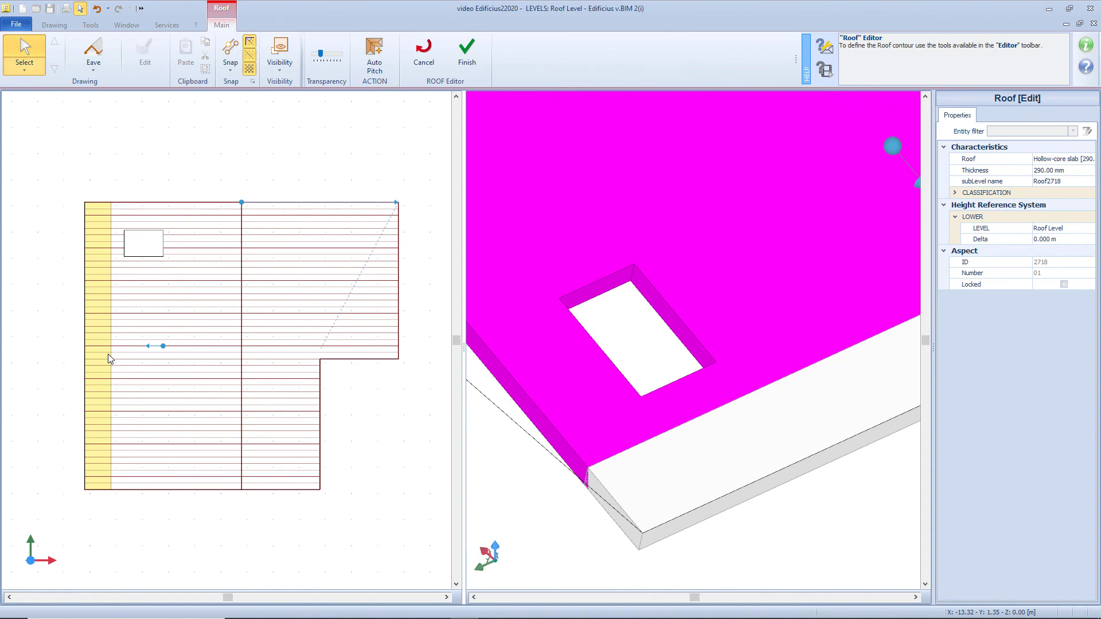
click(108, 358)
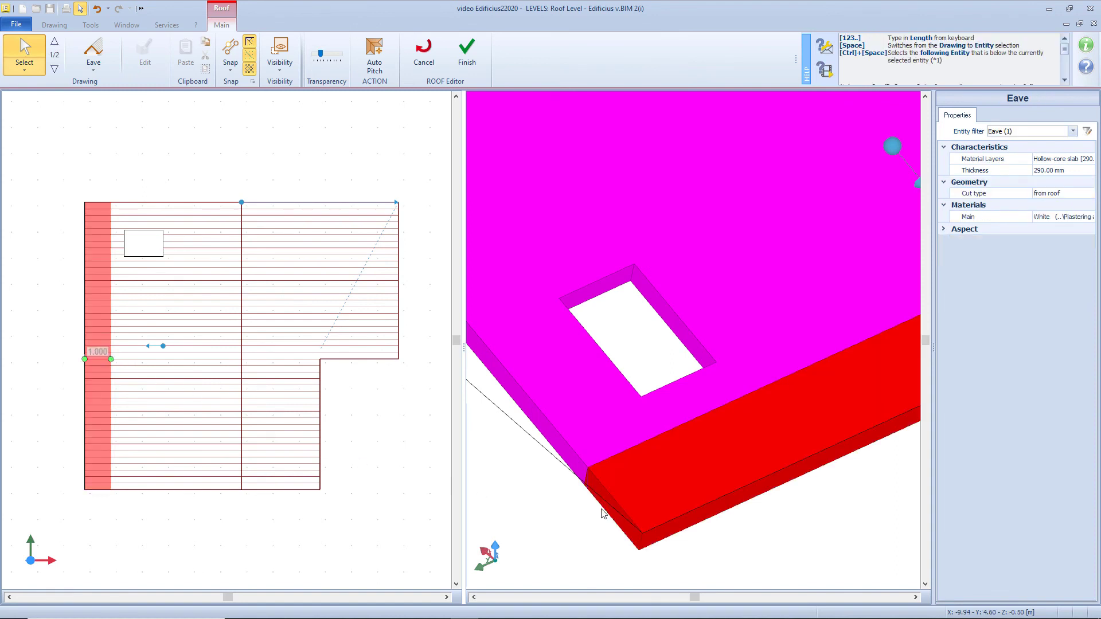
Set the eave's Cut type to horizontal and check the corner in 3D
click(1058, 159)
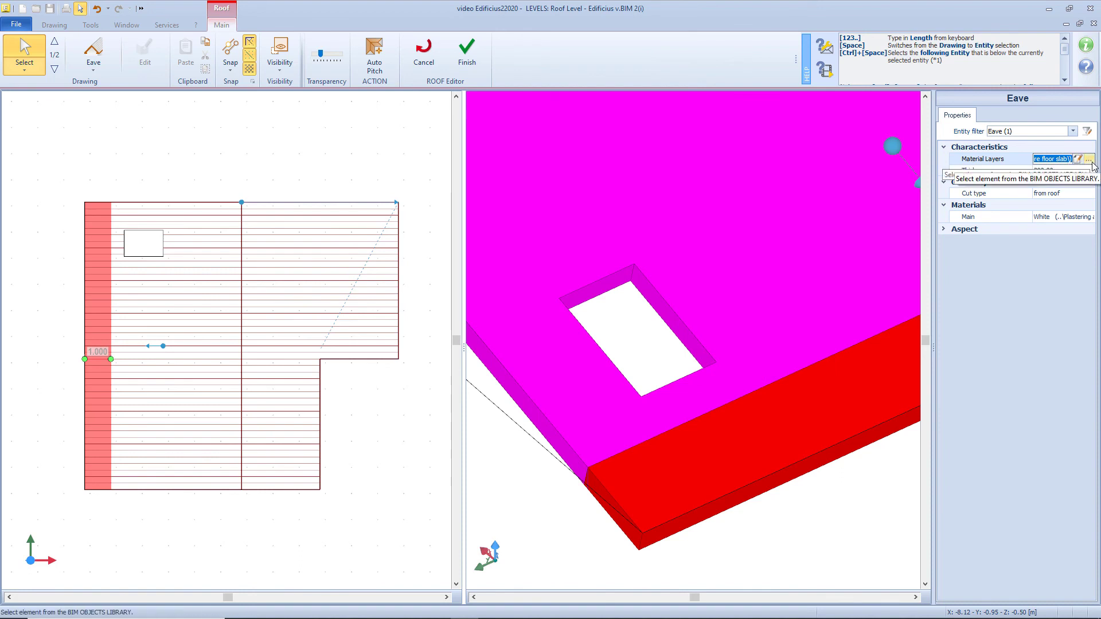
click(1066, 193)
click(1089, 193)
click(1045, 213)
scroll(645, 481, up, 4)
middle_drag(647, 476, 688, 373)
shift+middle_drag(688, 373, 729, 352)
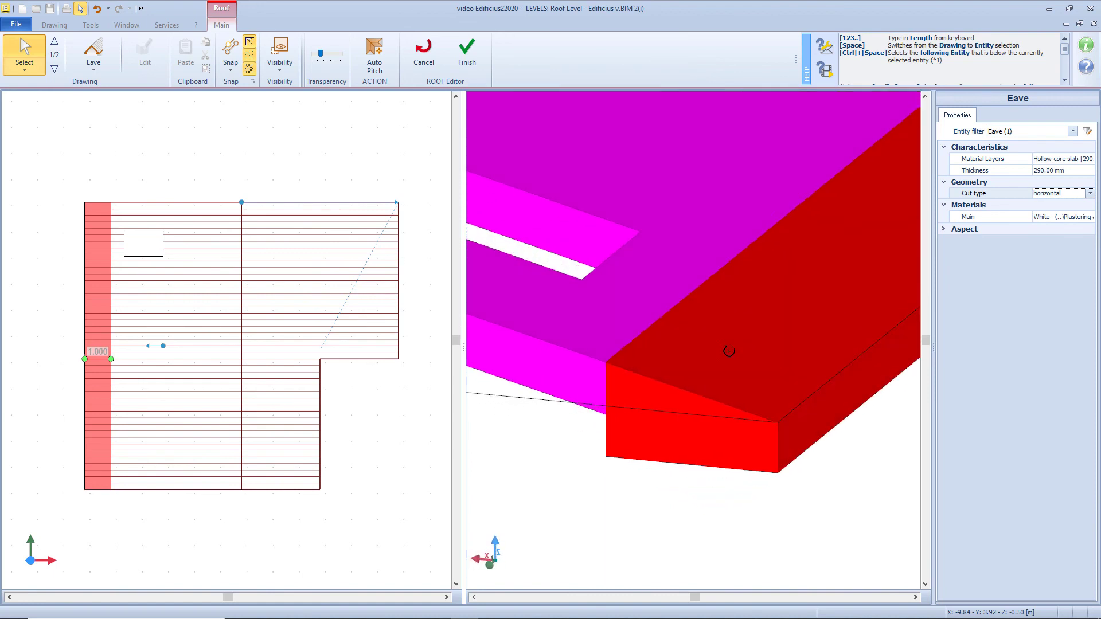
scroll(728, 351, down, 6)
click(724, 389)
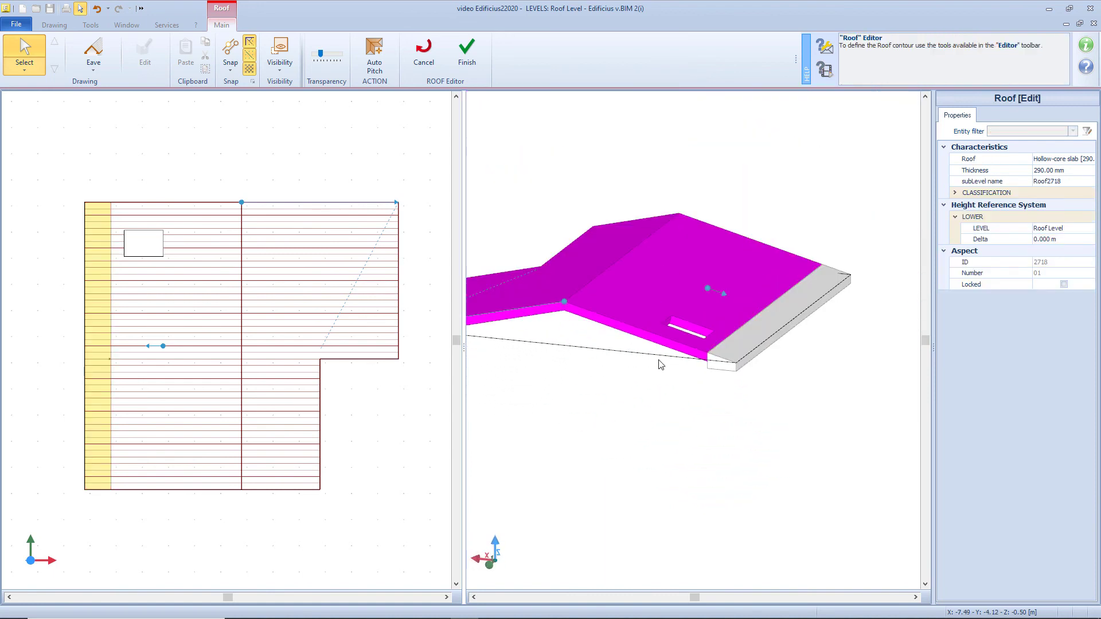
Finish the roof, view it in 3D, then reopen it with Edit Roof
click(466, 63)
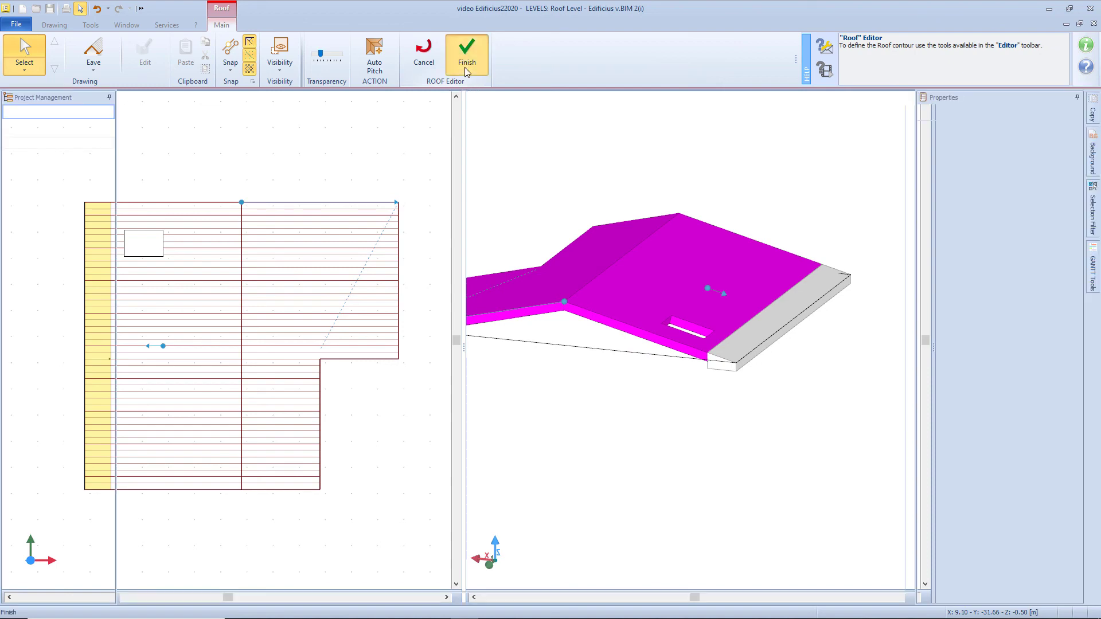
middle_drag(809, 384, 762, 464)
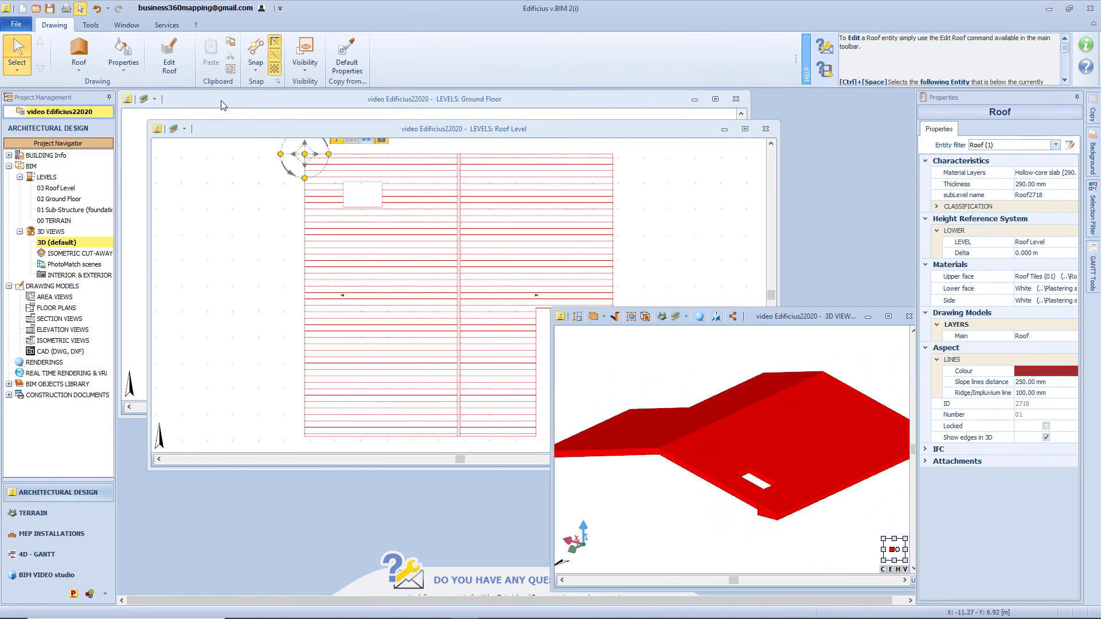
click(170, 63)
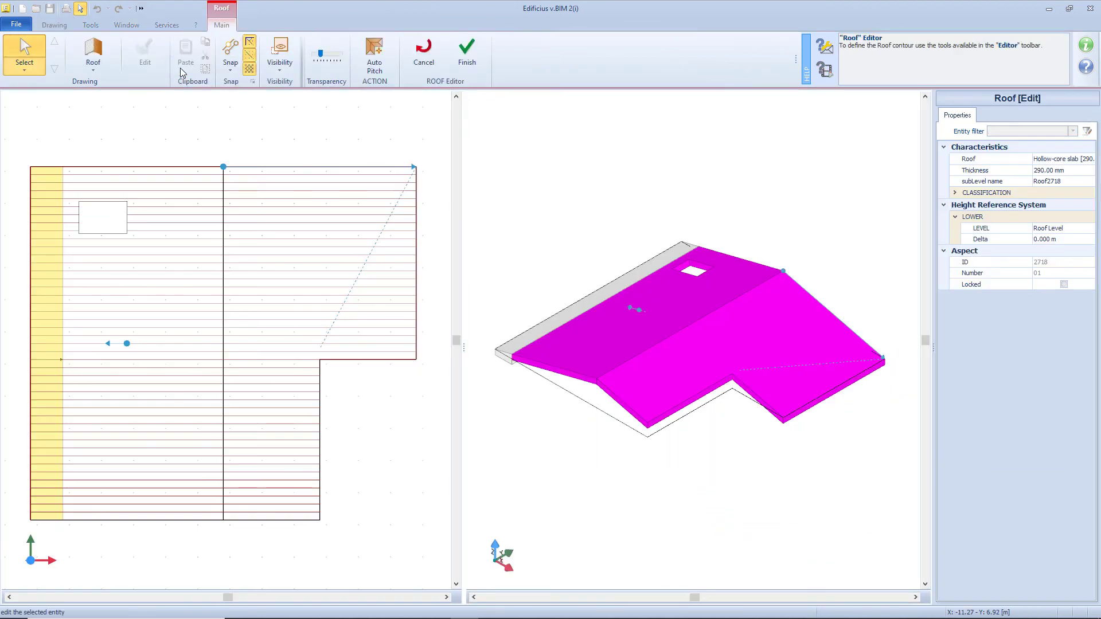
Window-select all slopes, the opening and the eave in plan and delete them
drag(438, 560, 24, 151)
right_click(78, 181)
click(100, 248)
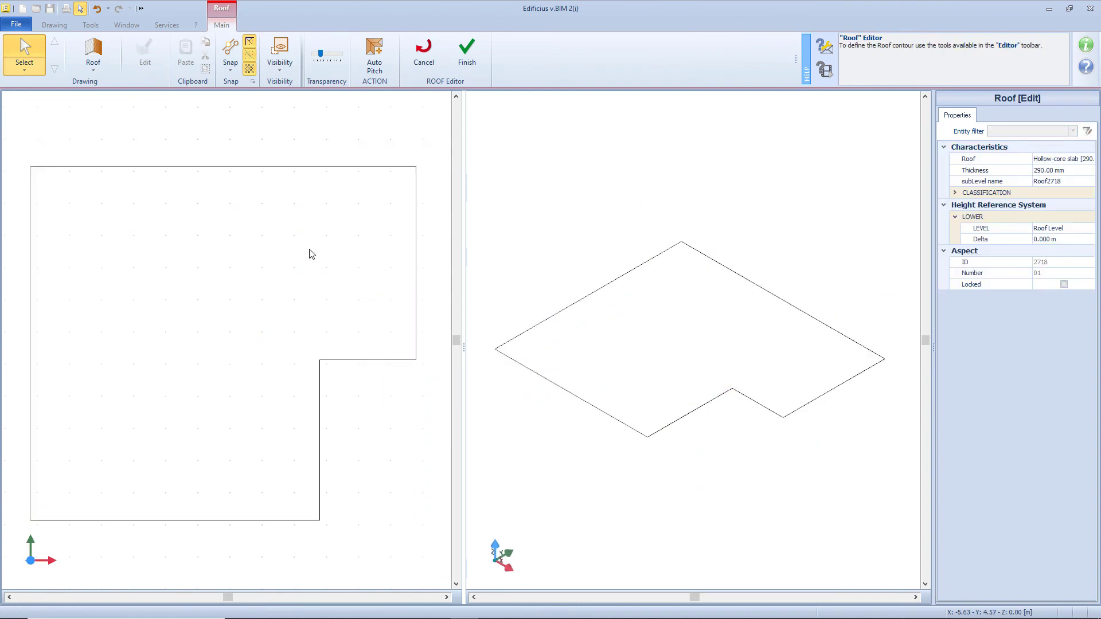
Run Auto Pitch at the default 40% inclination and finish the Roof editor
click(380, 70)
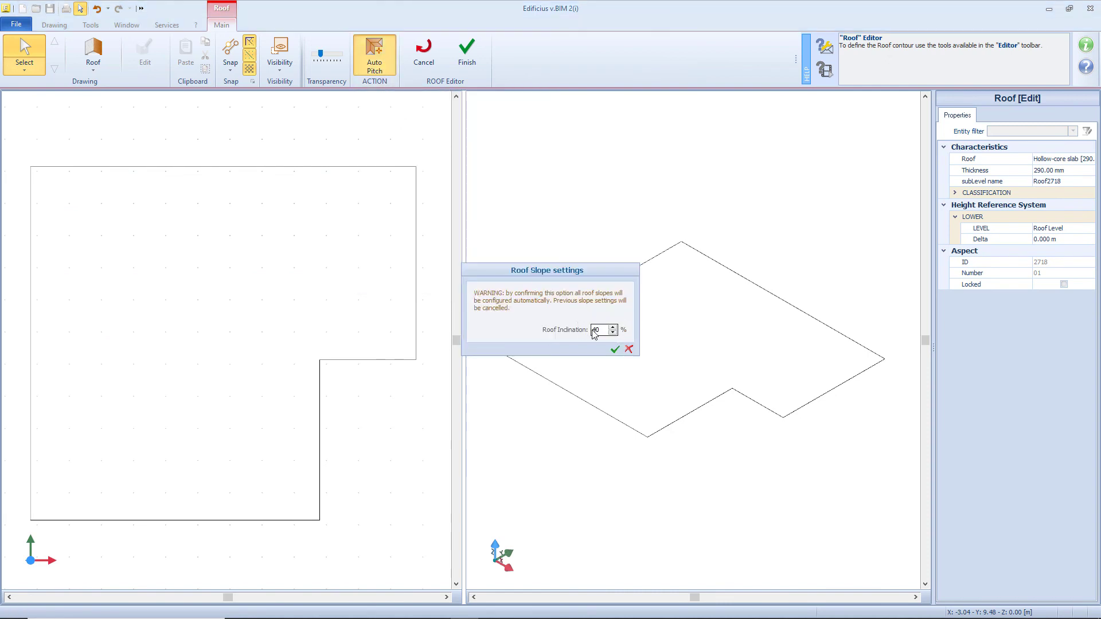
key(Return)
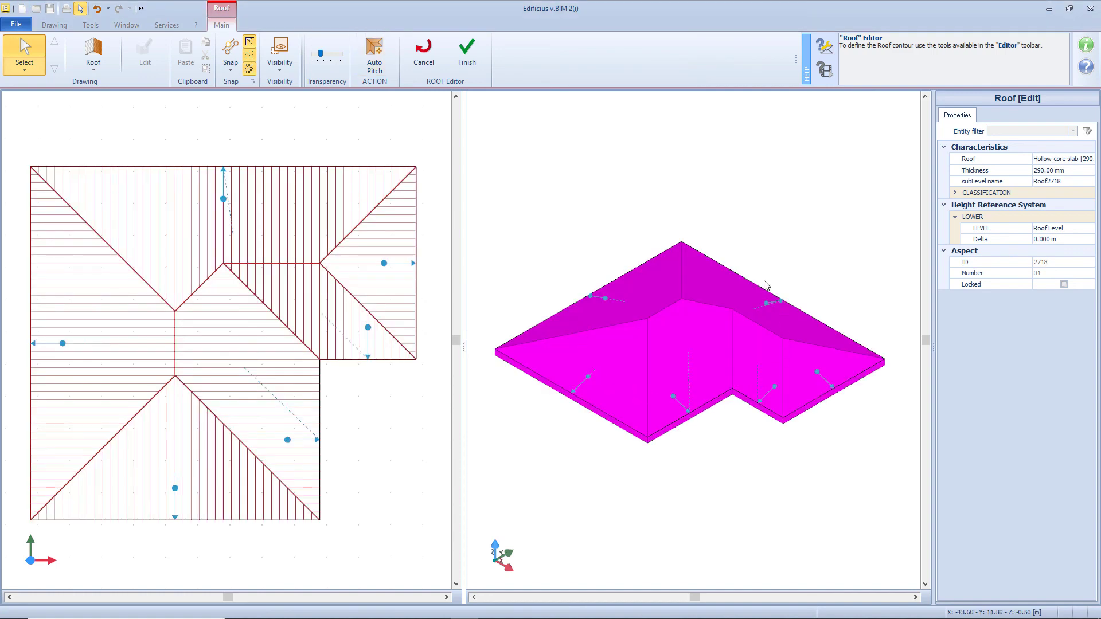
click(466, 52)
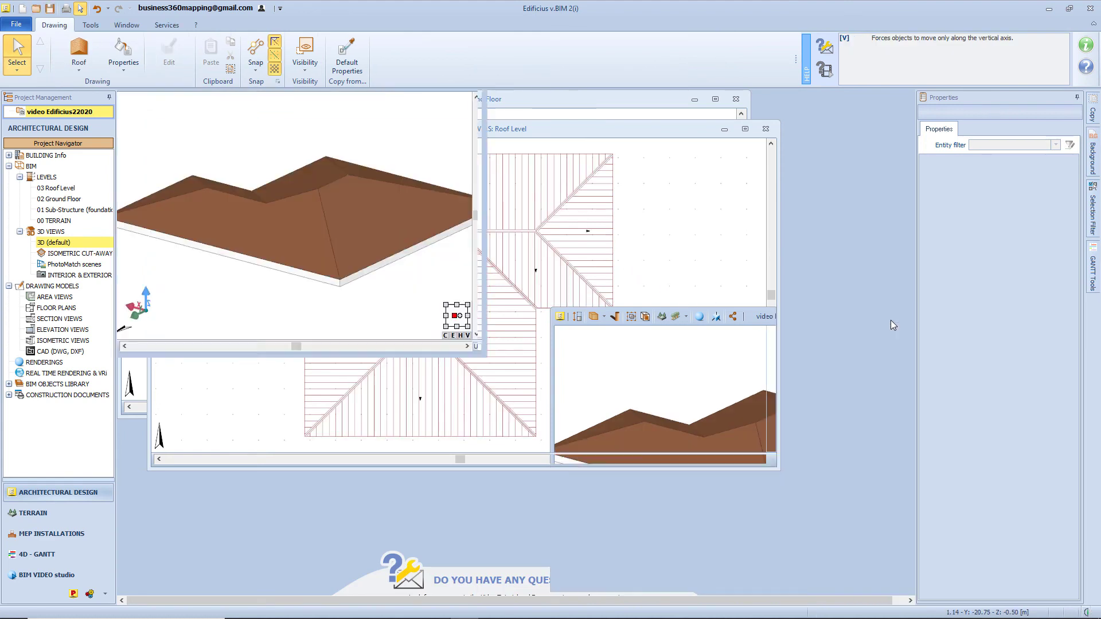